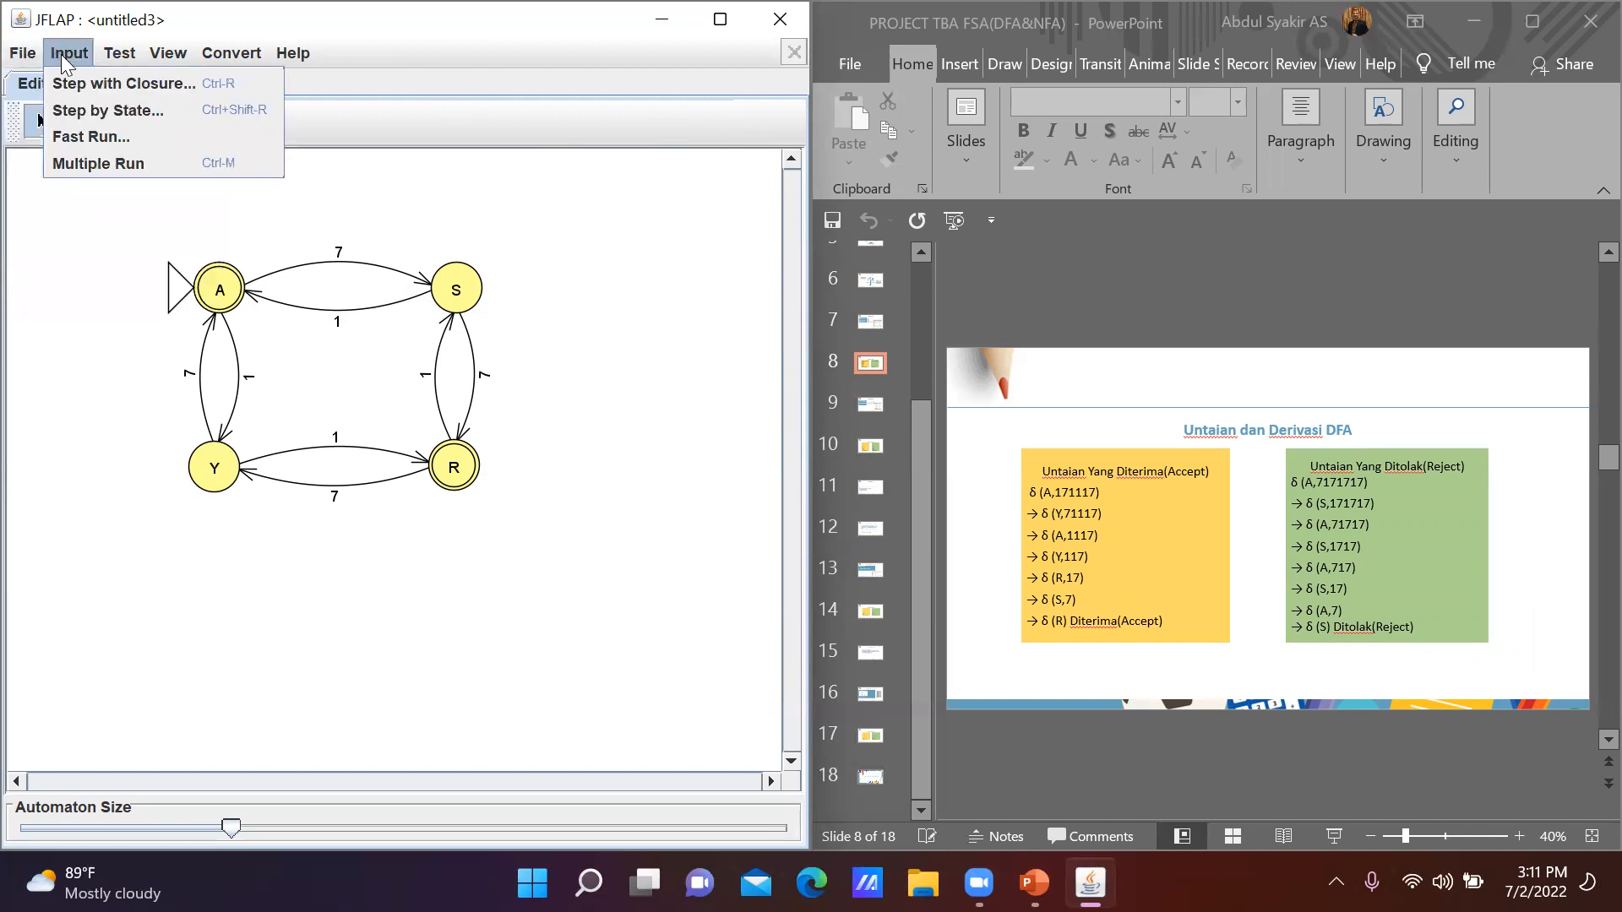
Test the string 171117 on the DFA with a multiple run
{"action": "left_click", "coordinate": [100, 164]}
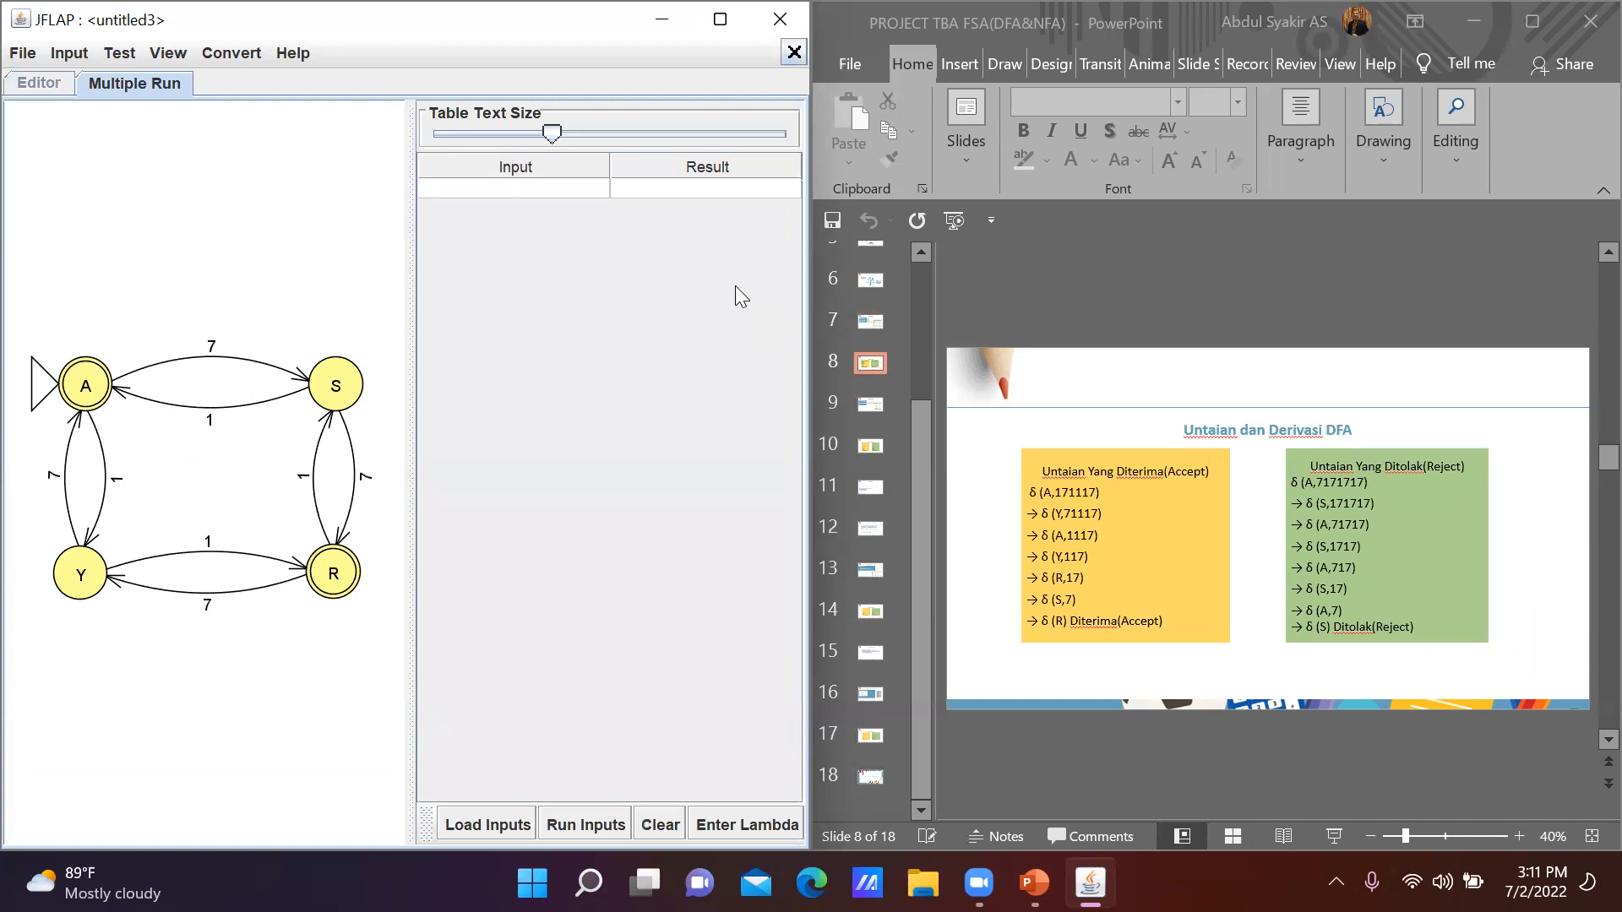
{"action": "double_click", "coordinate": [576, 192]}
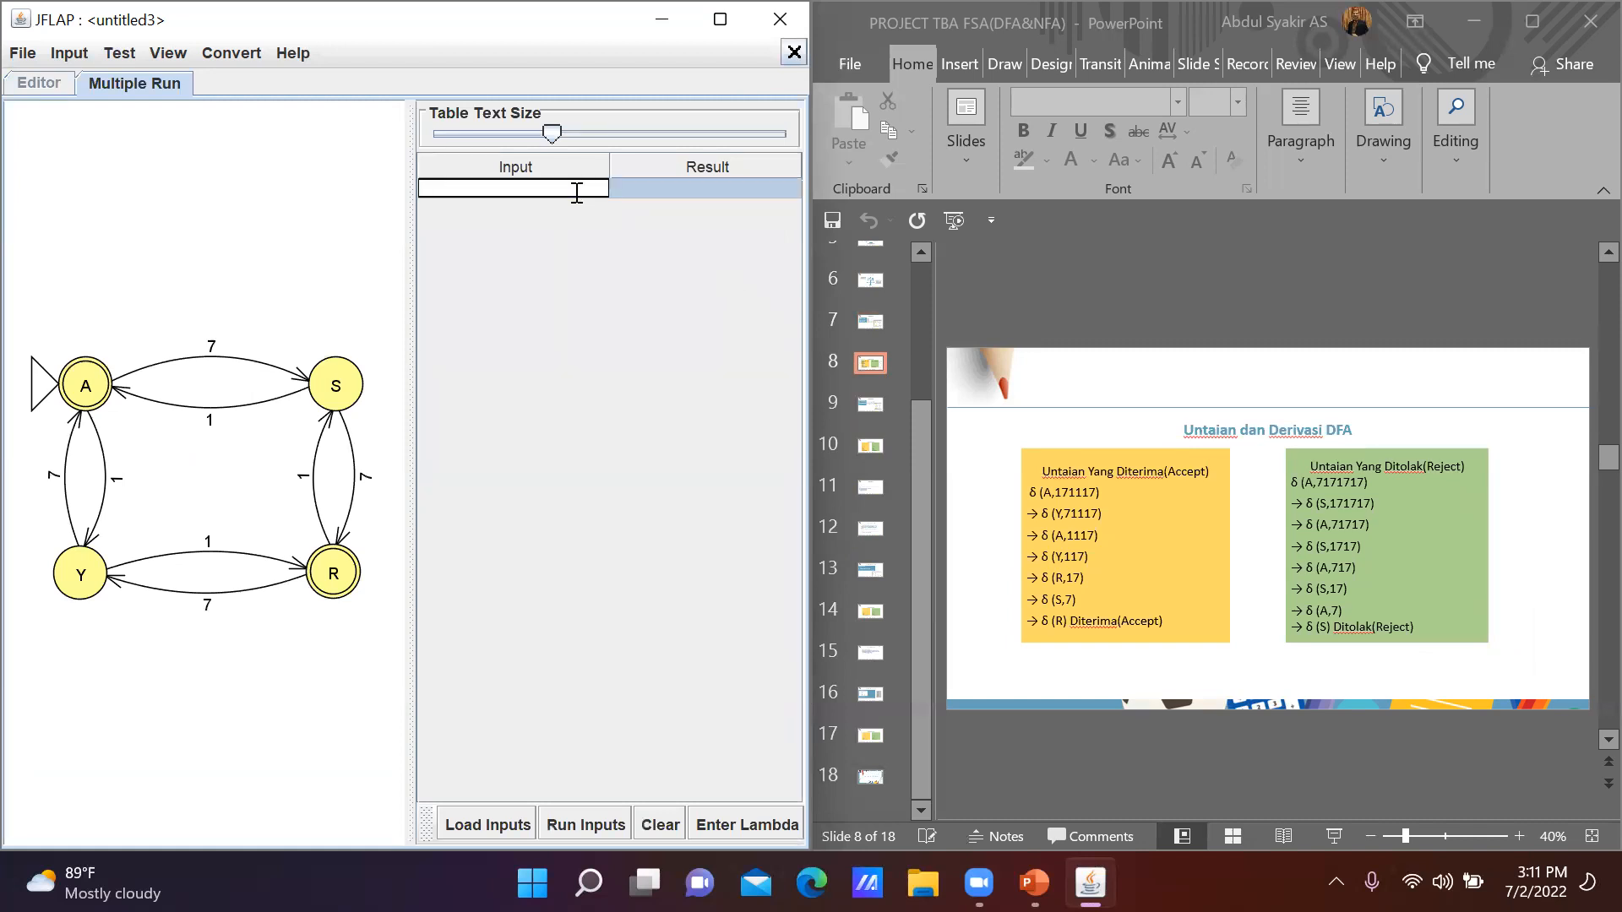
{"action": "type", "text": "11171117"}
{"action": "left_click", "coordinate": [588, 826]}
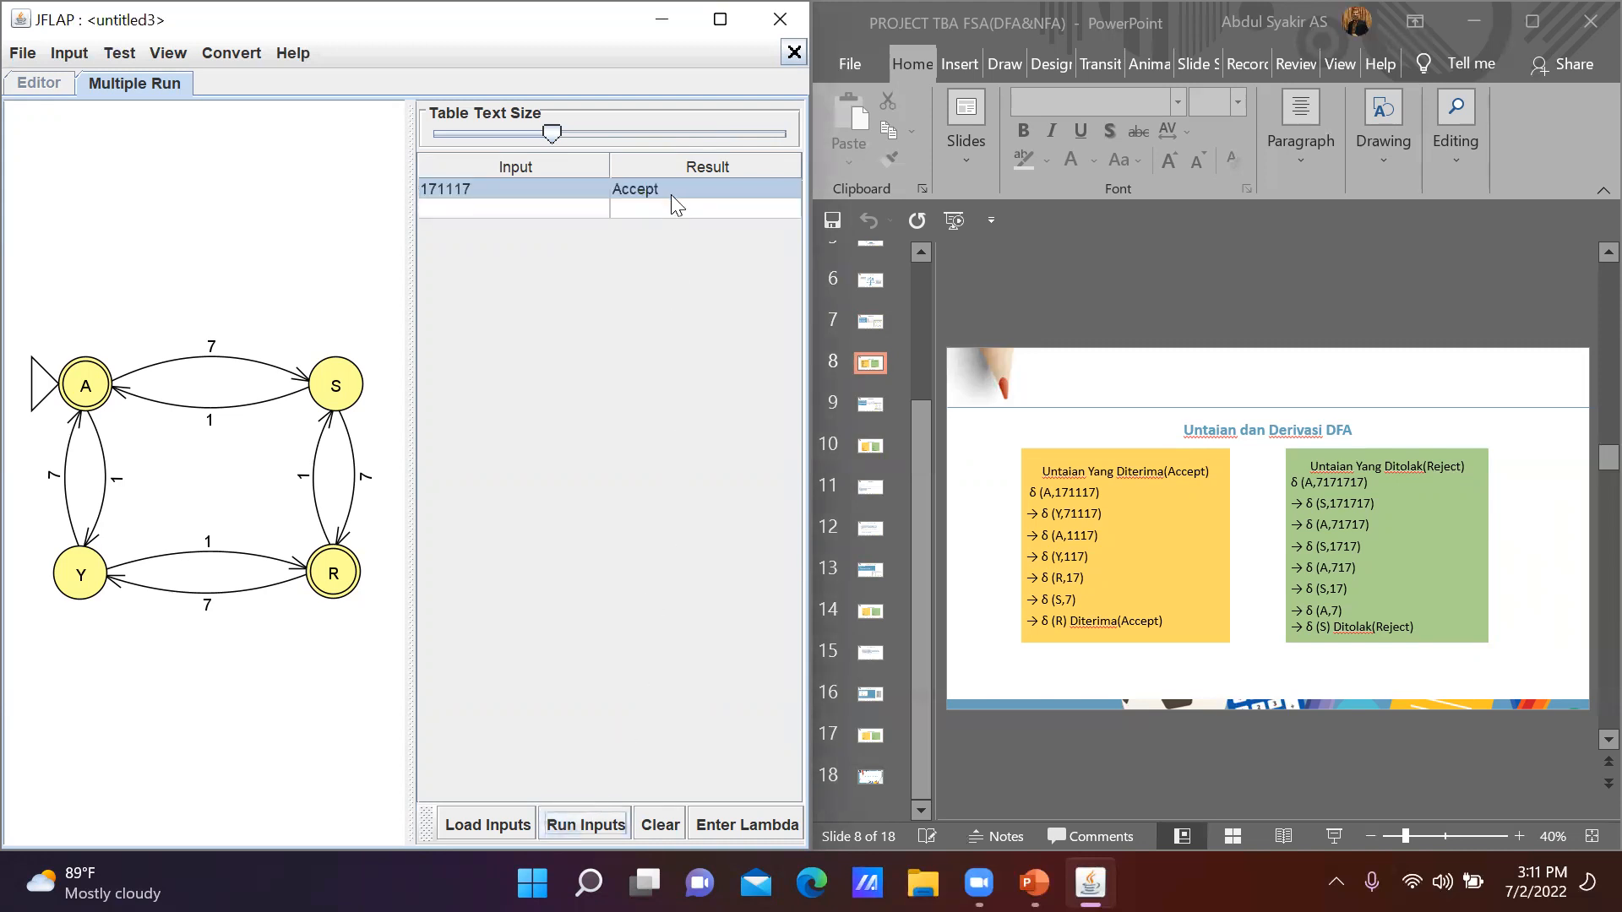
Add the string 7171717 as a second test input and run the inputs
{"action": "left_click", "coordinate": [580, 210]}
{"action": "left_click", "coordinate": [577, 210]}
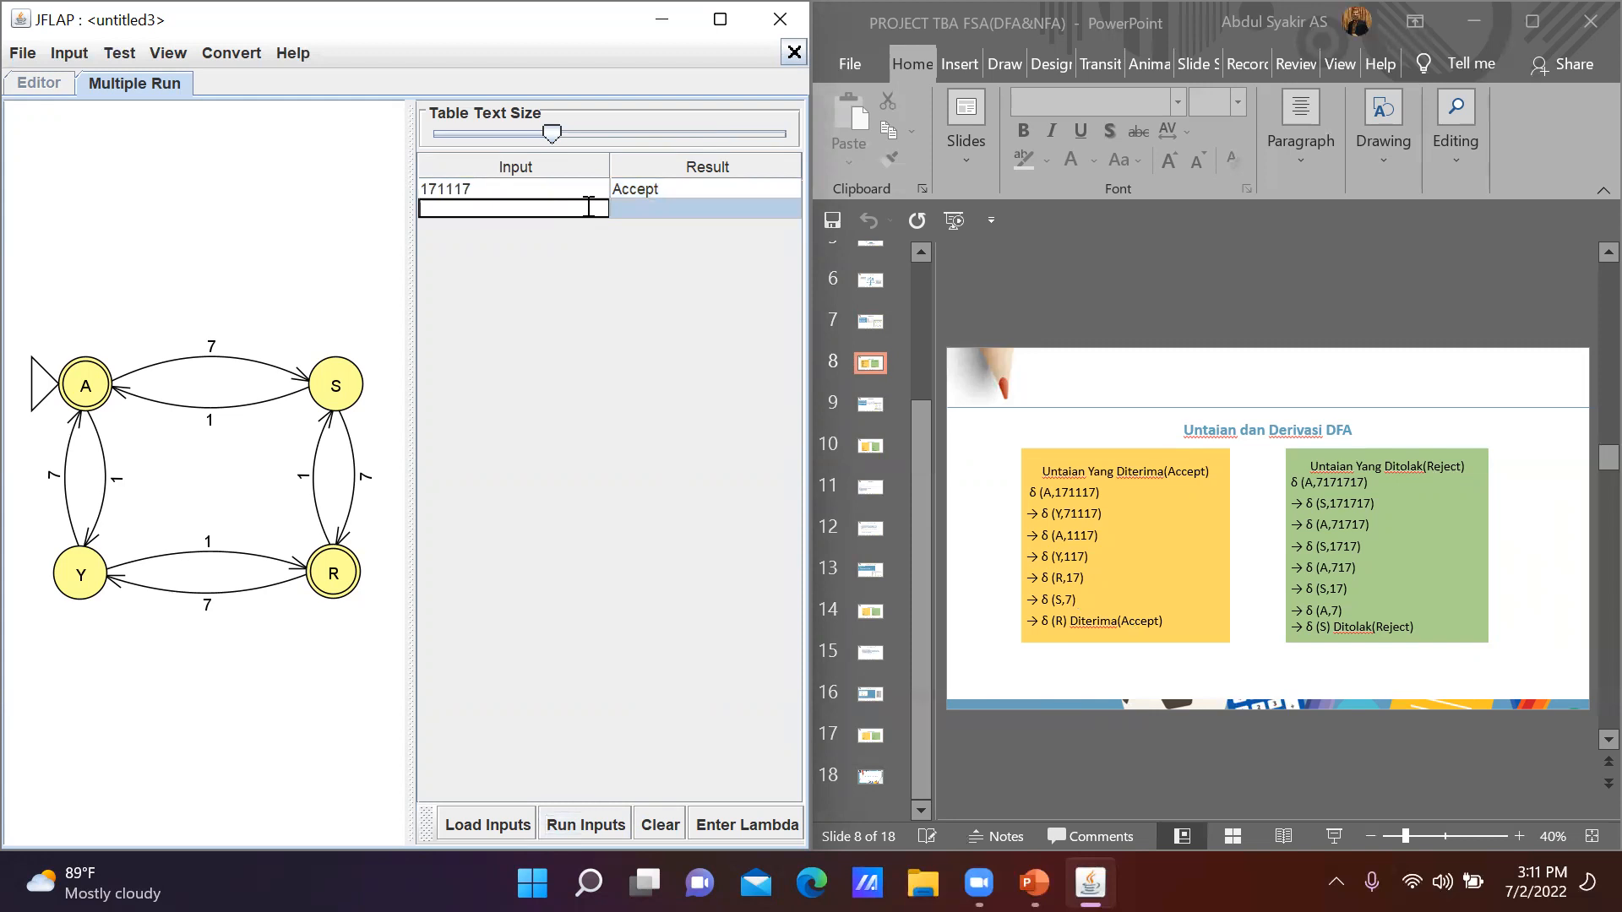
{"action": "type", "text": "7171717"}
{"action": "left_click", "coordinate": [605, 832]}
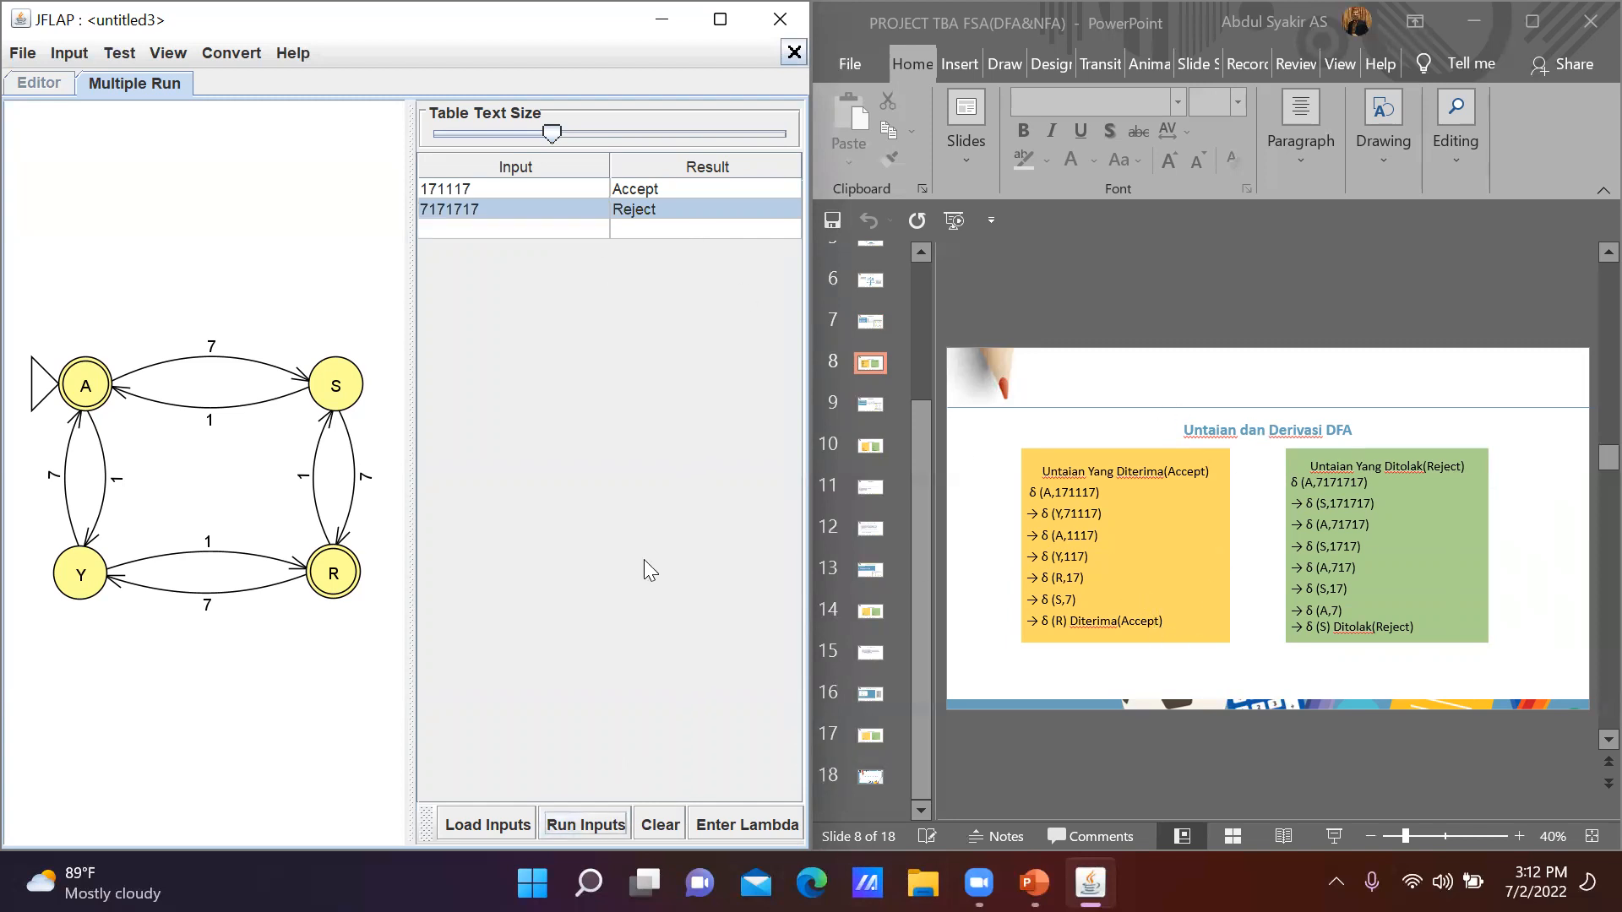
Clear the test inputs, advance the presentation to the Contoh Soal NFA slide, and close the multiple run view
{"action": "left_click", "coordinate": [659, 832]}
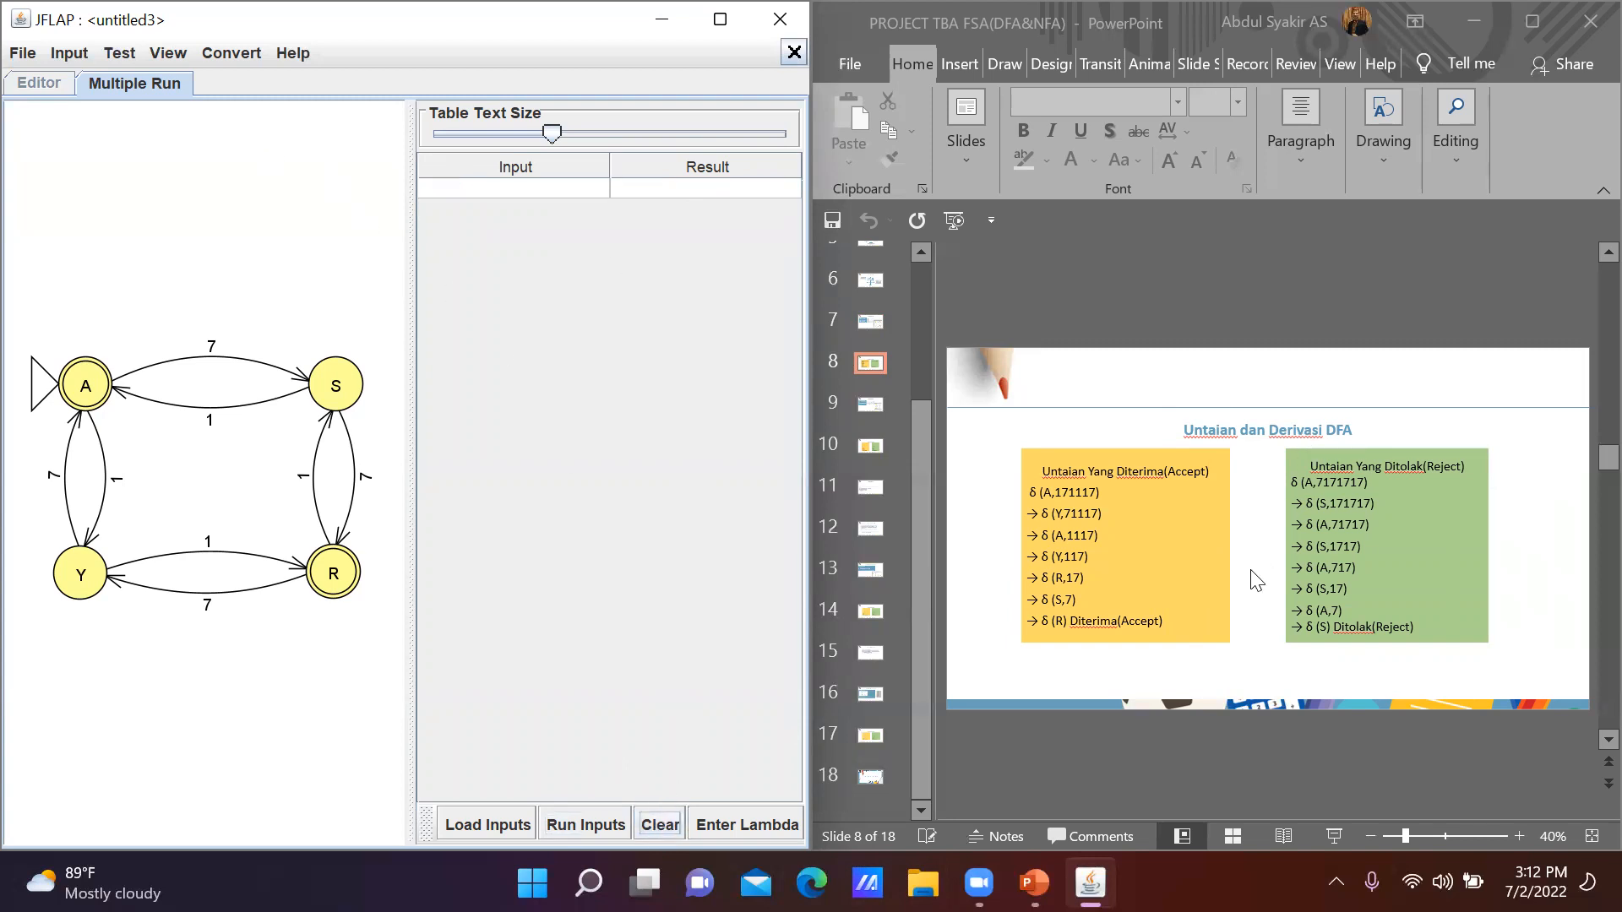
{"action": "scroll", "coordinate": [1256, 579], "scroll_direction": "down", "scroll_amount": 1}
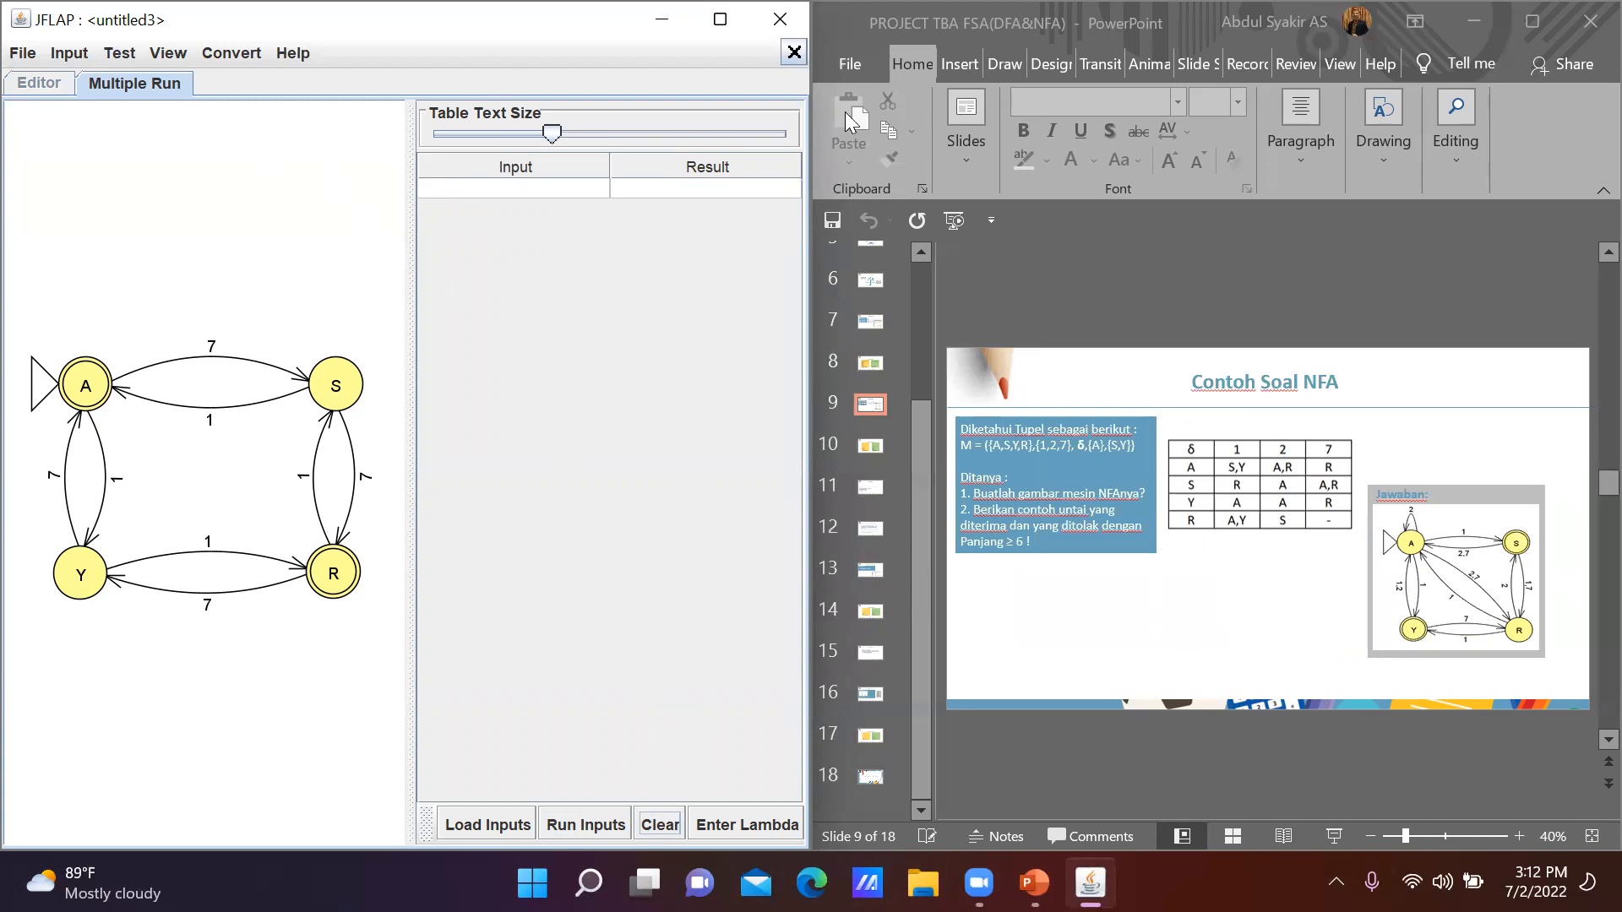
{"action": "left_click", "coordinate": [794, 52]}
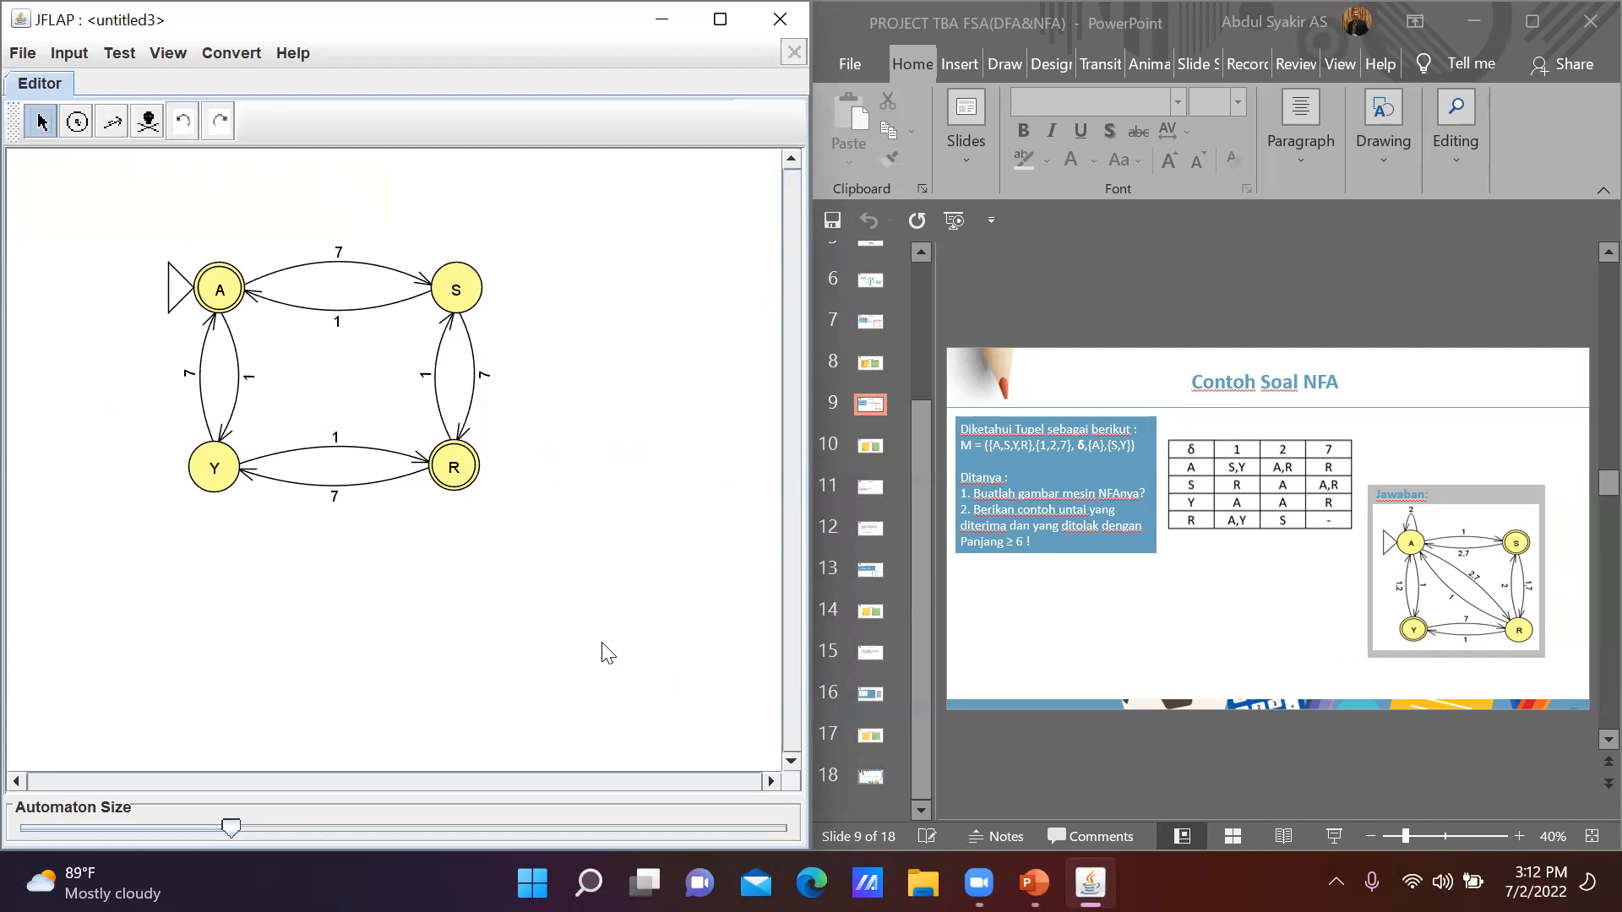
Delete the states A, S, R and Y of the old DFA to empty the canvas
{"action": "left_click", "coordinate": [145, 127]}
{"action": "left_click", "coordinate": [217, 281]}
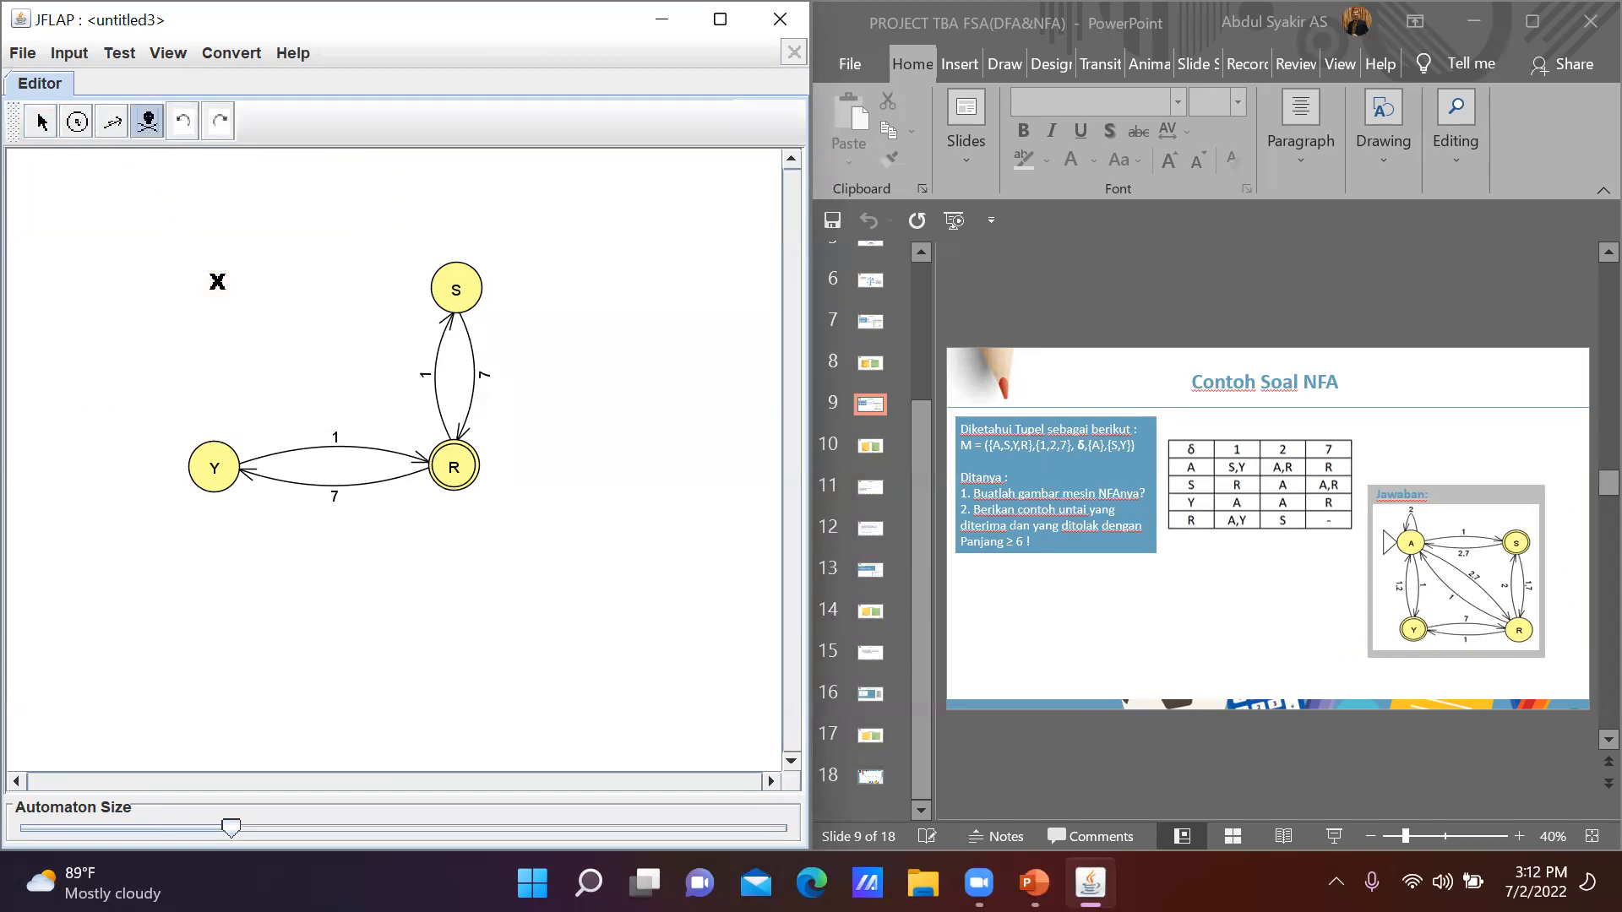
{"action": "left_click", "coordinate": [453, 284]}
{"action": "left_click", "coordinate": [450, 472]}
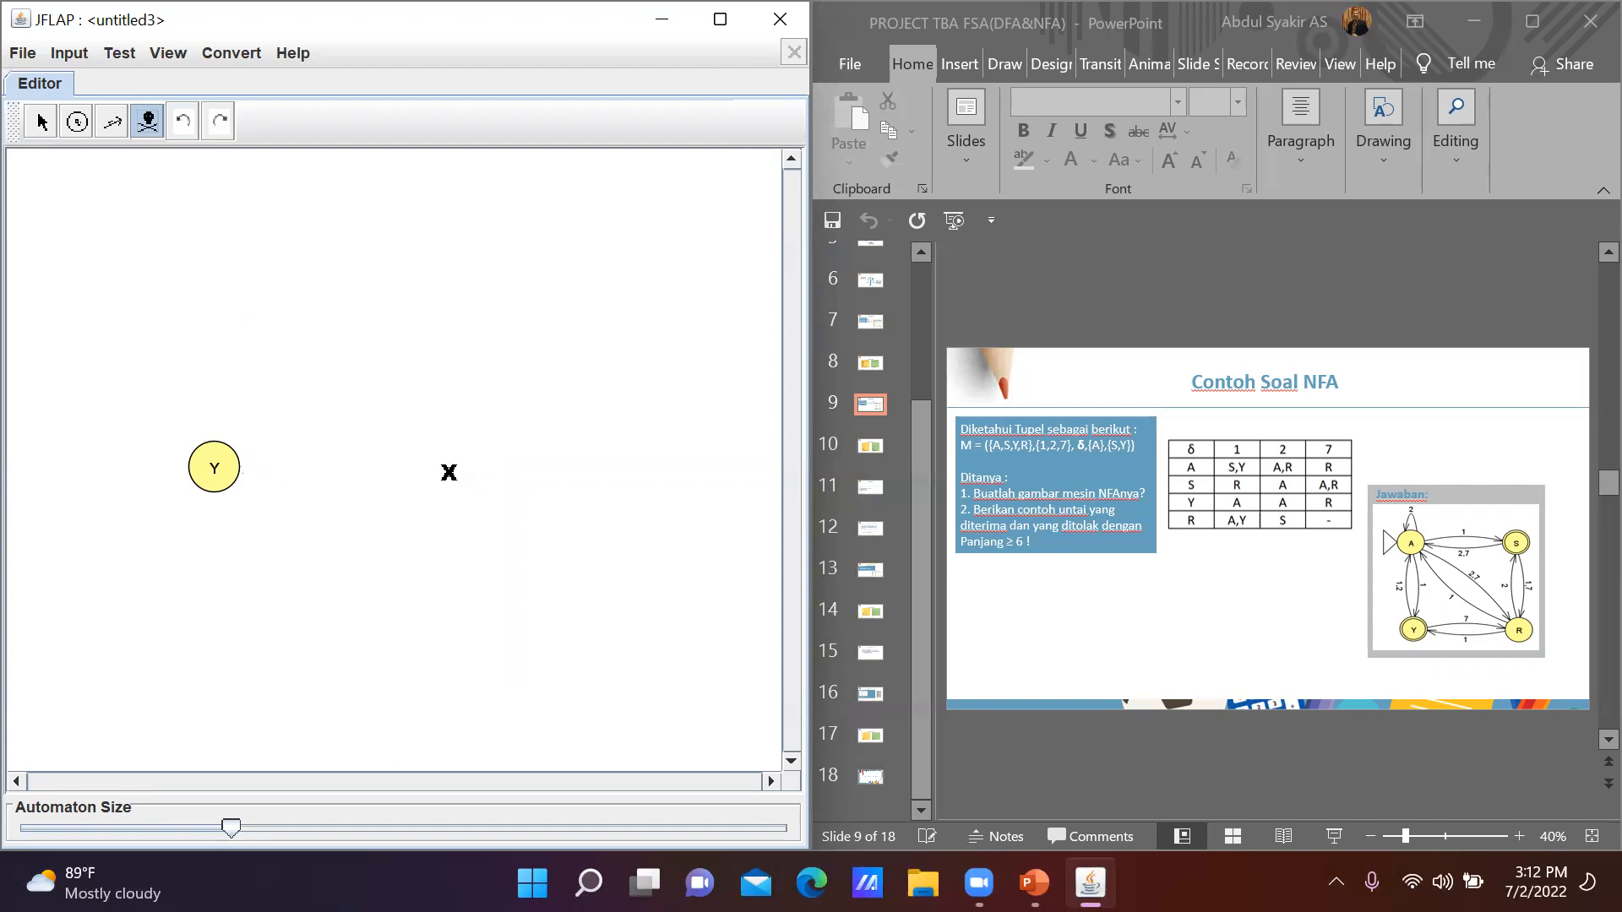
{"action": "left_click", "coordinate": [203, 470]}
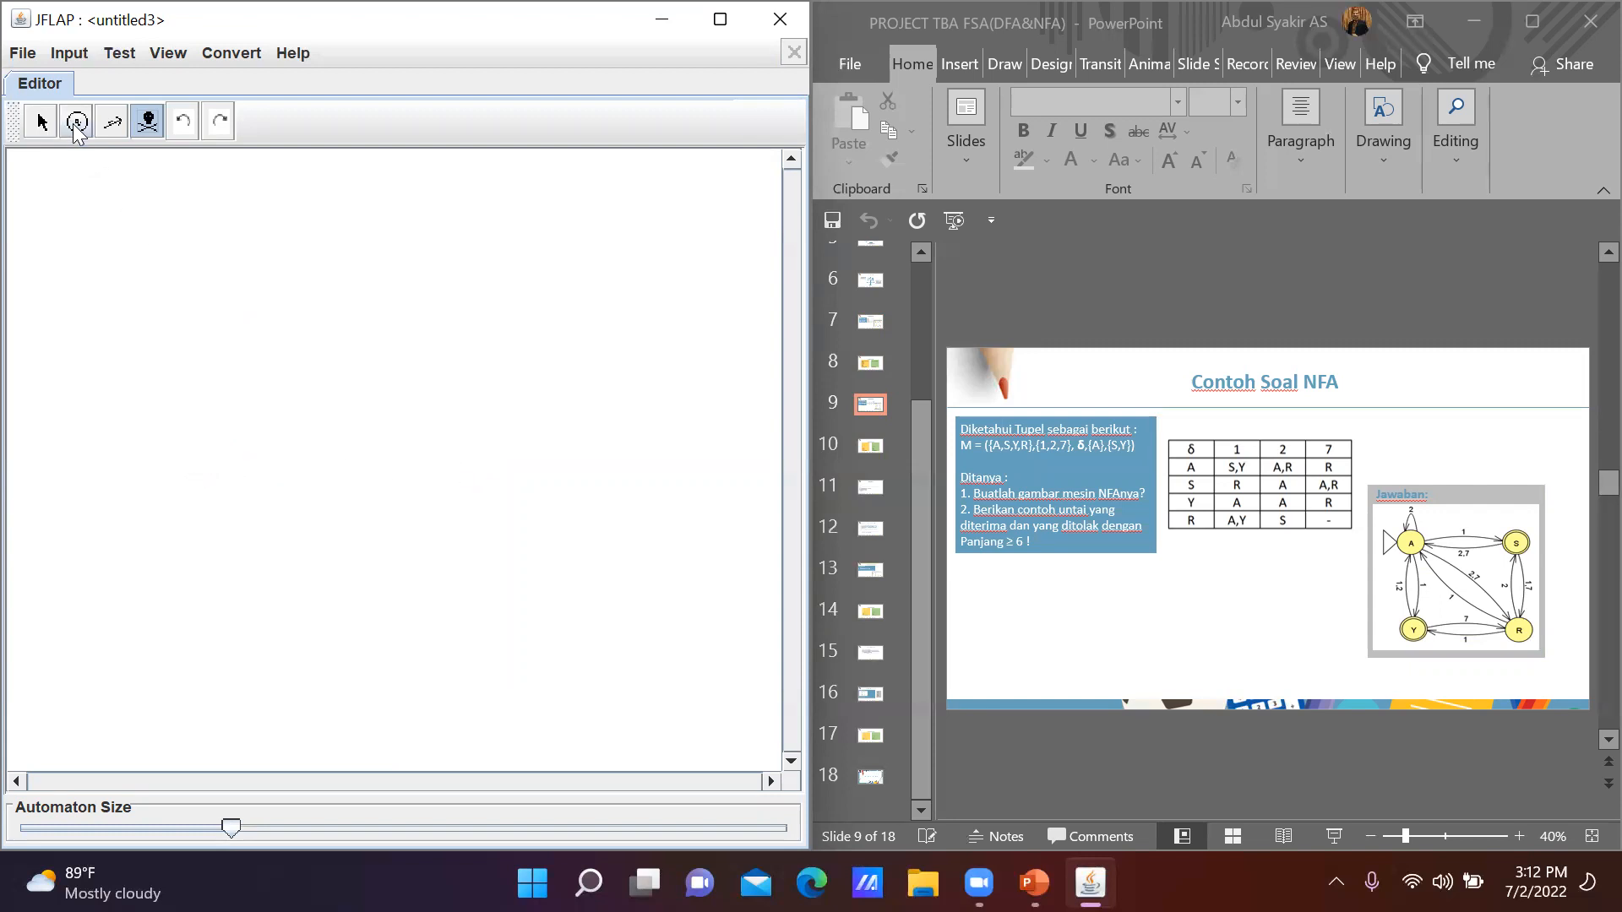
Place four new states on the canvas in a two-by-two arrangement
{"action": "left_click", "coordinate": [76, 127]}
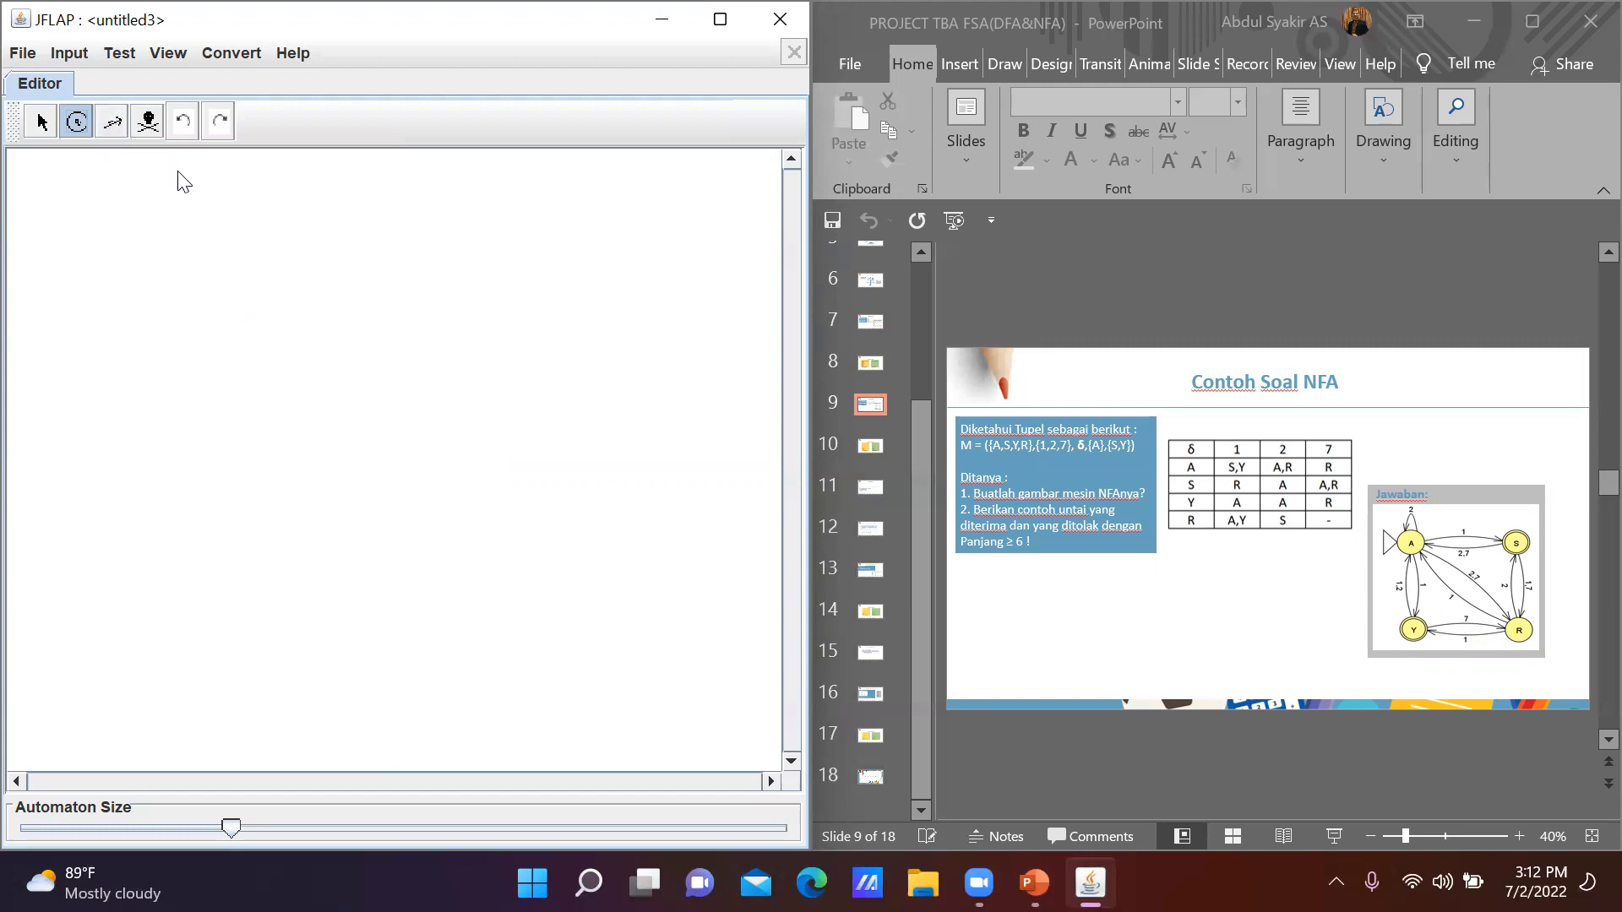
{"action": "left_click", "coordinate": [210, 294]}
{"action": "left_click", "coordinate": [429, 294]}
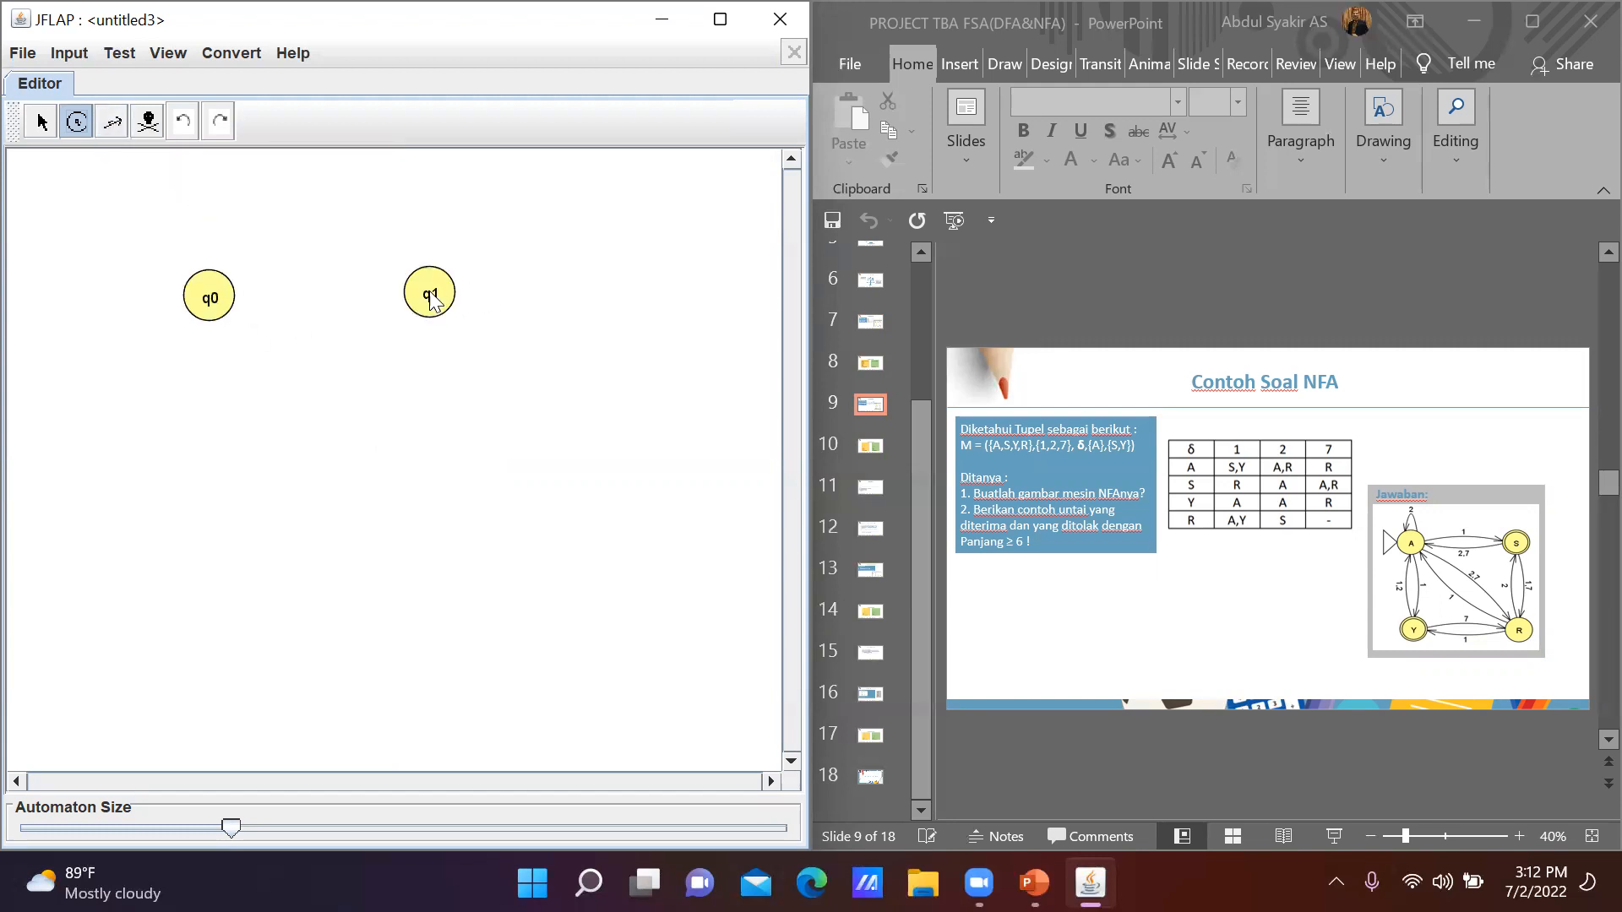
{"action": "left_click", "coordinate": [236, 466]}
{"action": "left_click_drag", "start_coordinate": [232, 465], "coordinate": [227, 468]}
{"action": "left_click", "coordinate": [440, 447]}
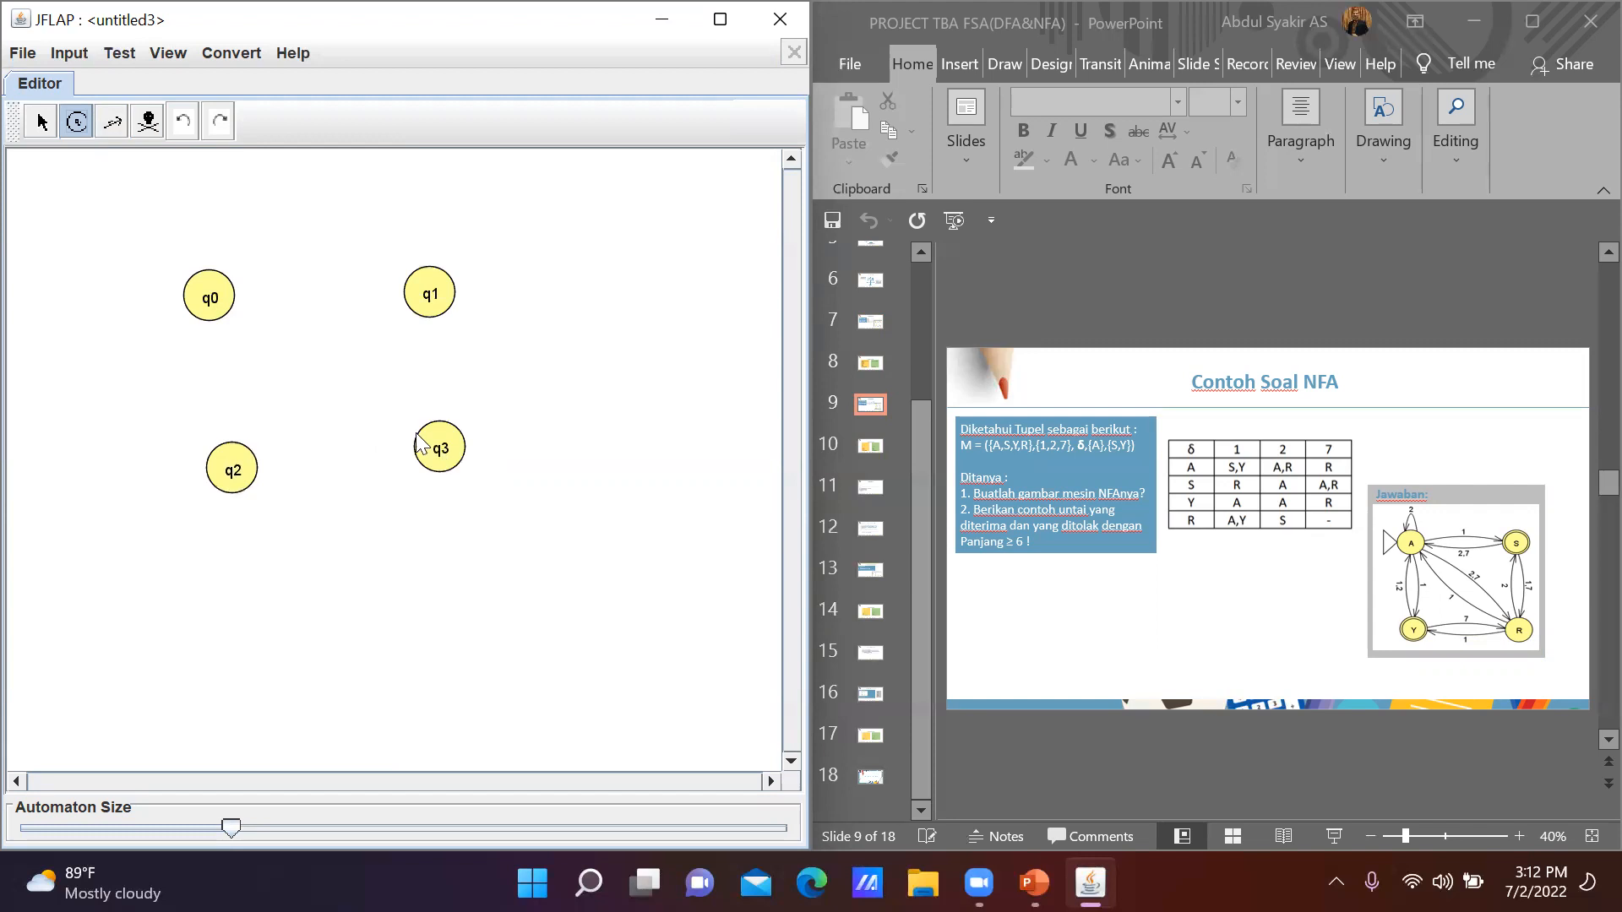
Name the upper-left state q0 as A and the upper-right state q1 as S
{"action": "left_click", "coordinate": [46, 129]}
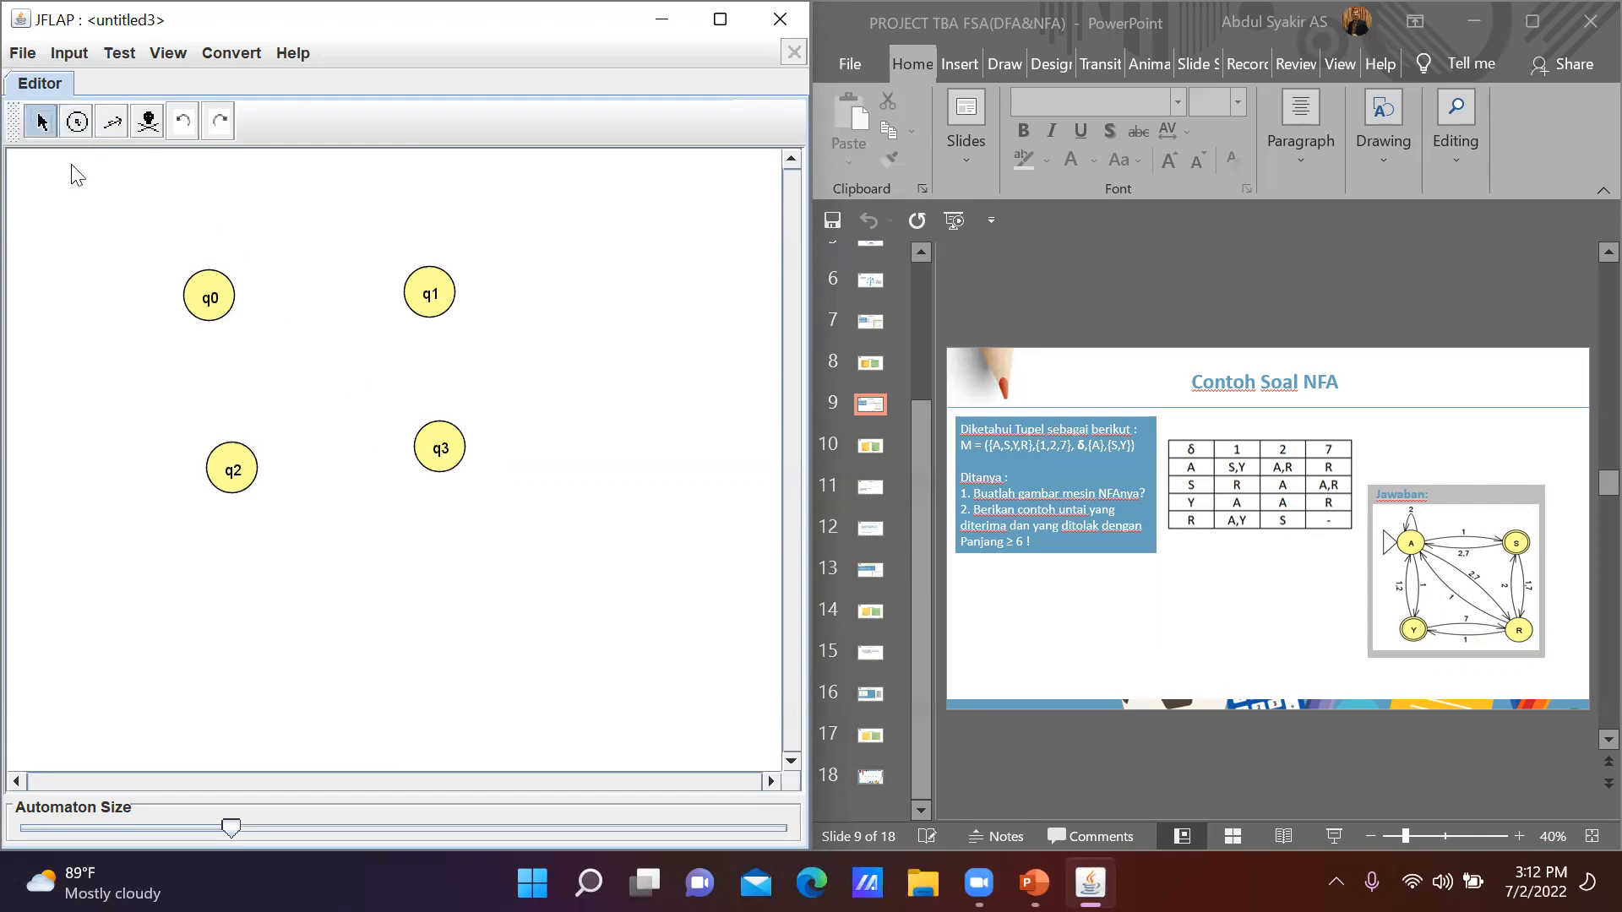
{"action": "right_click", "coordinate": [220, 292]}
{"action": "left_click", "coordinate": [255, 440]}
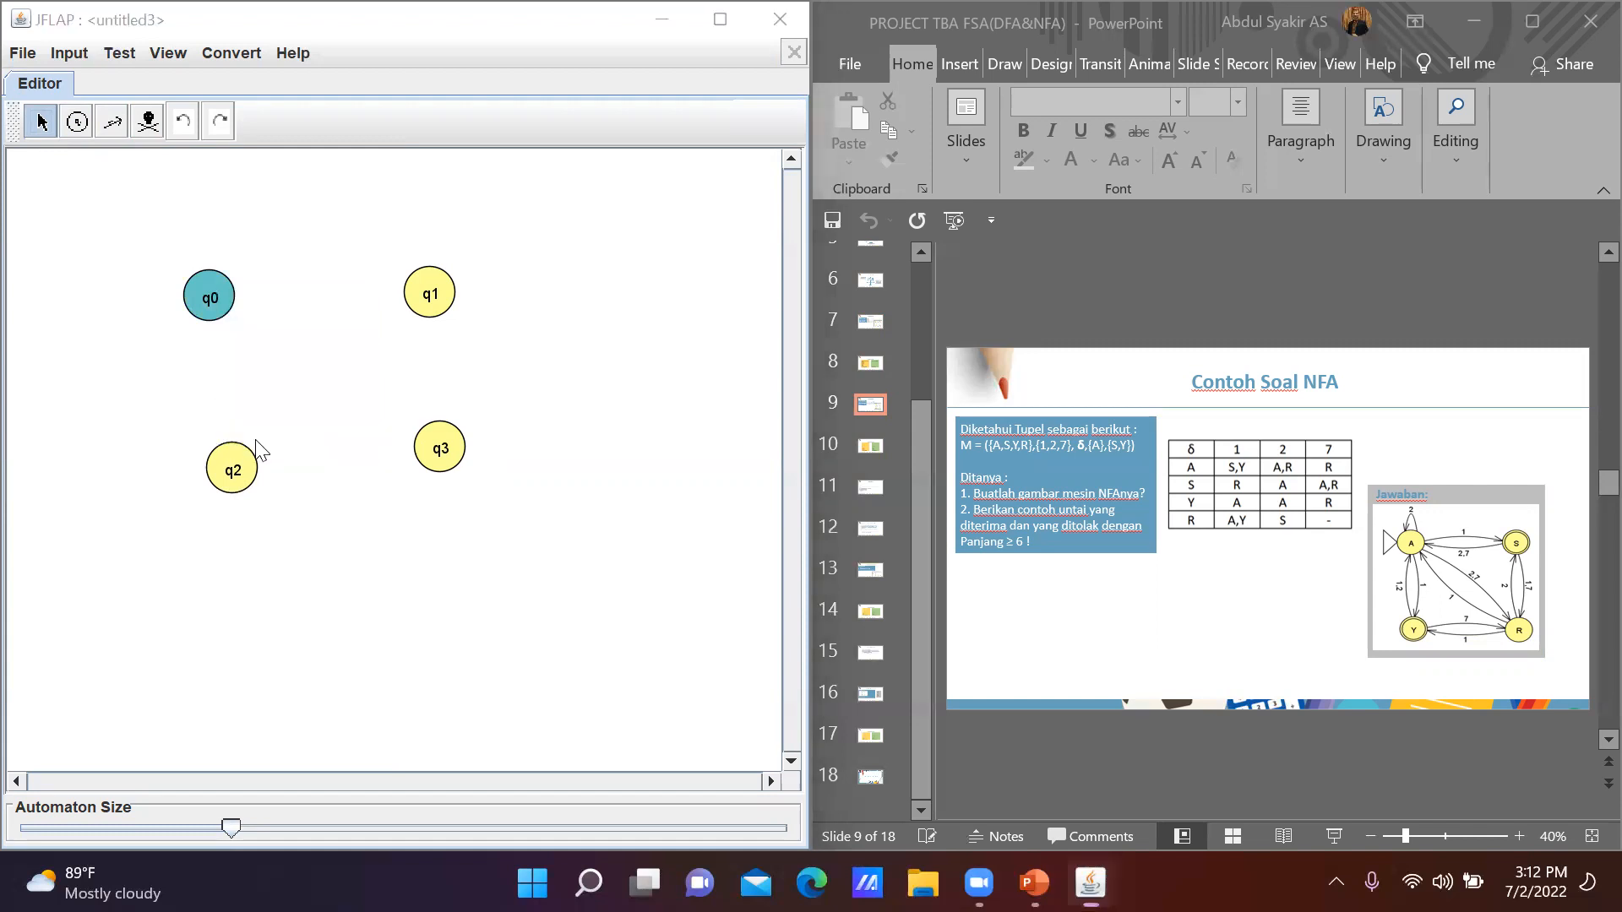
{"action": "type", "text": "A"}
{"action": "key", "text": "Return"}
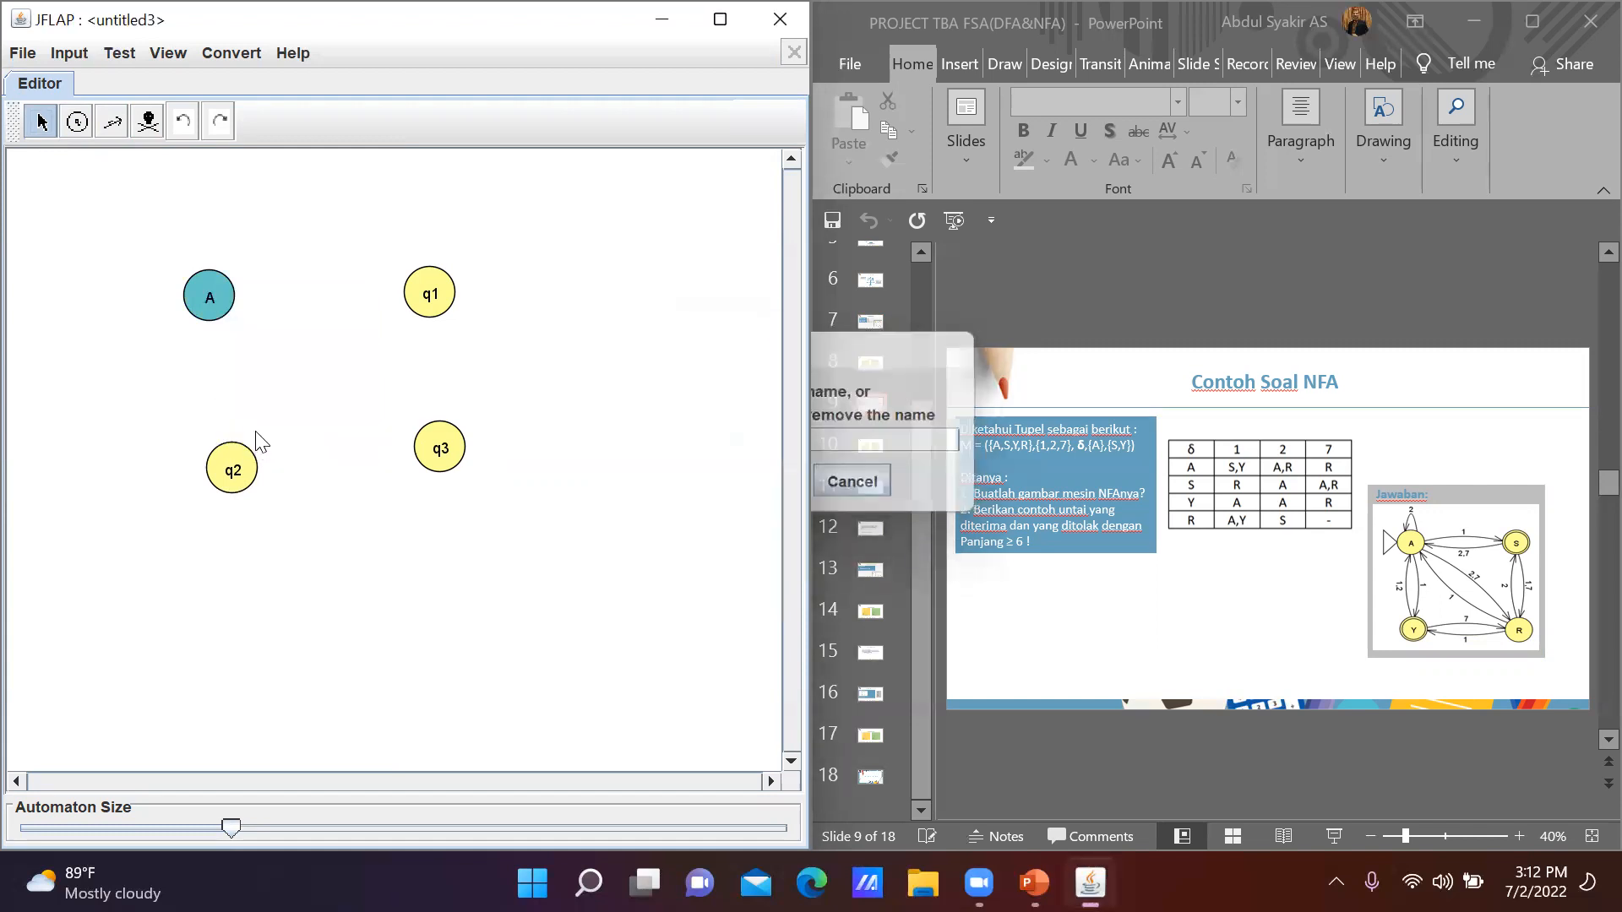
{"action": "right_click", "coordinate": [404, 287]}
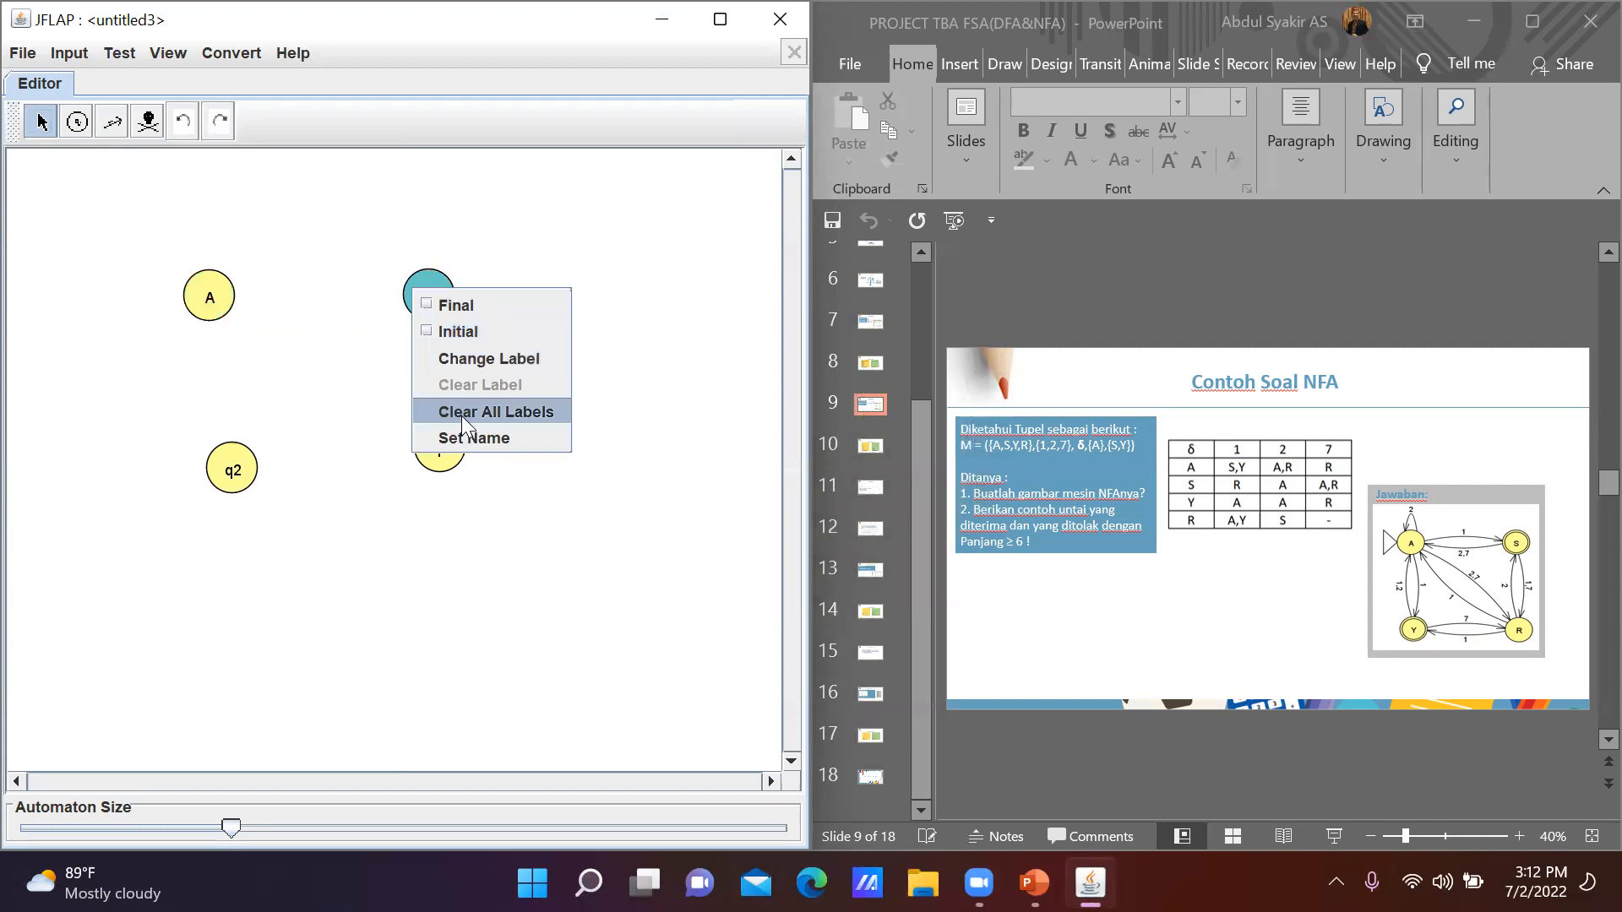
{"action": "left_click", "coordinate": [460, 438]}
{"action": "type", "text": "s"}
{"action": "key", "text": "Return"}
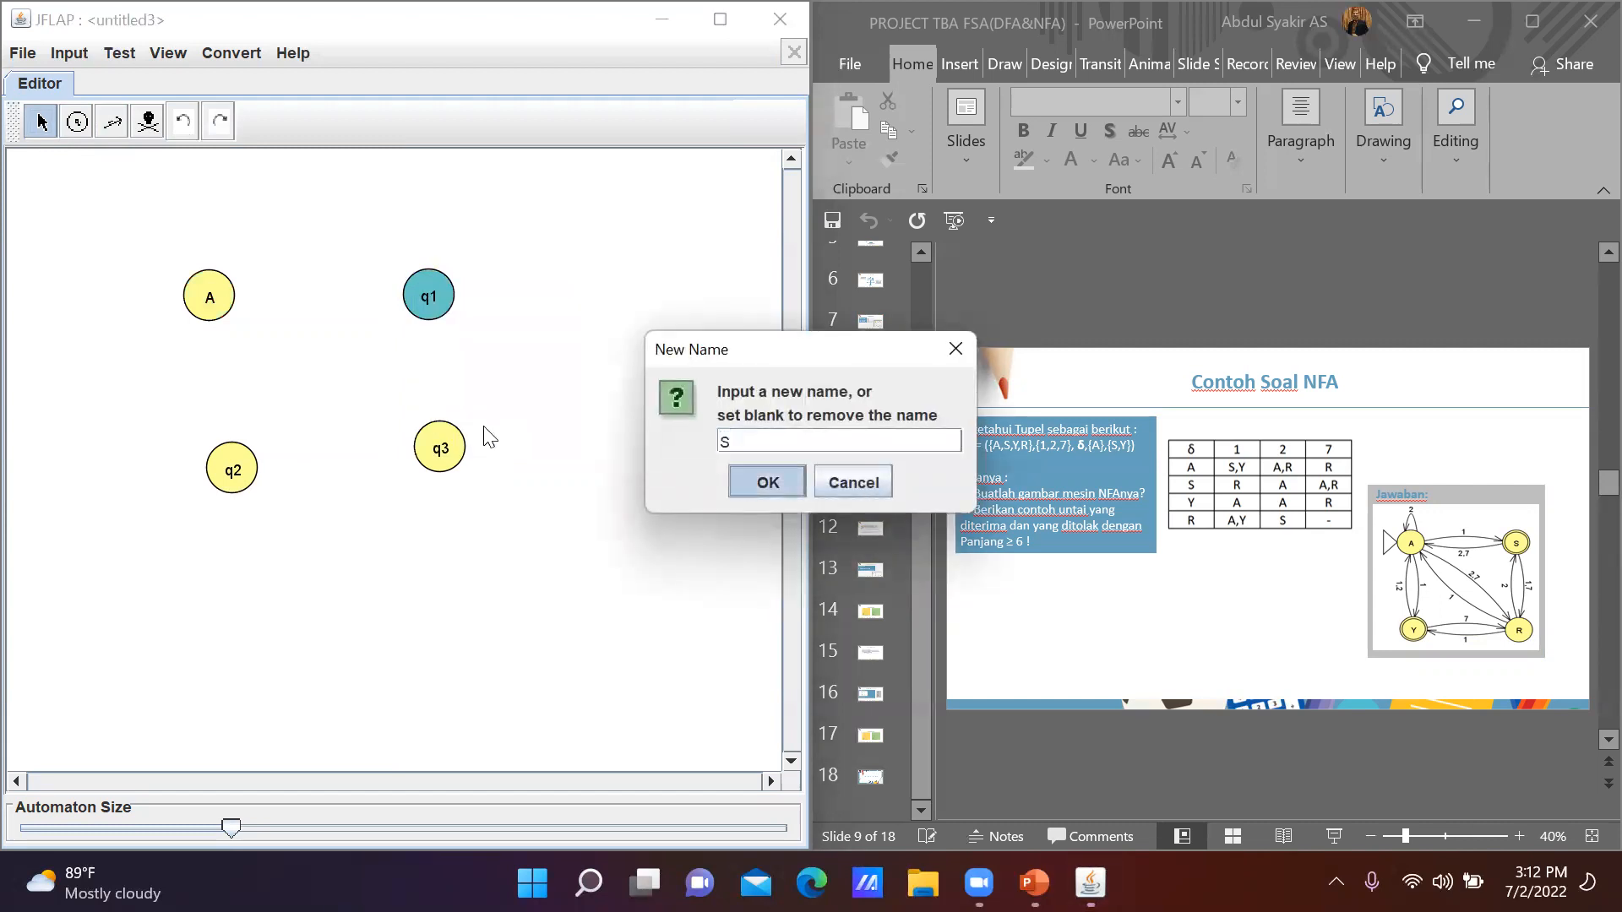
Name the lower-left state q2 as Y and the lower-right state q3 as R
{"action": "right_click", "coordinate": [238, 477]}
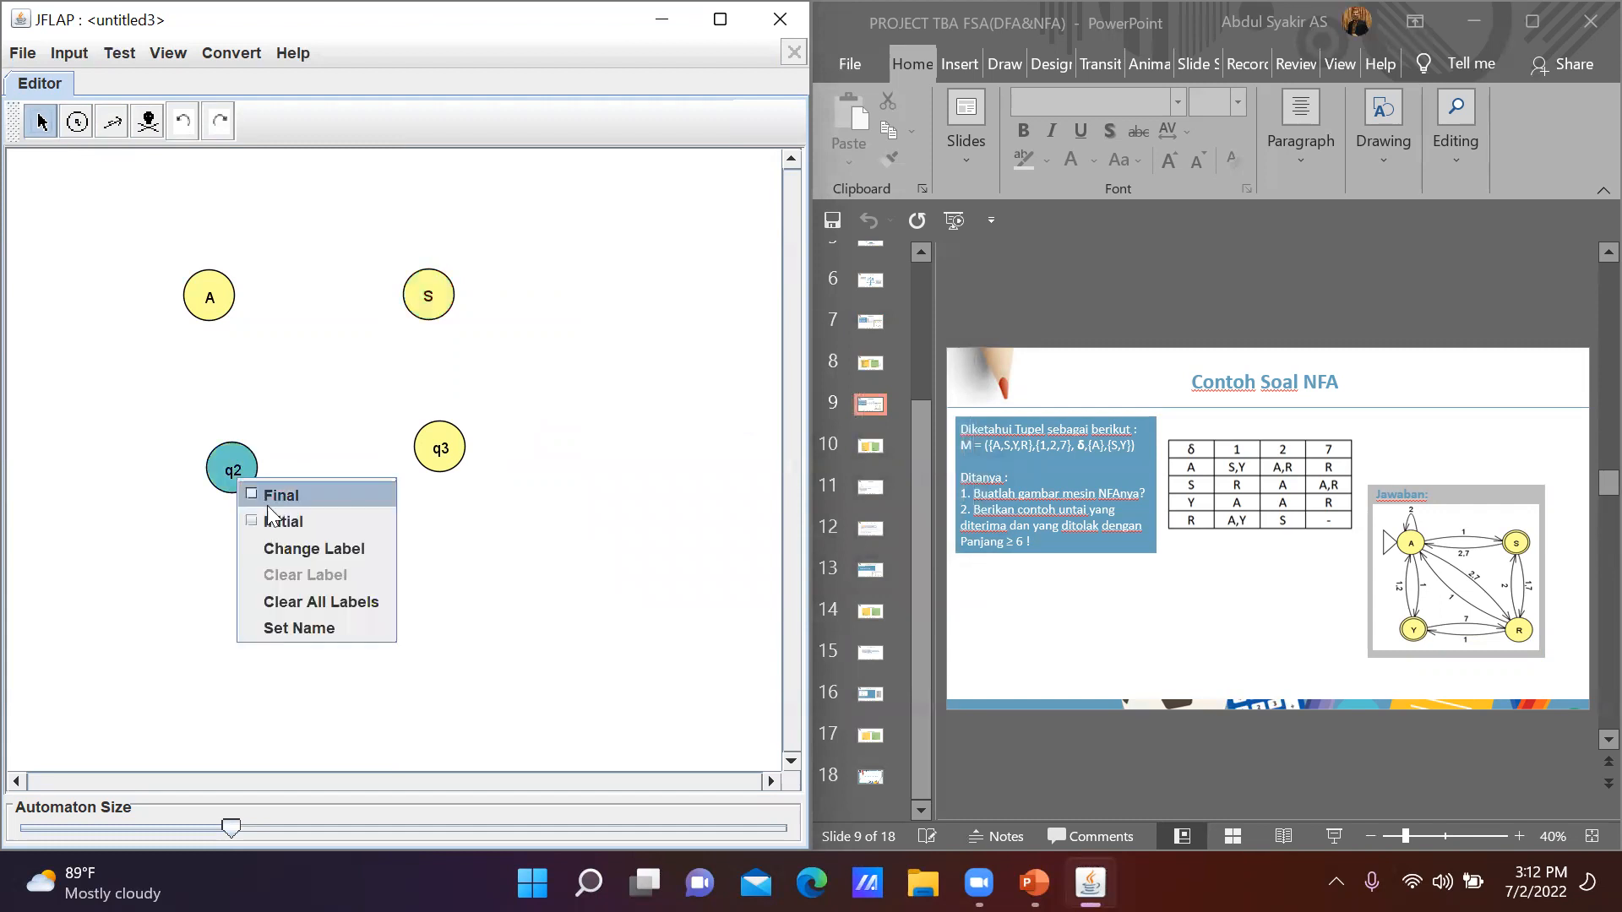
{"action": "left_click", "coordinate": [291, 636]}
{"action": "type", "text": "Y"}
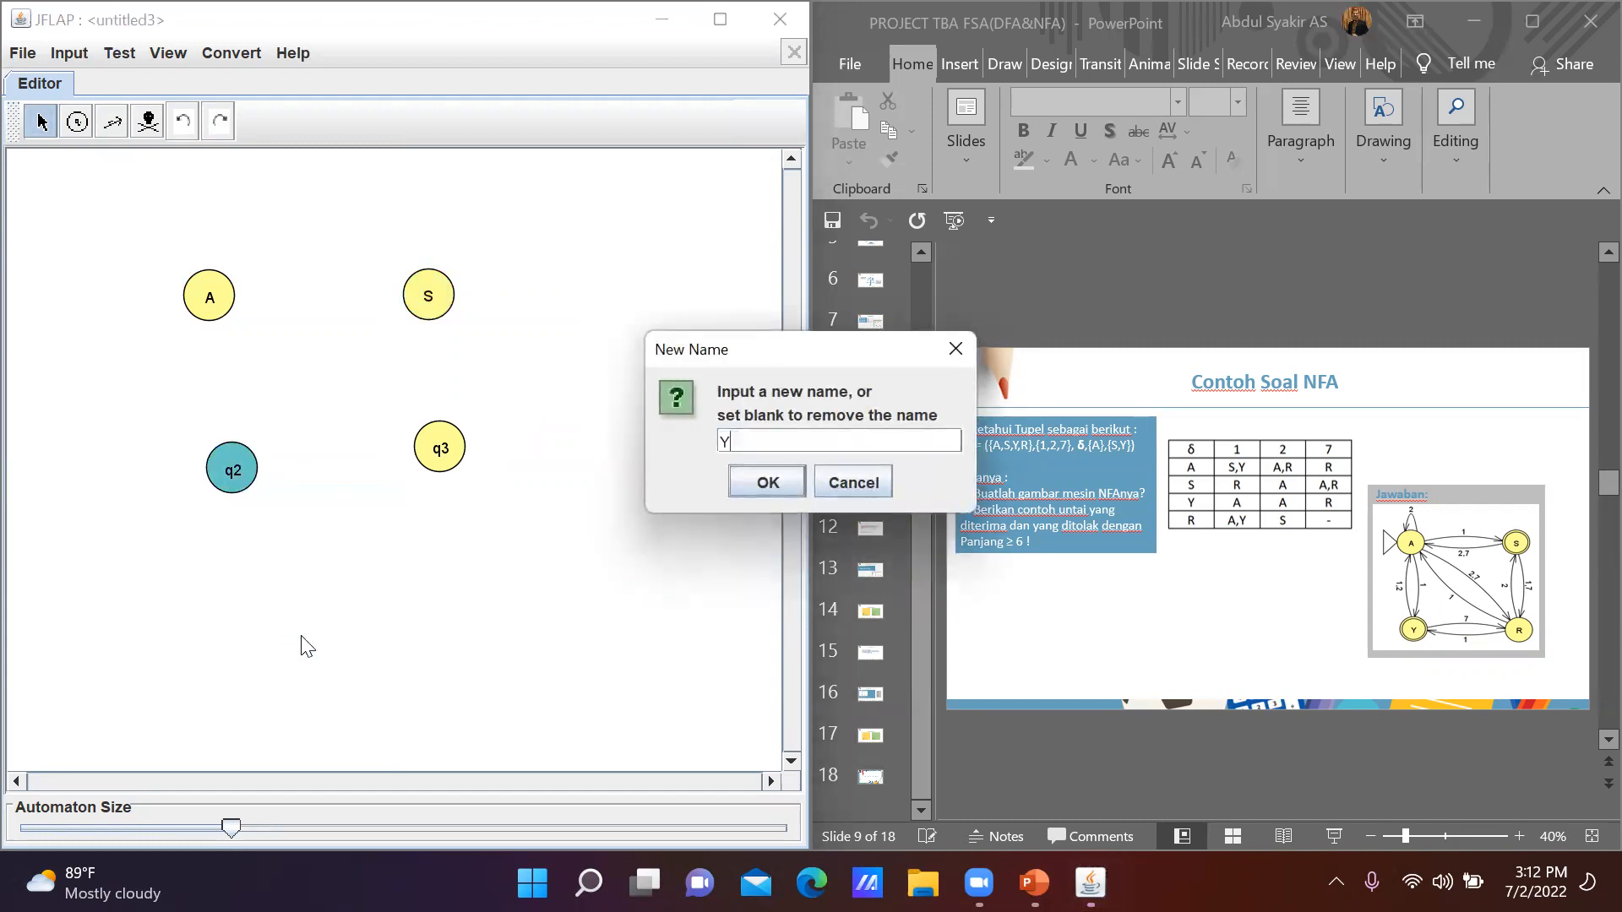
{"action": "key", "text": "Return"}
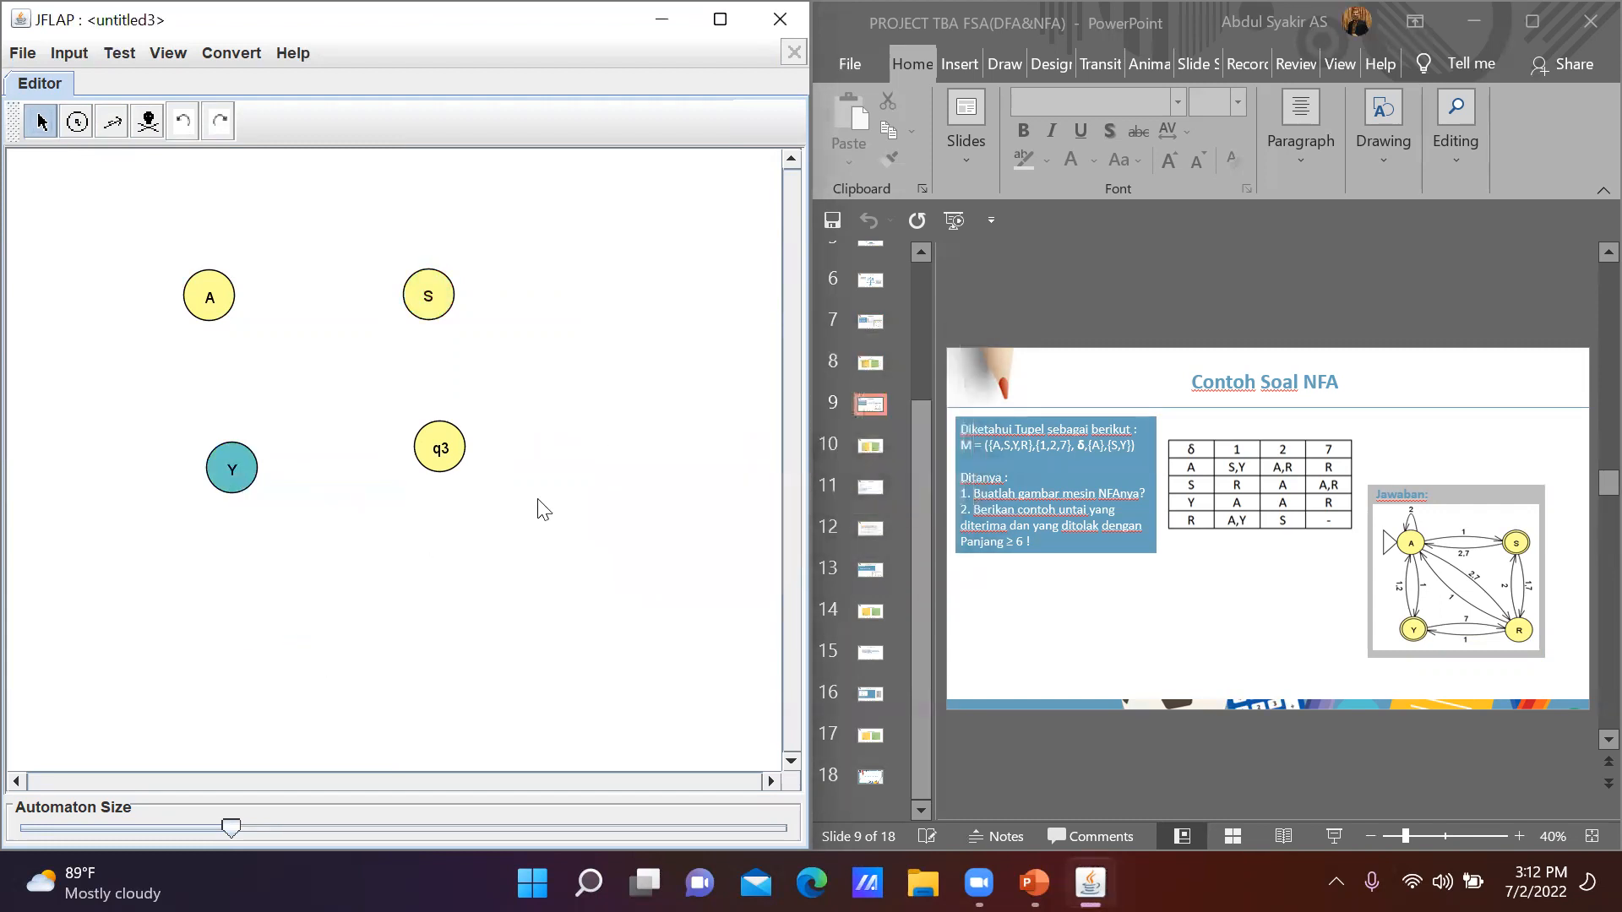
{"action": "right_click", "coordinate": [456, 442]}
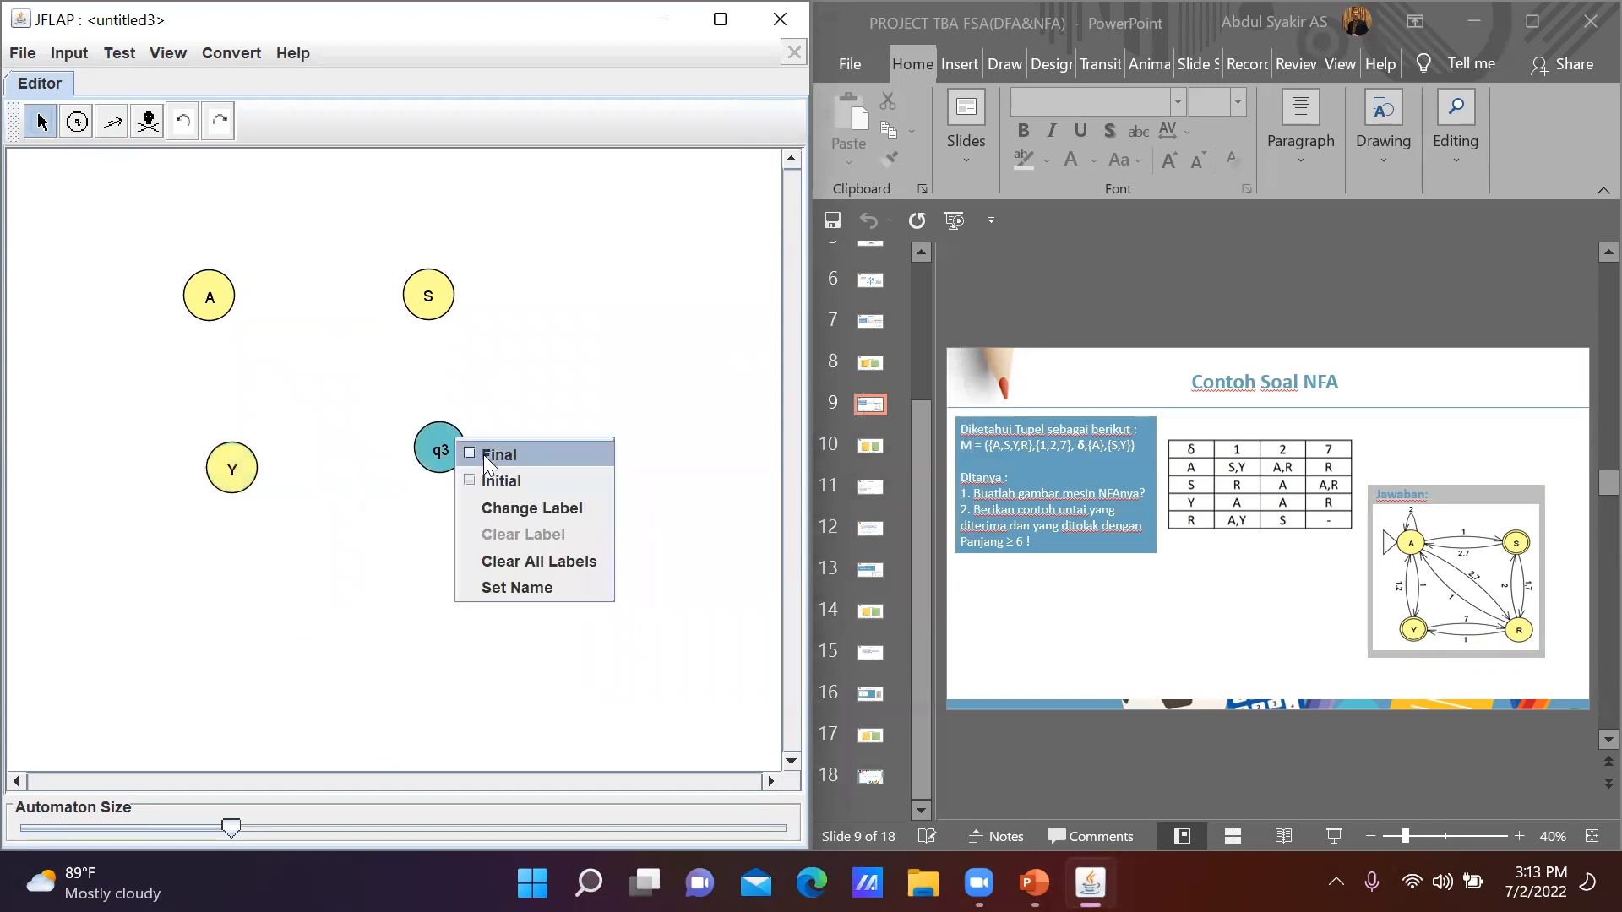
{"action": "left_click", "coordinate": [531, 592]}
{"action": "type", "text": "R"}
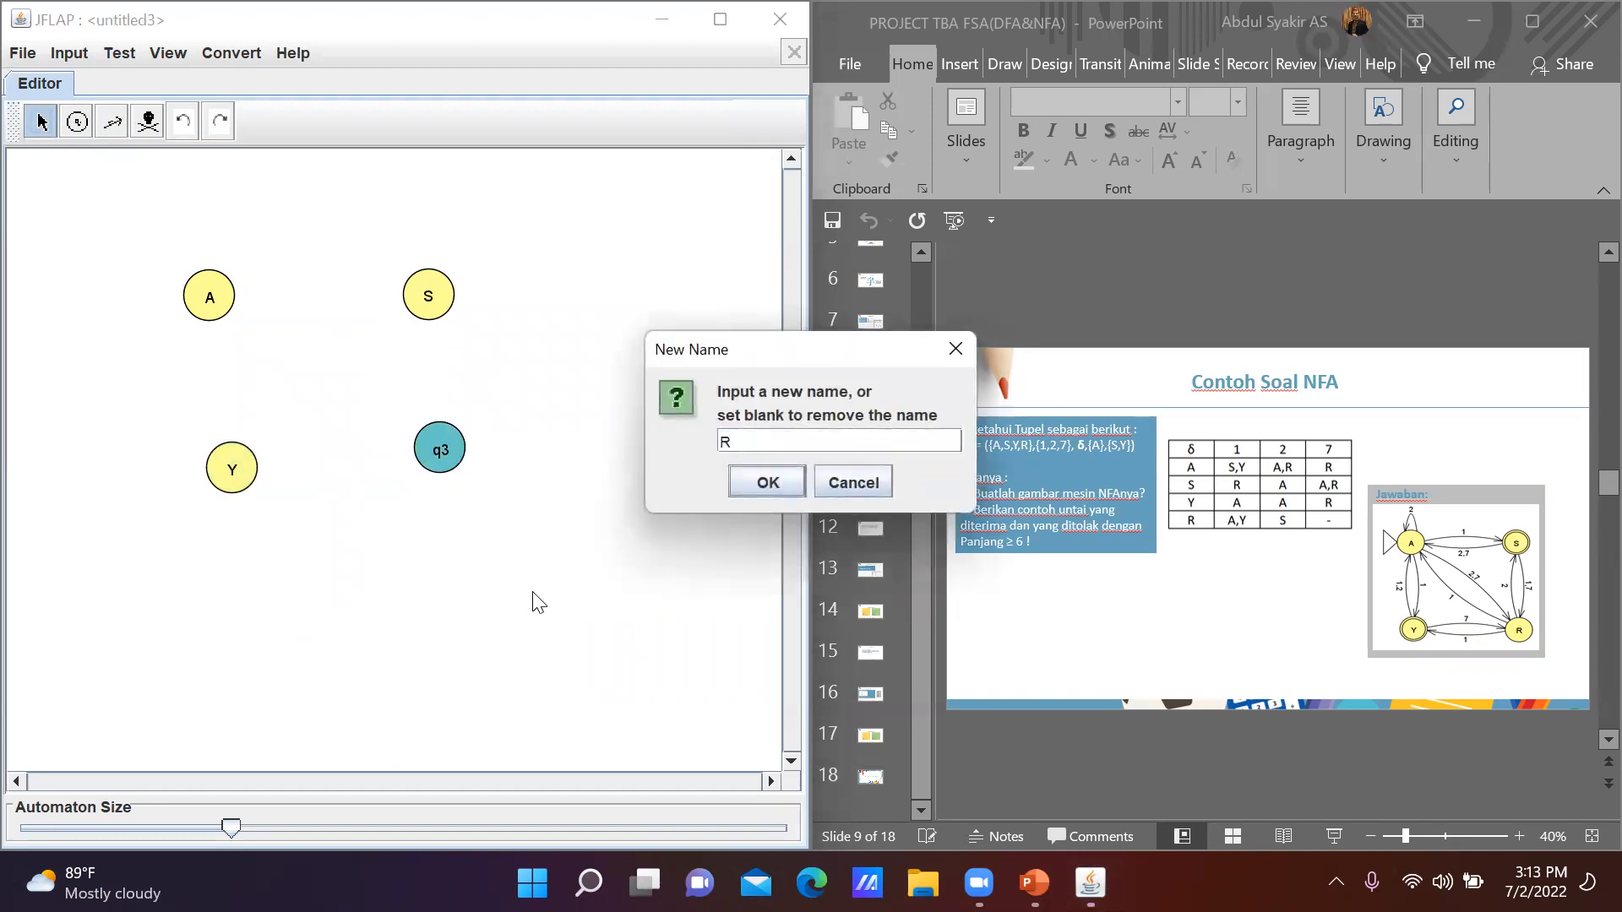
{"action": "key", "text": "Return"}
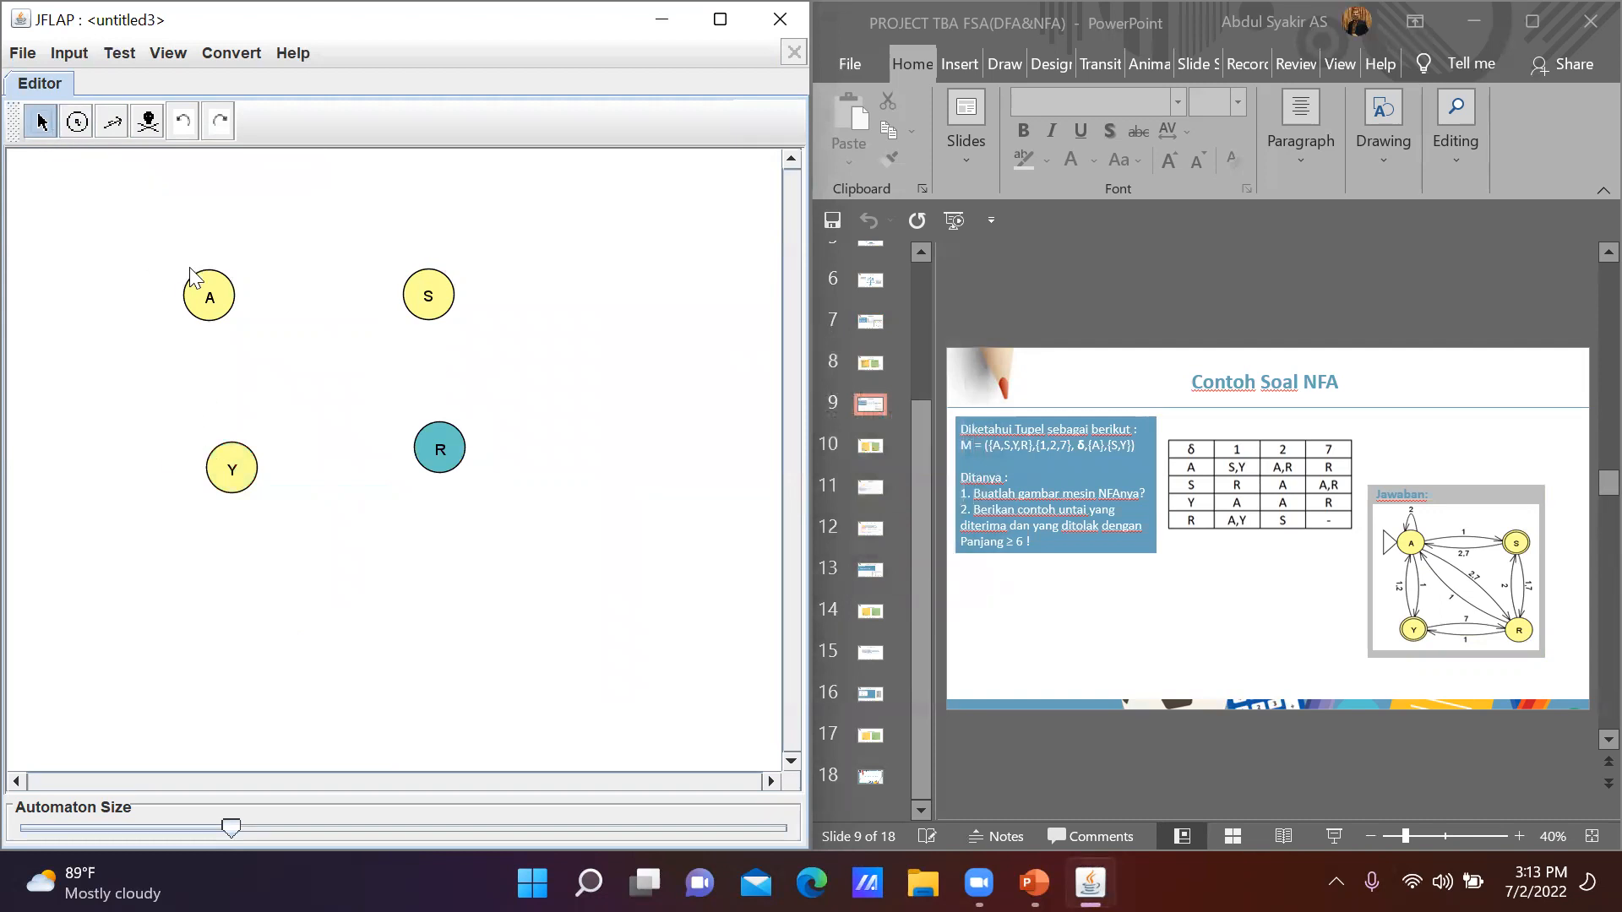
Move state Y to line up beneath A and state R to line up beneath S
{"action": "left_click", "coordinate": [213, 308]}
{"action": "left_click_drag", "start_coordinate": [228, 455], "coordinate": [206, 449]}
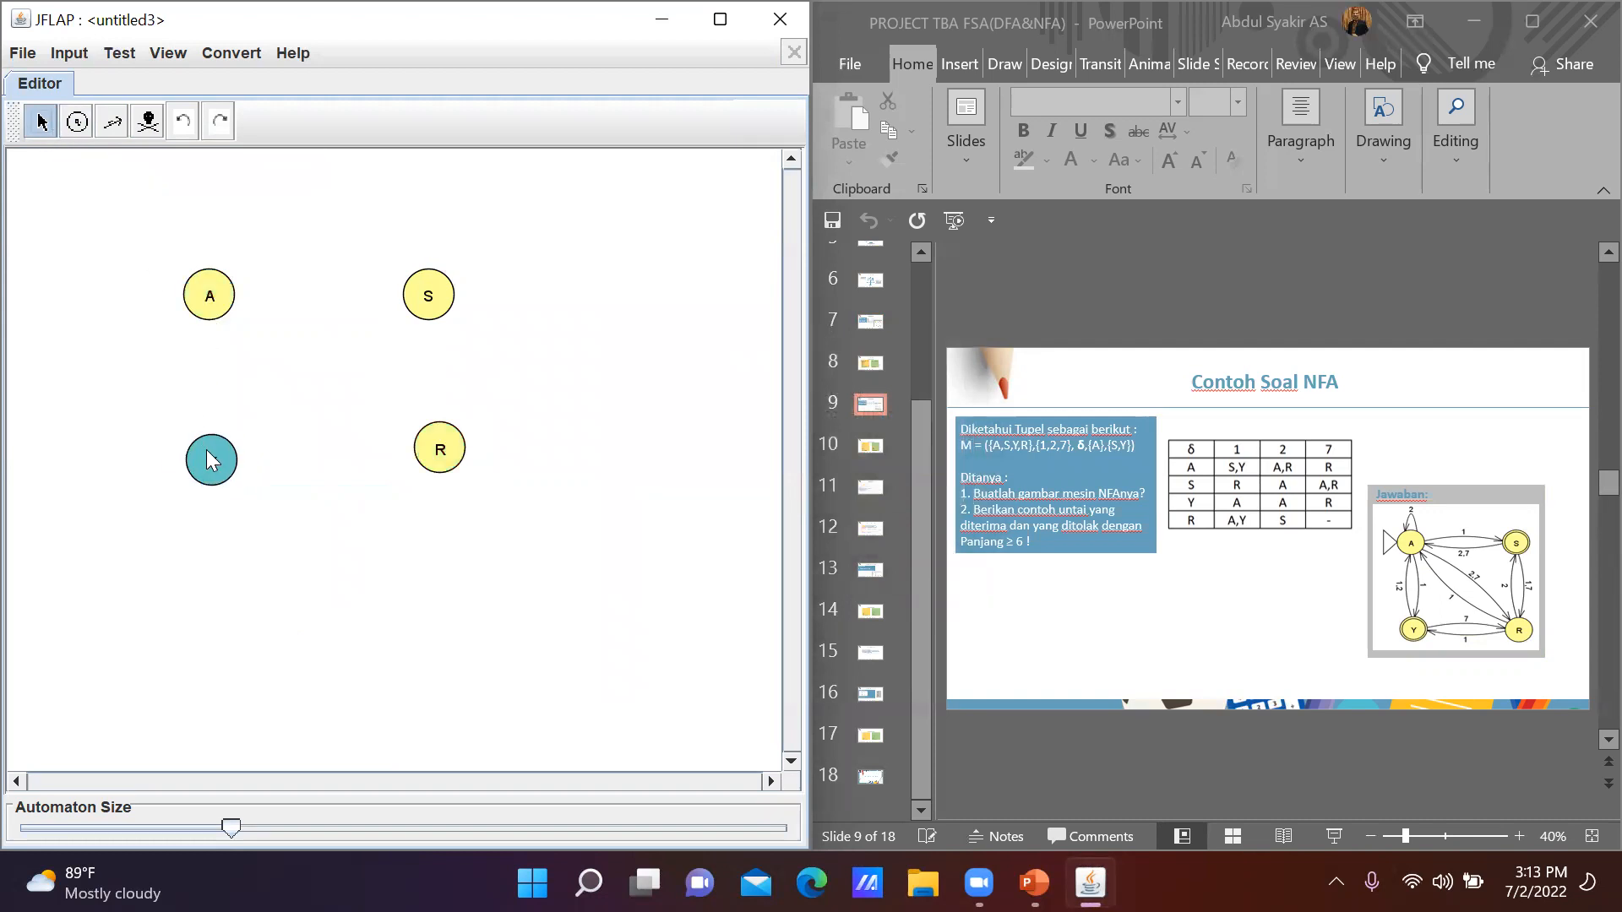
{"action": "left_click_drag", "start_coordinate": [443, 448], "coordinate": [446, 454]}
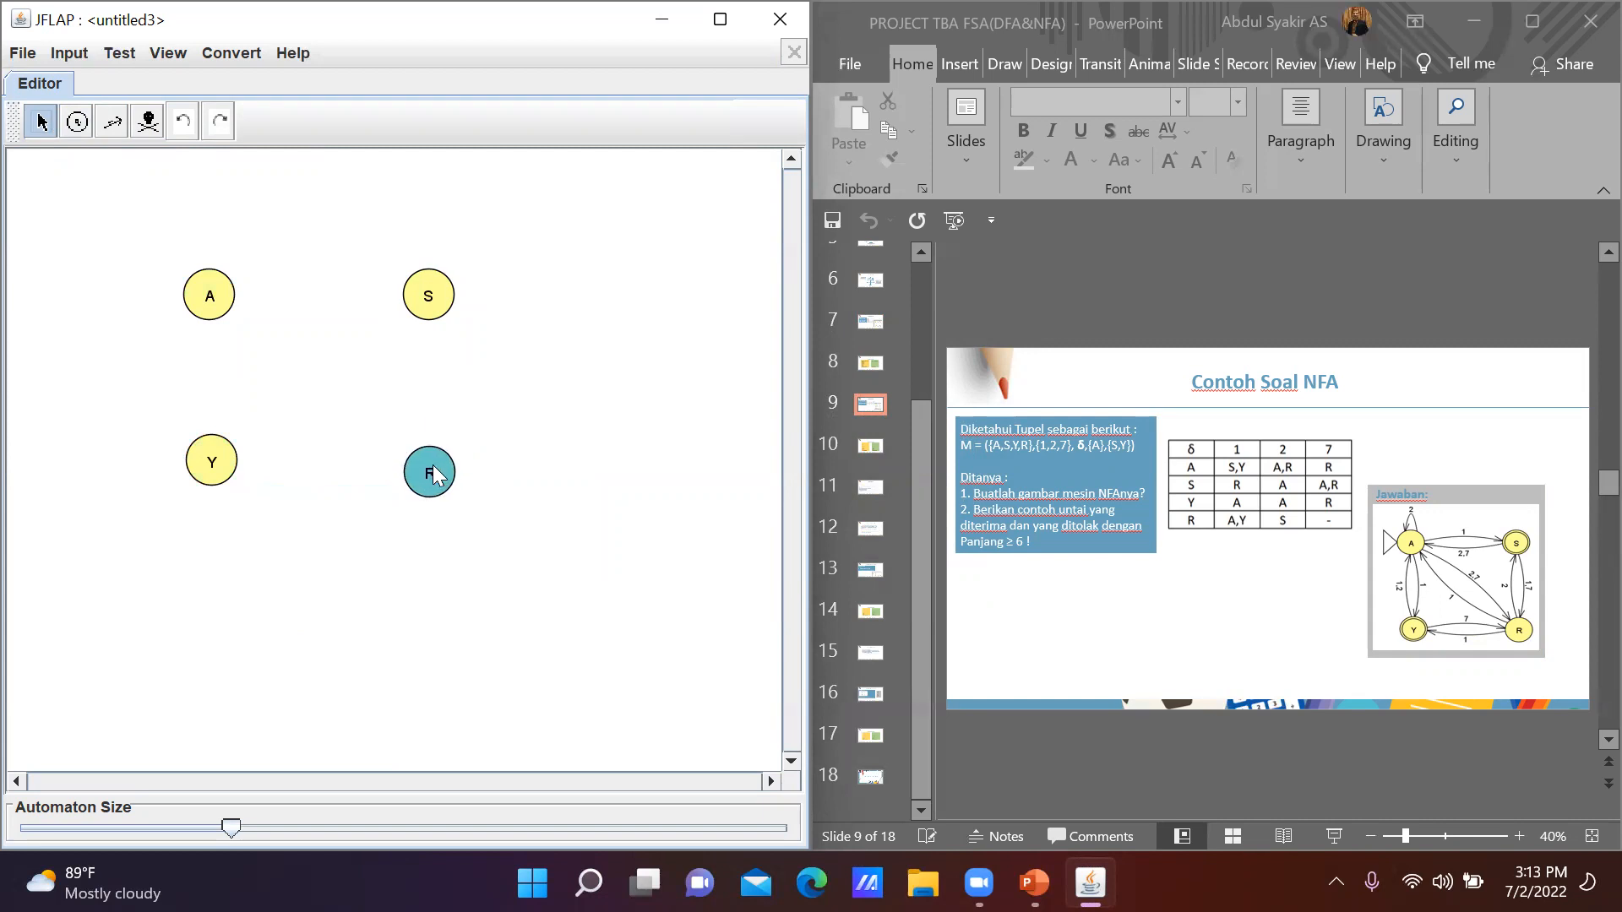
{"action": "left_click", "coordinate": [262, 308]}
Mark state A as the initial state
{"action": "left_click", "coordinate": [205, 302]}
{"action": "right_click", "coordinate": [207, 306]}
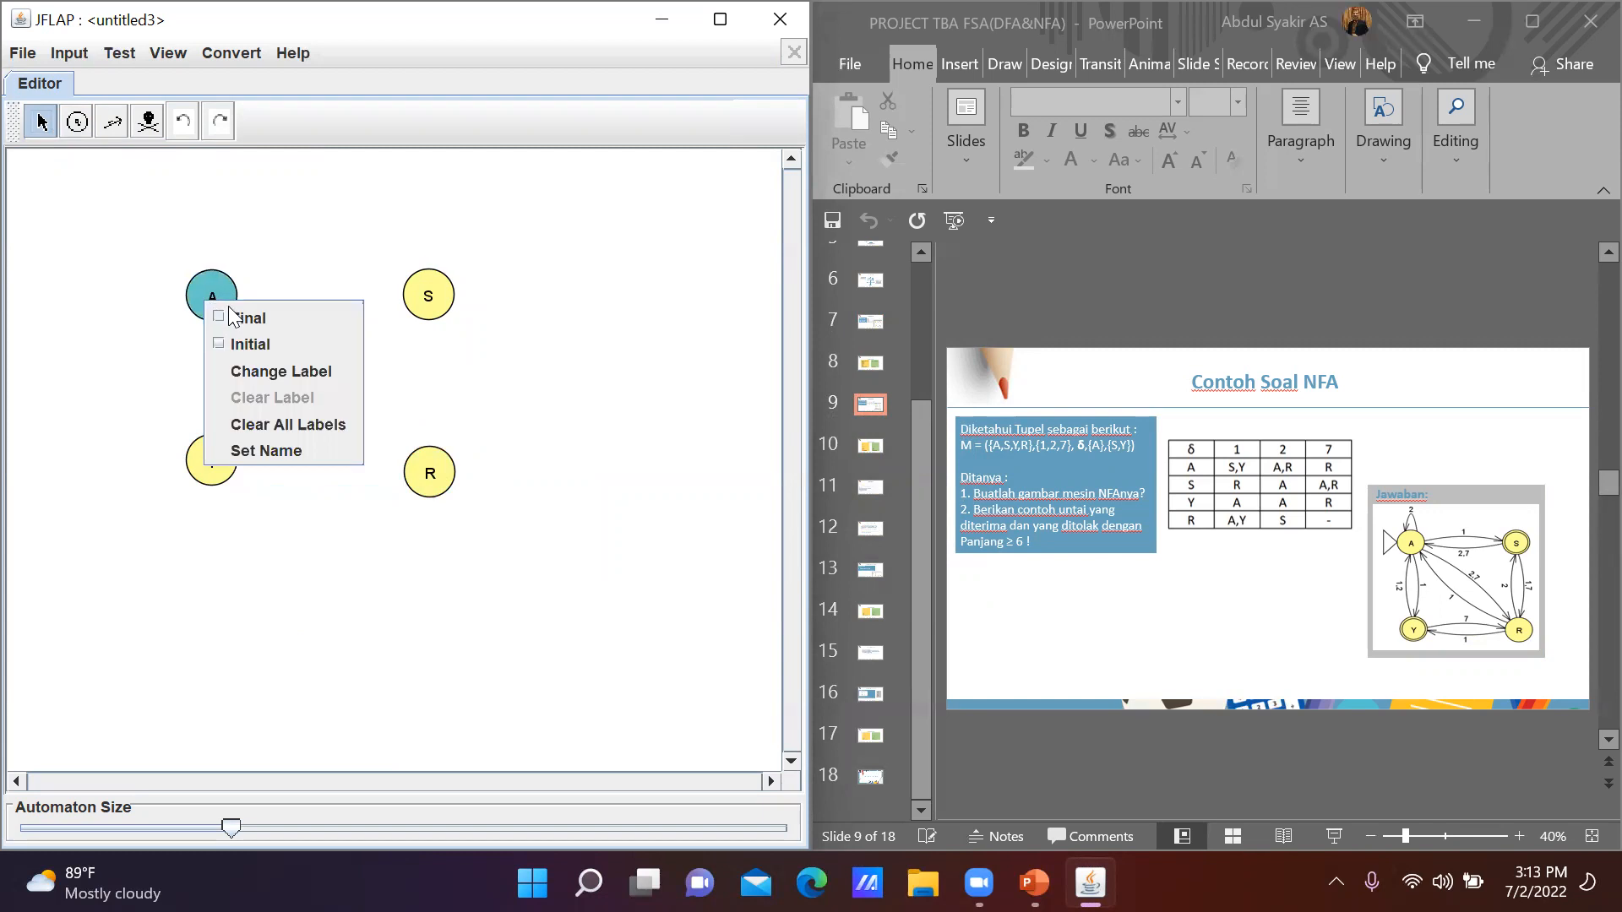
{"action": "left_click", "coordinate": [246, 336]}
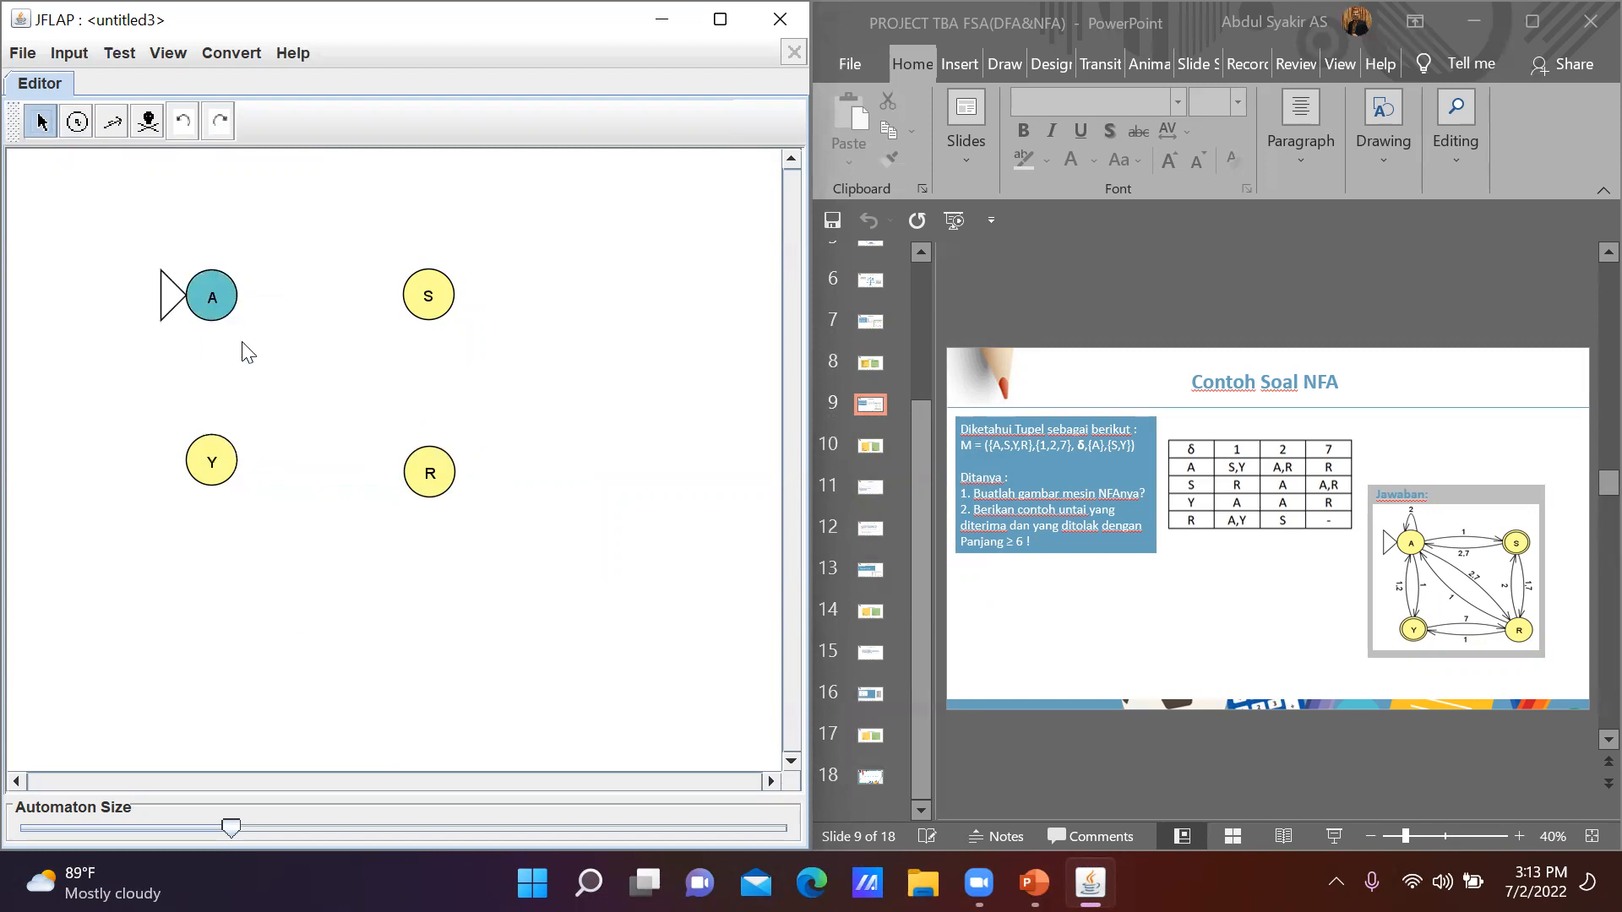
Mark state S as final without an initial marker, and set state A as the initial state
{"action": "right_click", "coordinate": [431, 294]}
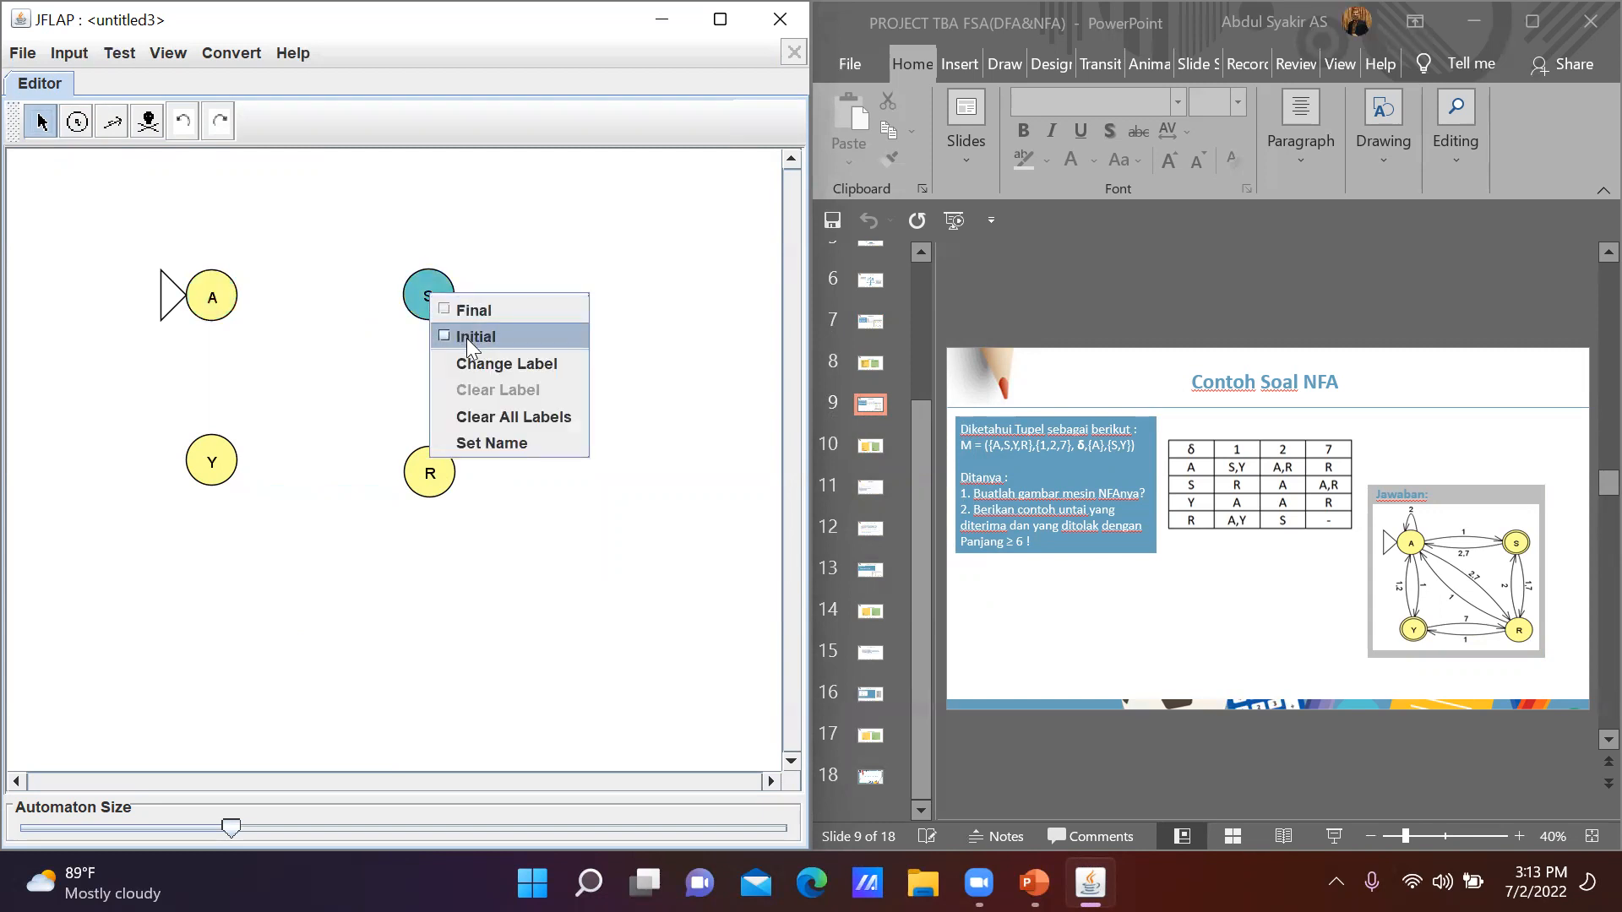
{"action": "left_click", "coordinate": [466, 338]}
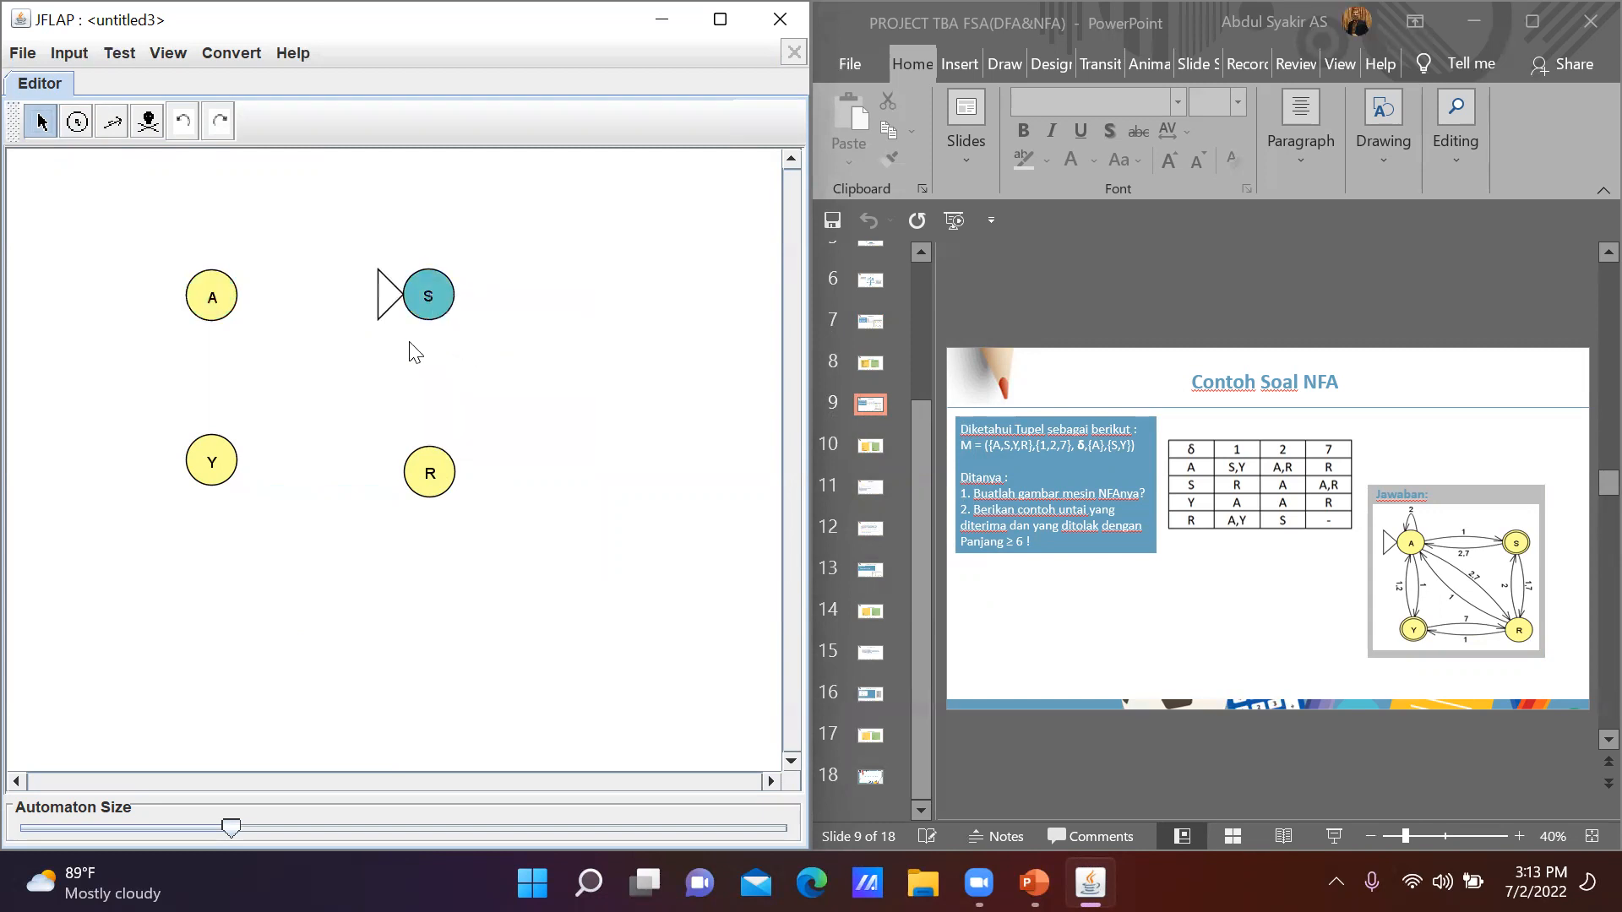
{"action": "right_click", "coordinate": [424, 279]}
{"action": "left_click", "coordinate": [460, 298]}
{"action": "right_click", "coordinate": [431, 299]}
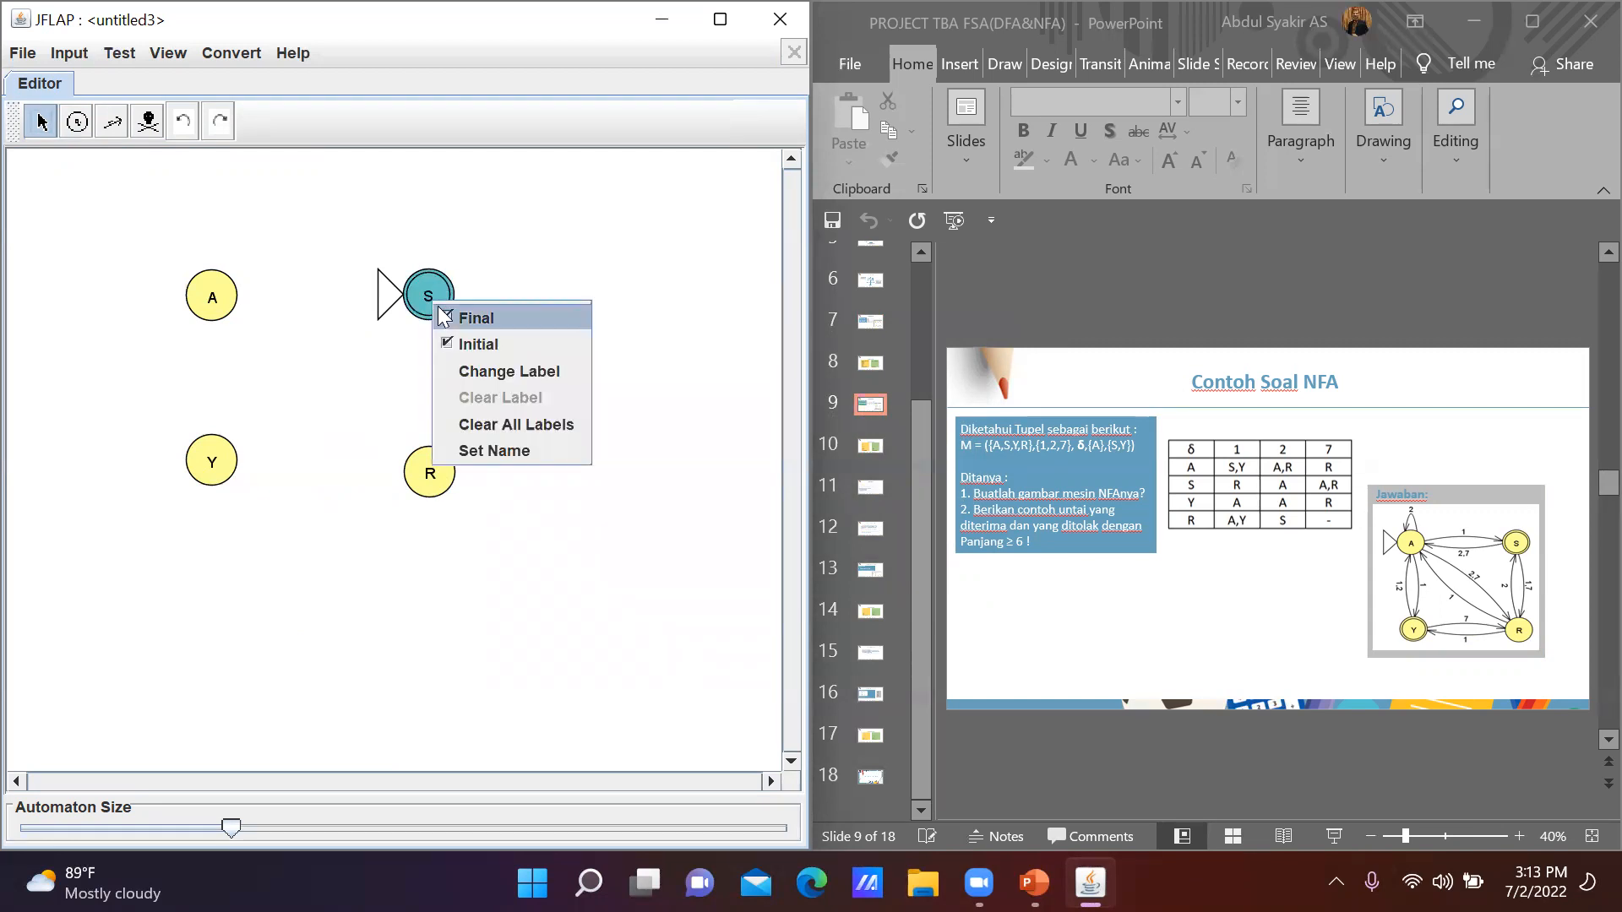
{"action": "left_click", "coordinate": [448, 342]}
{"action": "right_click", "coordinate": [222, 300]}
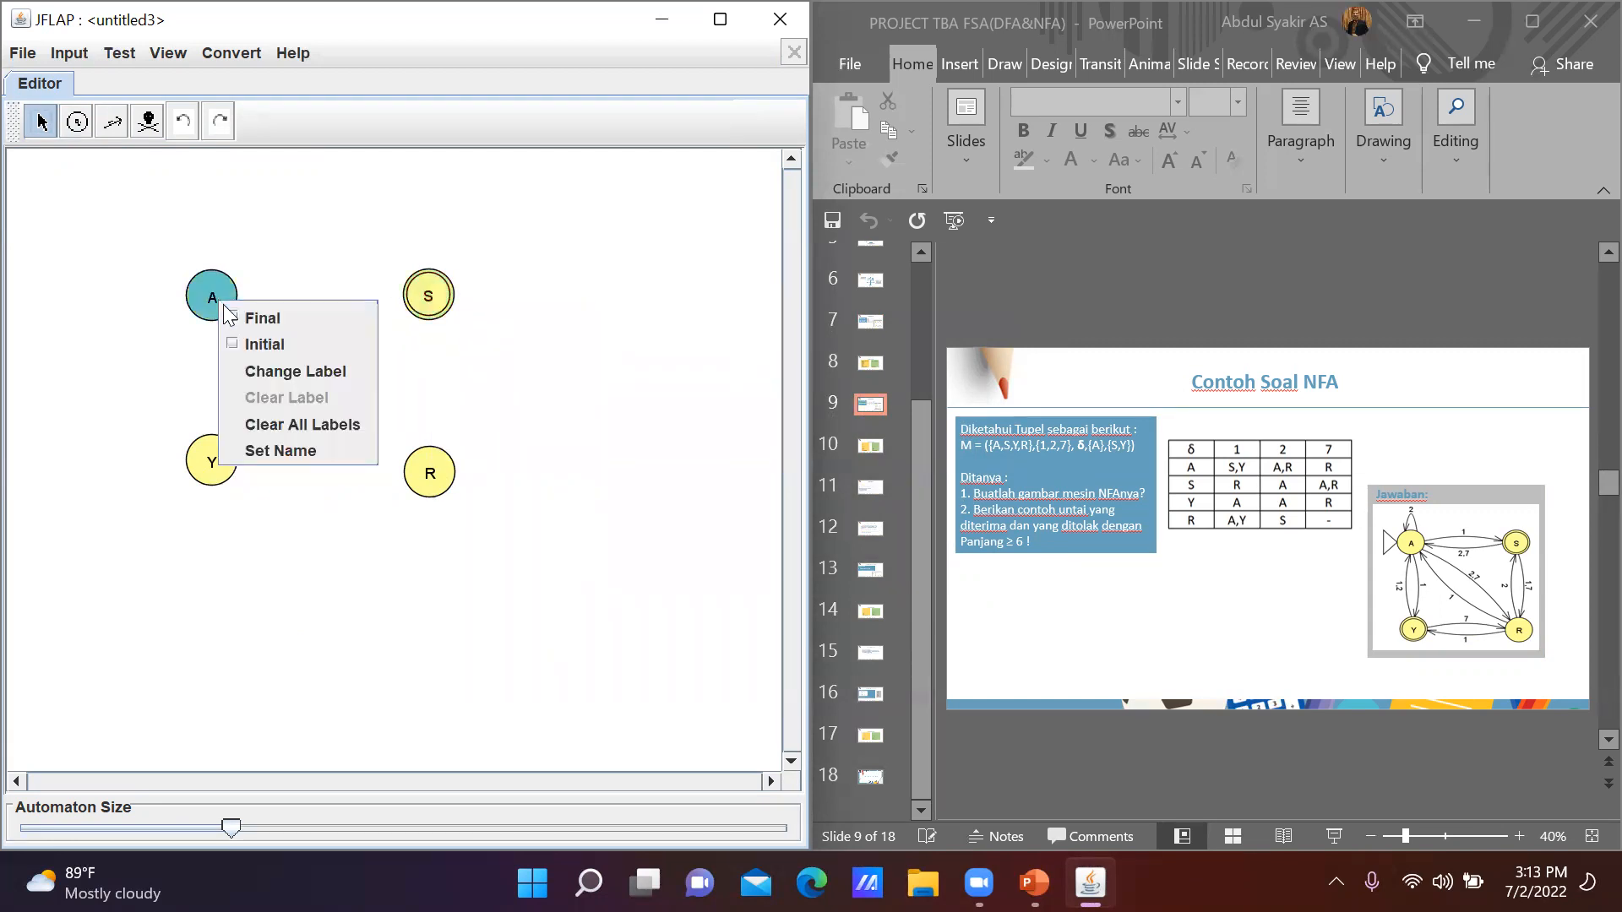
{"action": "left_click", "coordinate": [243, 347]}
Mark state Y as a final state and deselect it
{"action": "right_click", "coordinate": [207, 466]}
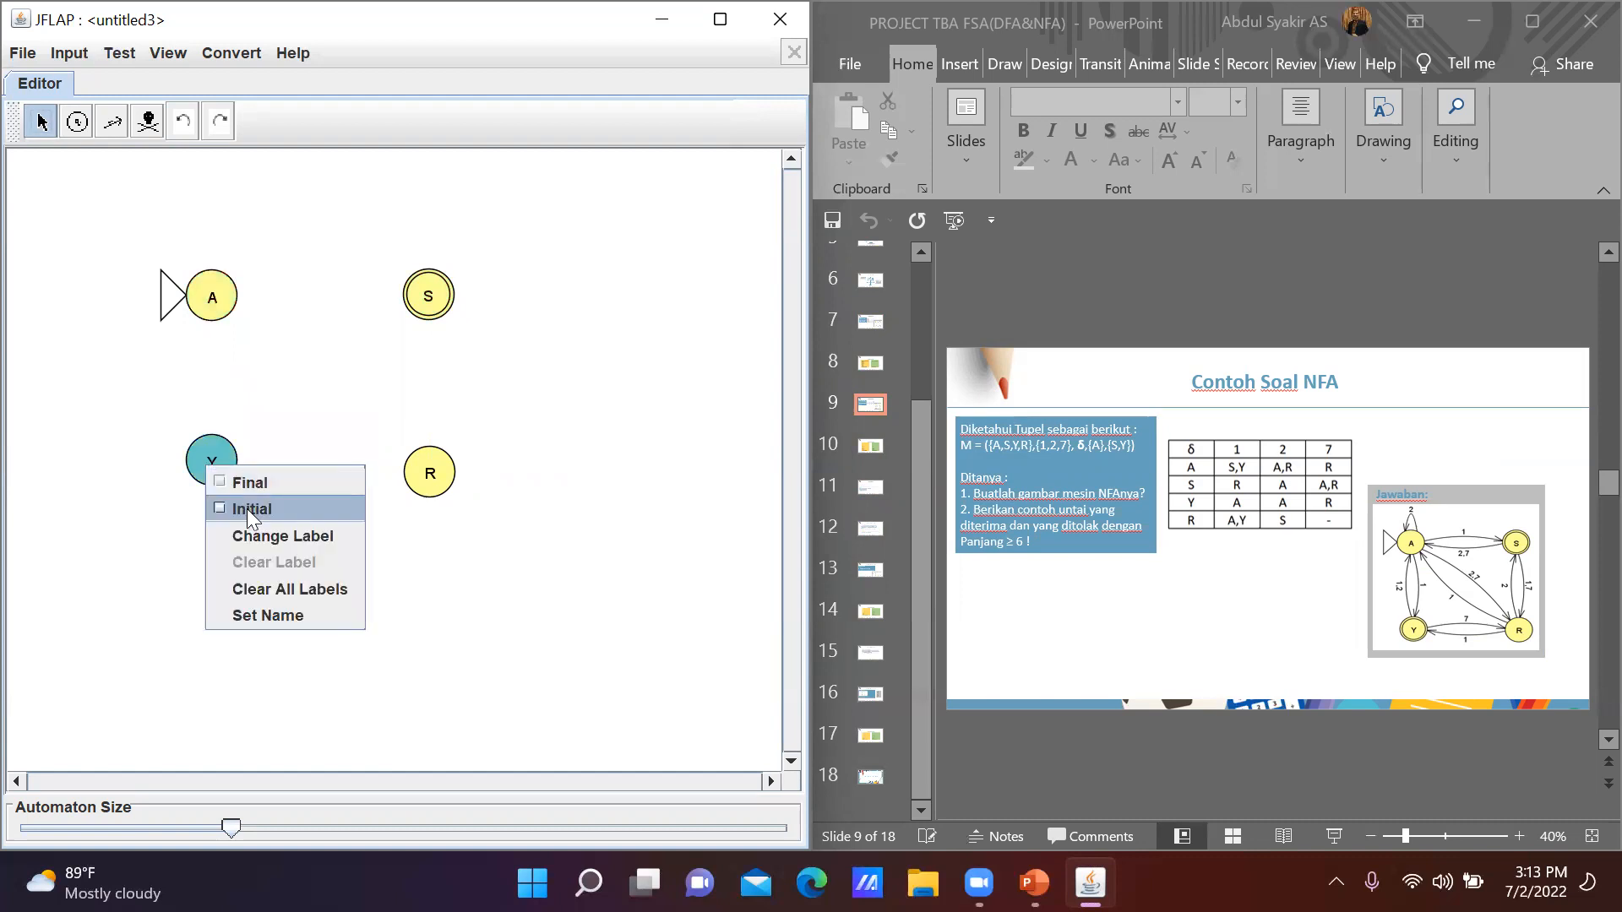
{"action": "left_click", "coordinate": [247, 490]}
{"action": "left_click", "coordinate": [391, 550]}
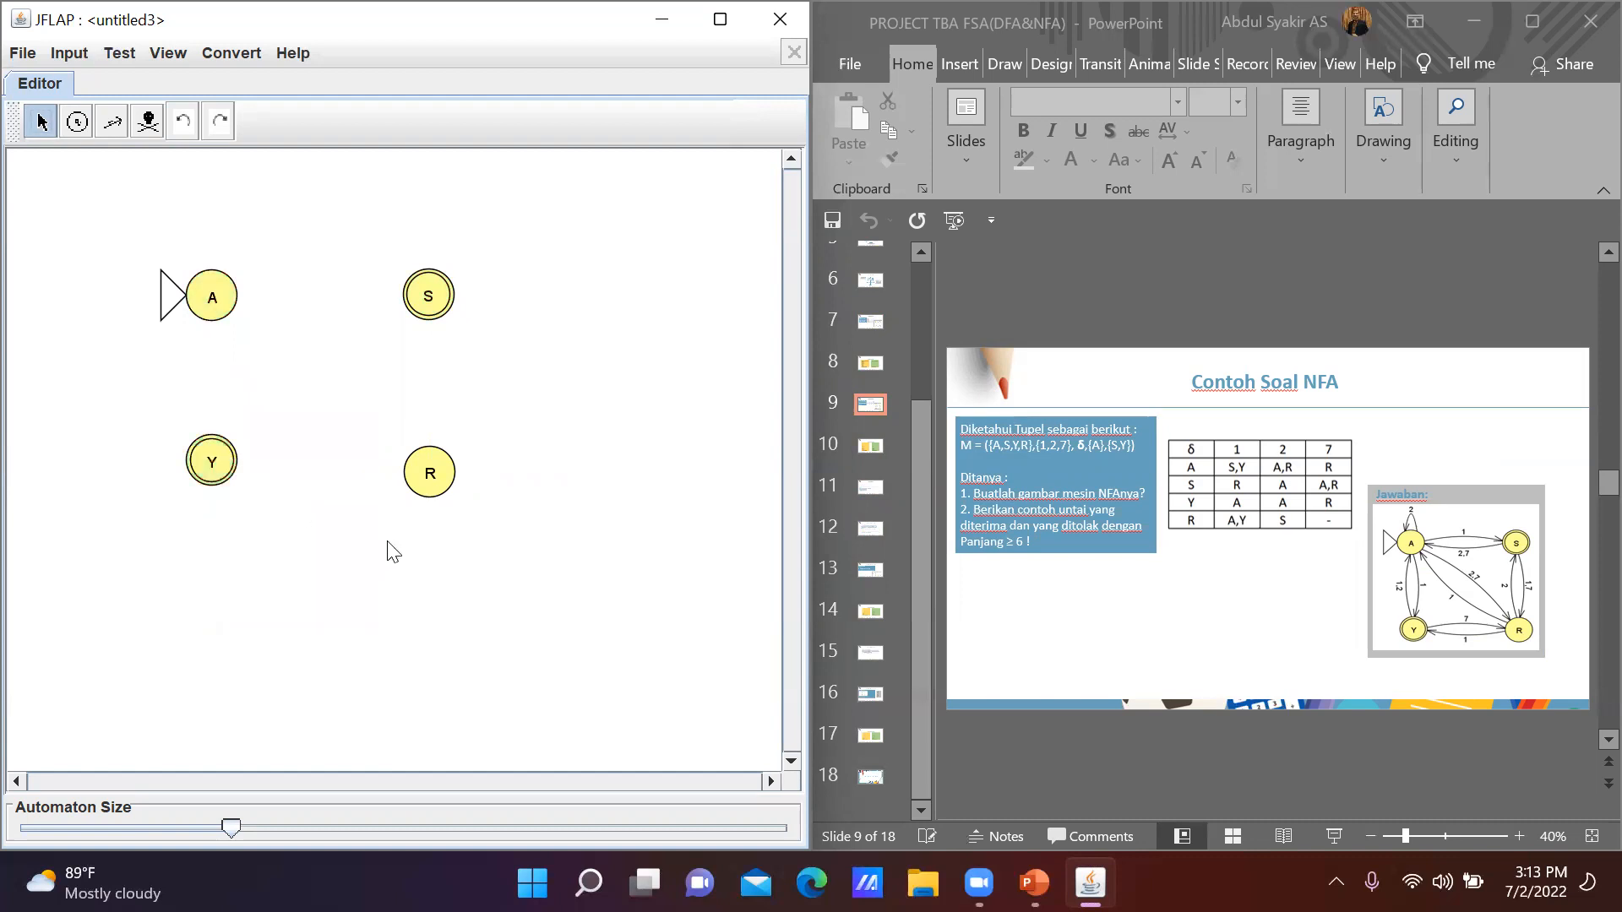
Shift states Y and R slightly down and right, and add a transition labelled 1 from A to S
{"action": "left_click_drag", "start_coordinate": [233, 480], "coordinate": [244, 493]}
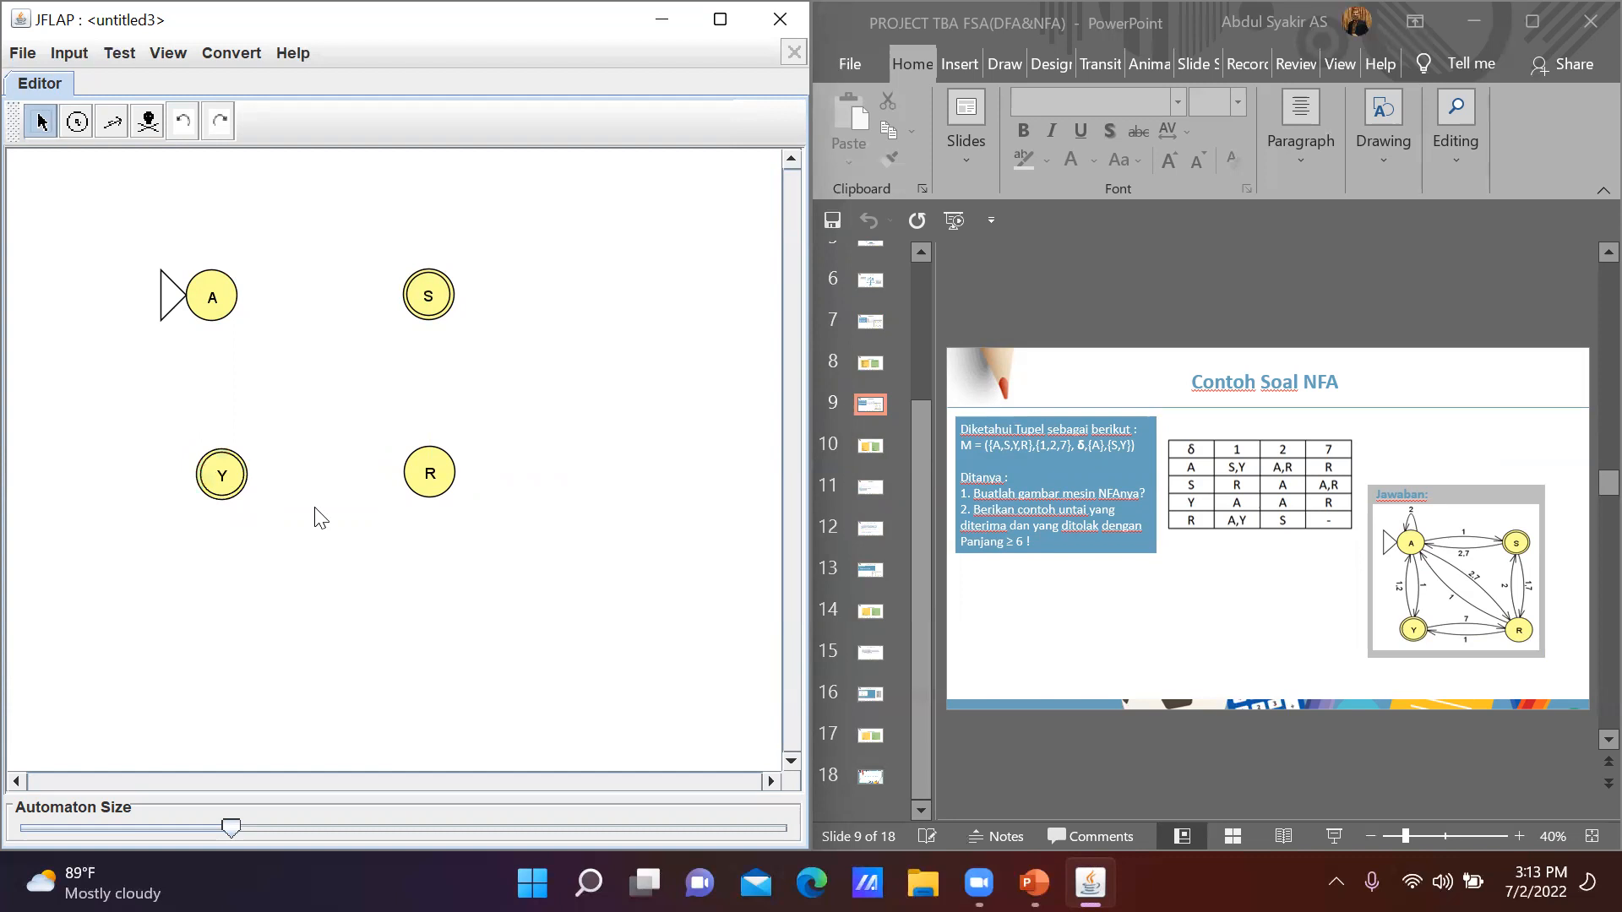
{"action": "left_click_drag", "start_coordinate": [432, 492], "coordinate": [439, 497]}
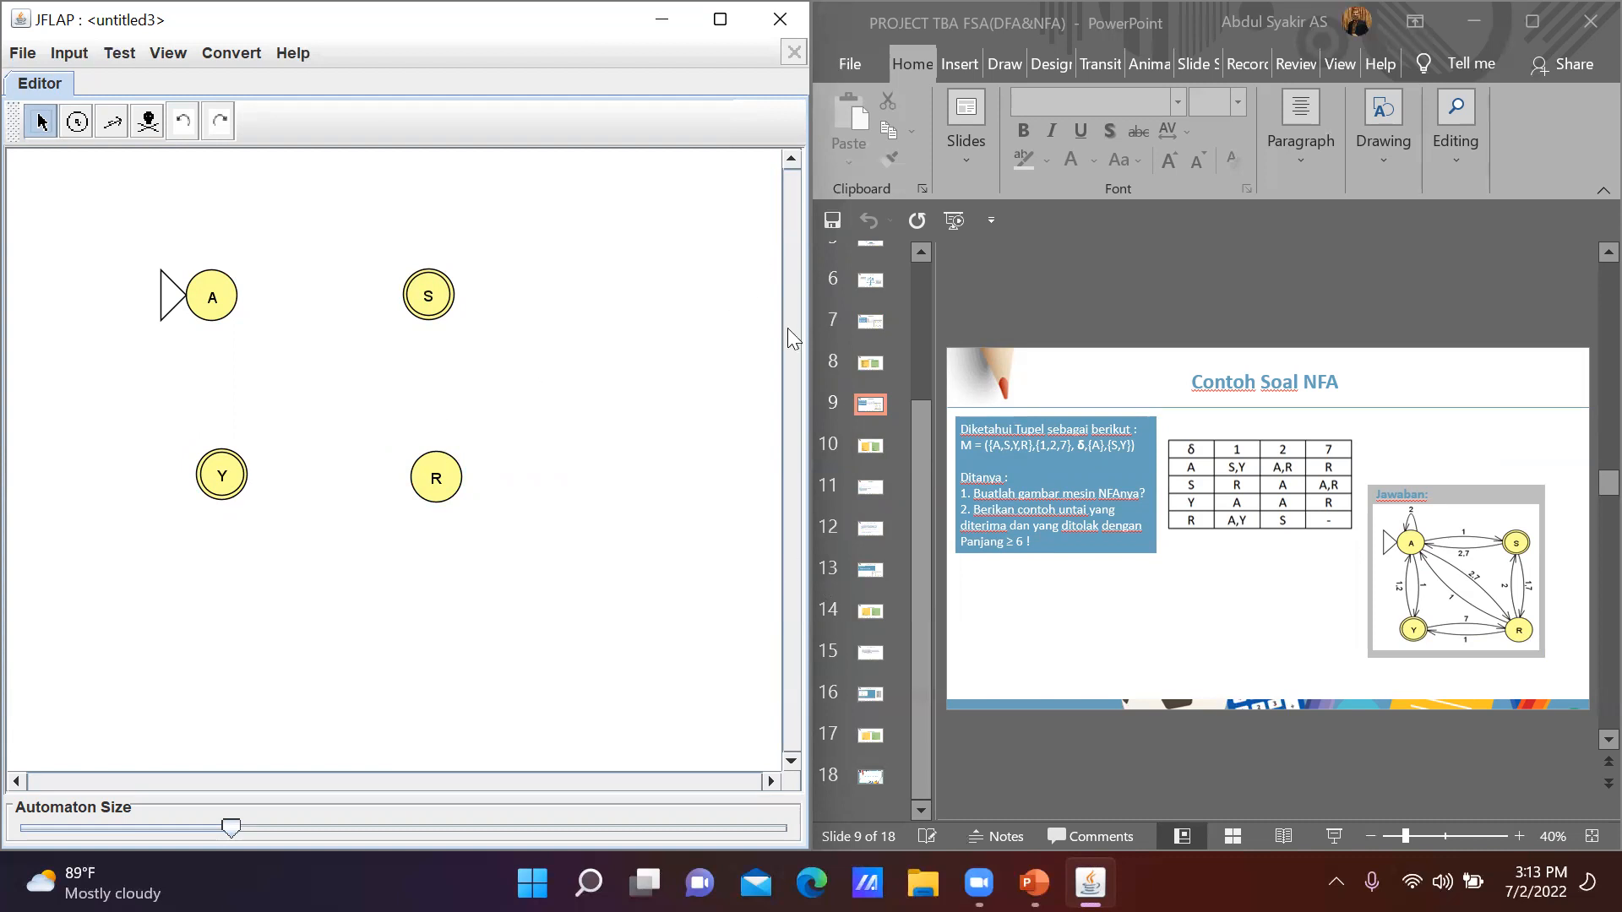
{"action": "left_click", "coordinate": [112, 125]}
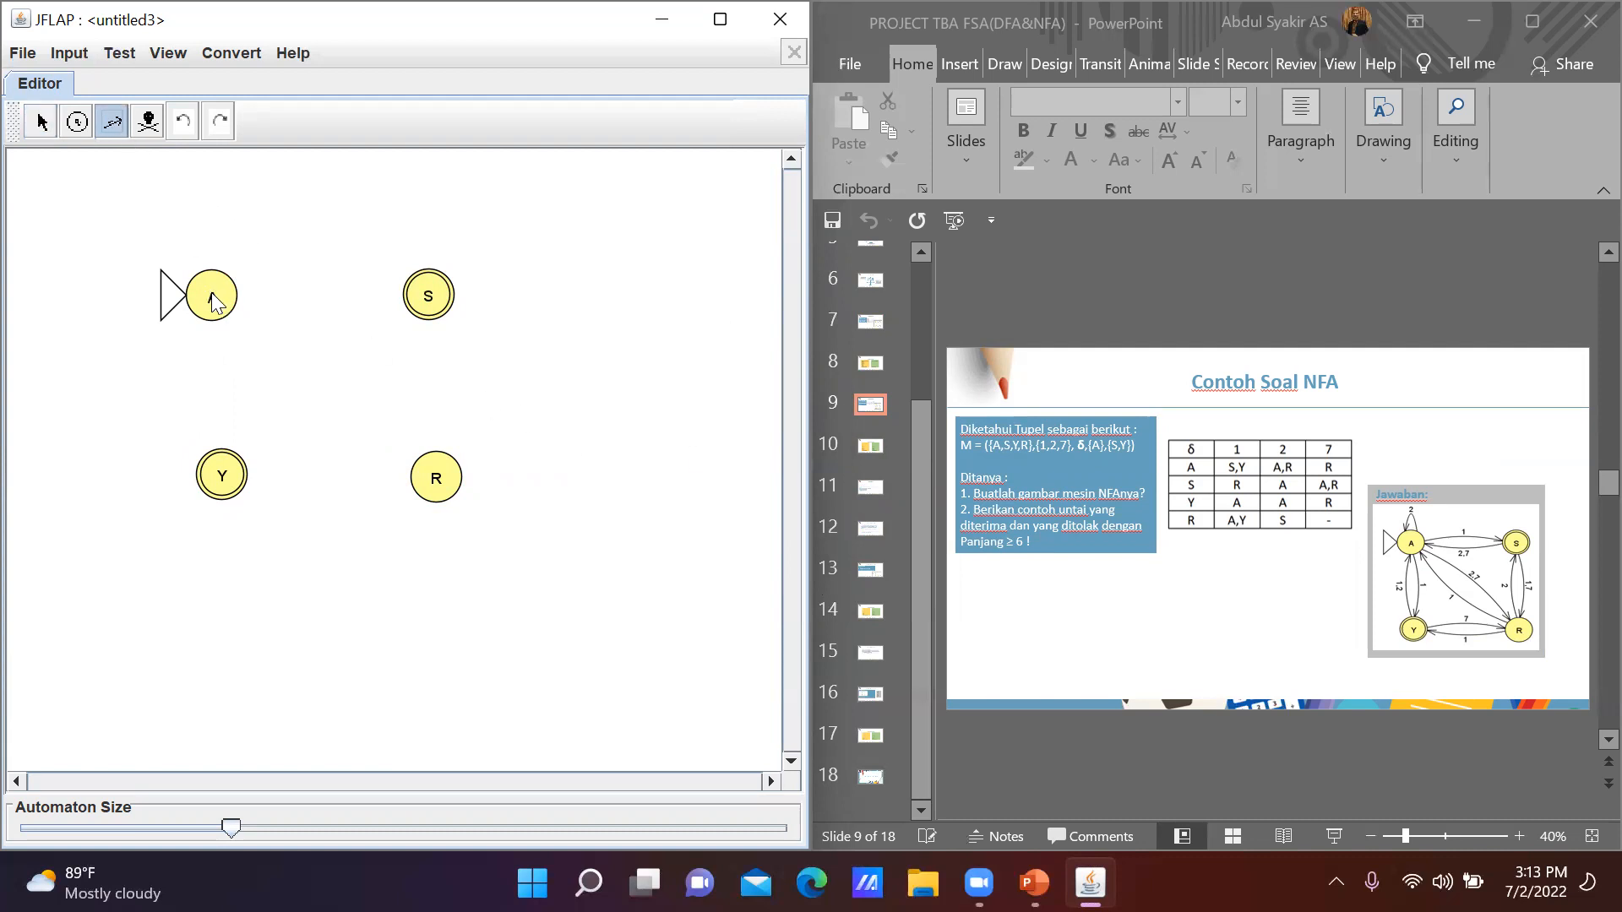
{"action": "left_click_drag", "start_coordinate": [213, 302], "coordinate": [427, 296]}
{"action": "type", "text": "1"}
{"action": "key", "text": "Return"}
Add a transition labelled 1 from A to Y, and move Y so it sits directly beneath A
{"action": "left_click_drag", "start_coordinate": [223, 308], "coordinate": [215, 464]}
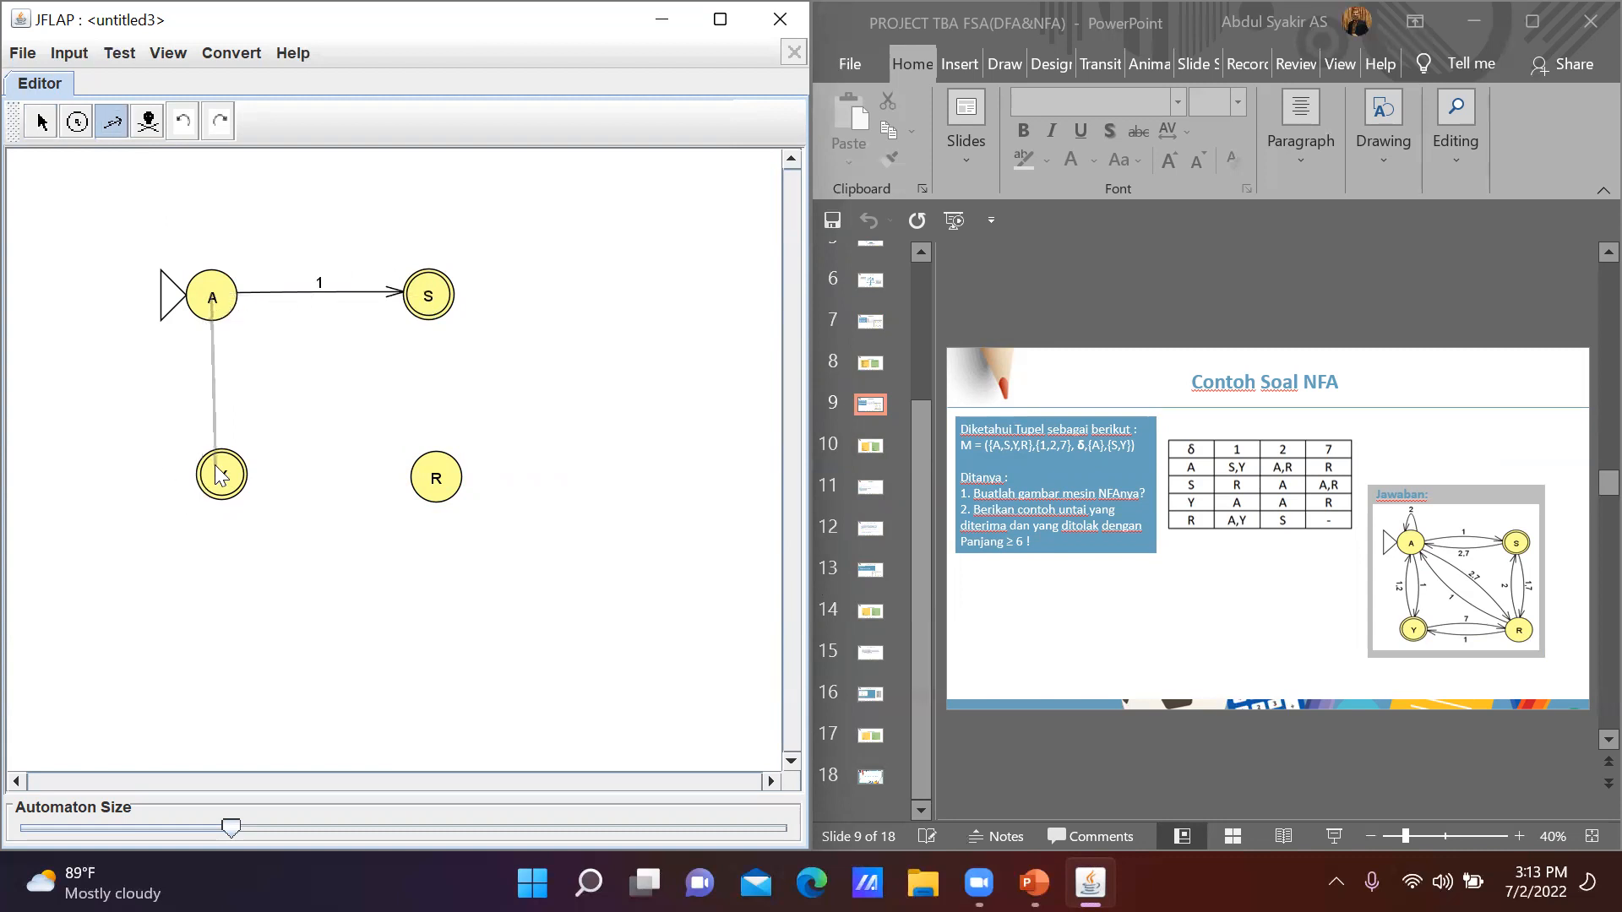
{"action": "type", "text": "1"}
{"action": "key", "text": "Return"}
{"action": "left_click", "coordinate": [41, 121]}
{"action": "left_click", "coordinate": [228, 477]}
{"action": "left_click_drag", "start_coordinate": [228, 477], "coordinate": [215, 476]}
{"action": "left_click", "coordinate": [169, 211]}
Add a self-loop labelled 2 on state A and a transition labelled 2 from A to R
{"action": "left_click", "coordinate": [112, 123]}
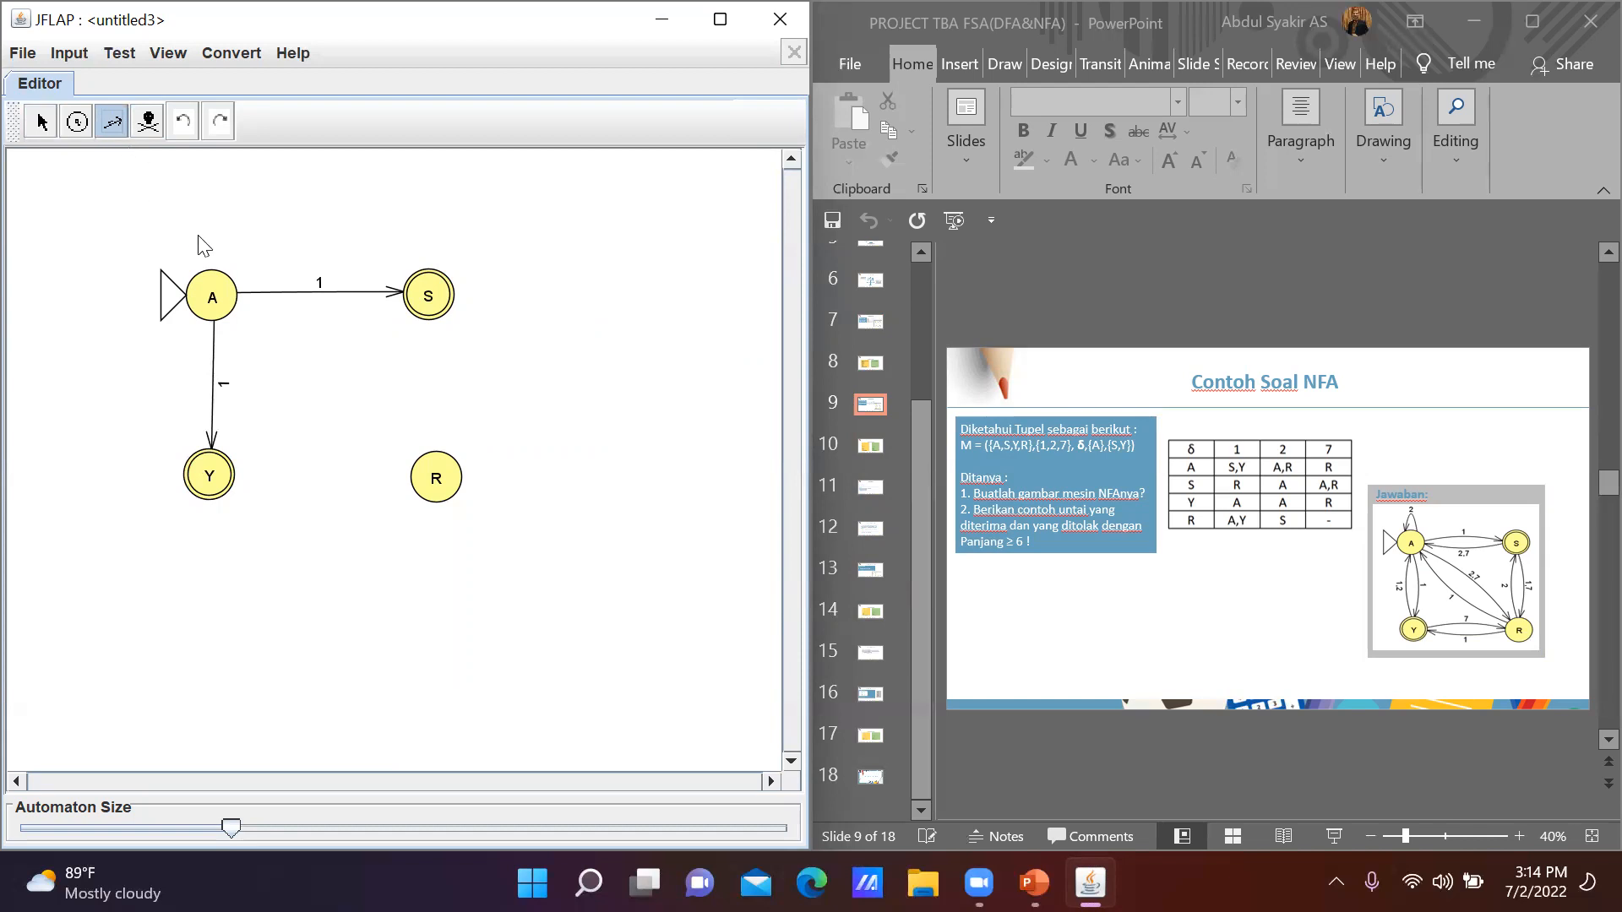
{"action": "type", "text": "2"}
{"action": "key", "text": "Return"}
{"action": "left_click_drag", "start_coordinate": [225, 315], "coordinate": [436, 486]}
{"action": "type", "text": "2"}
{"action": "key", "text": "Return"}
Change the label of the transition from A to R to 2,7
{"action": "left_click", "coordinate": [40, 122]}
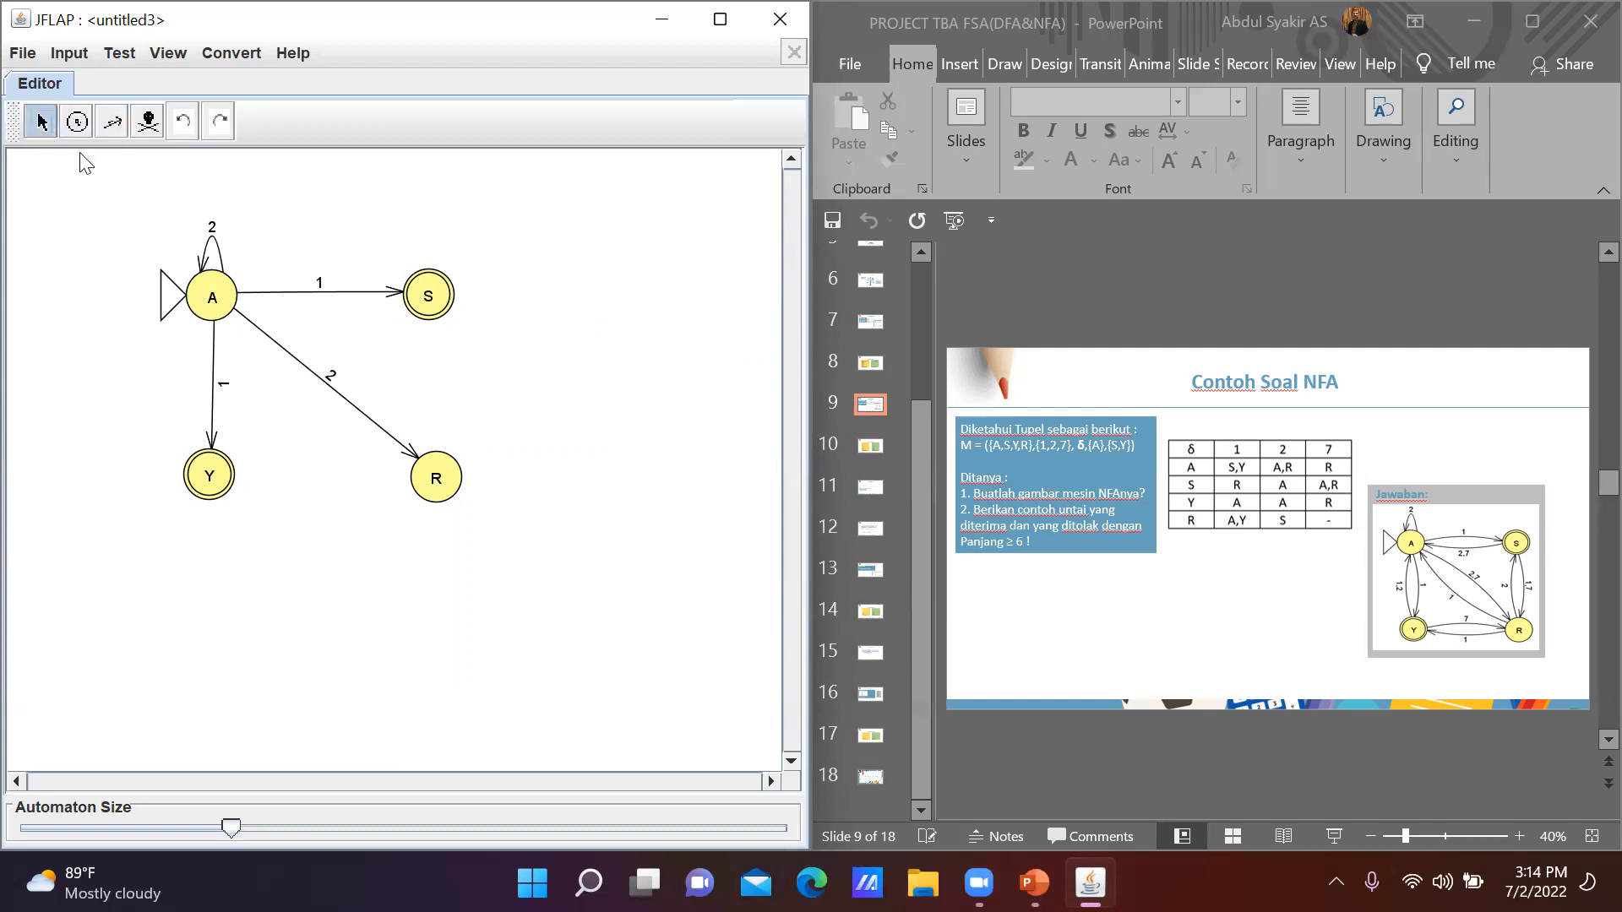
{"action": "left_click", "coordinate": [338, 384]}
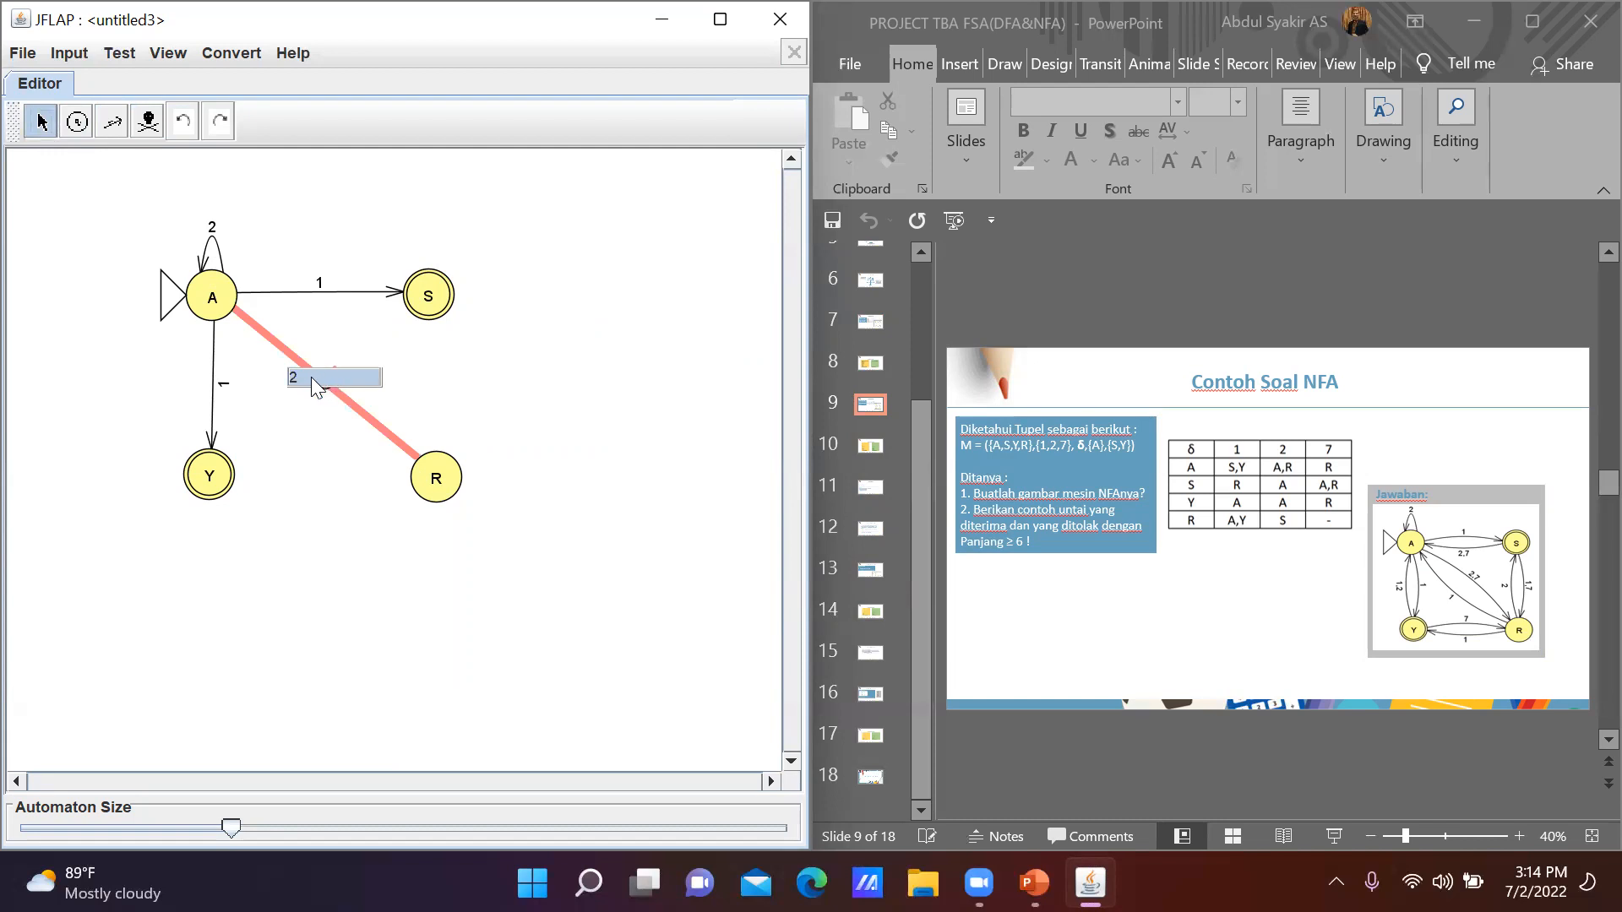
{"action": "double_click", "coordinate": [310, 377]}
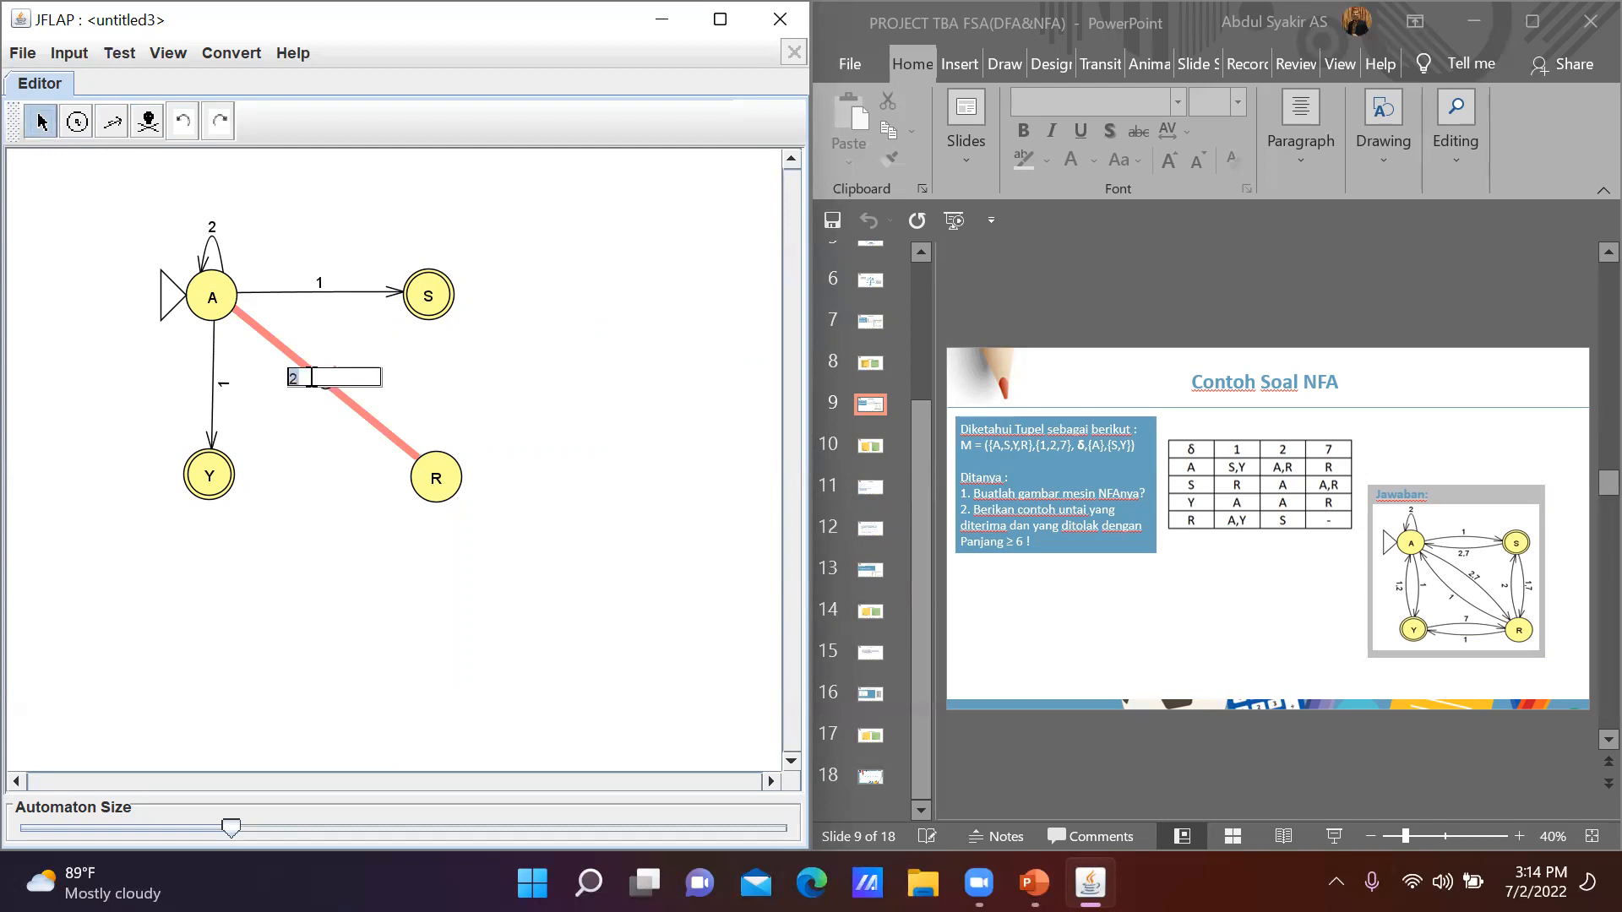
{"action": "left_click", "coordinate": [311, 378]}
{"action": "type", "text": ",7"}
{"action": "key", "text": "Return"}
{"action": "left_click", "coordinate": [315, 384]}
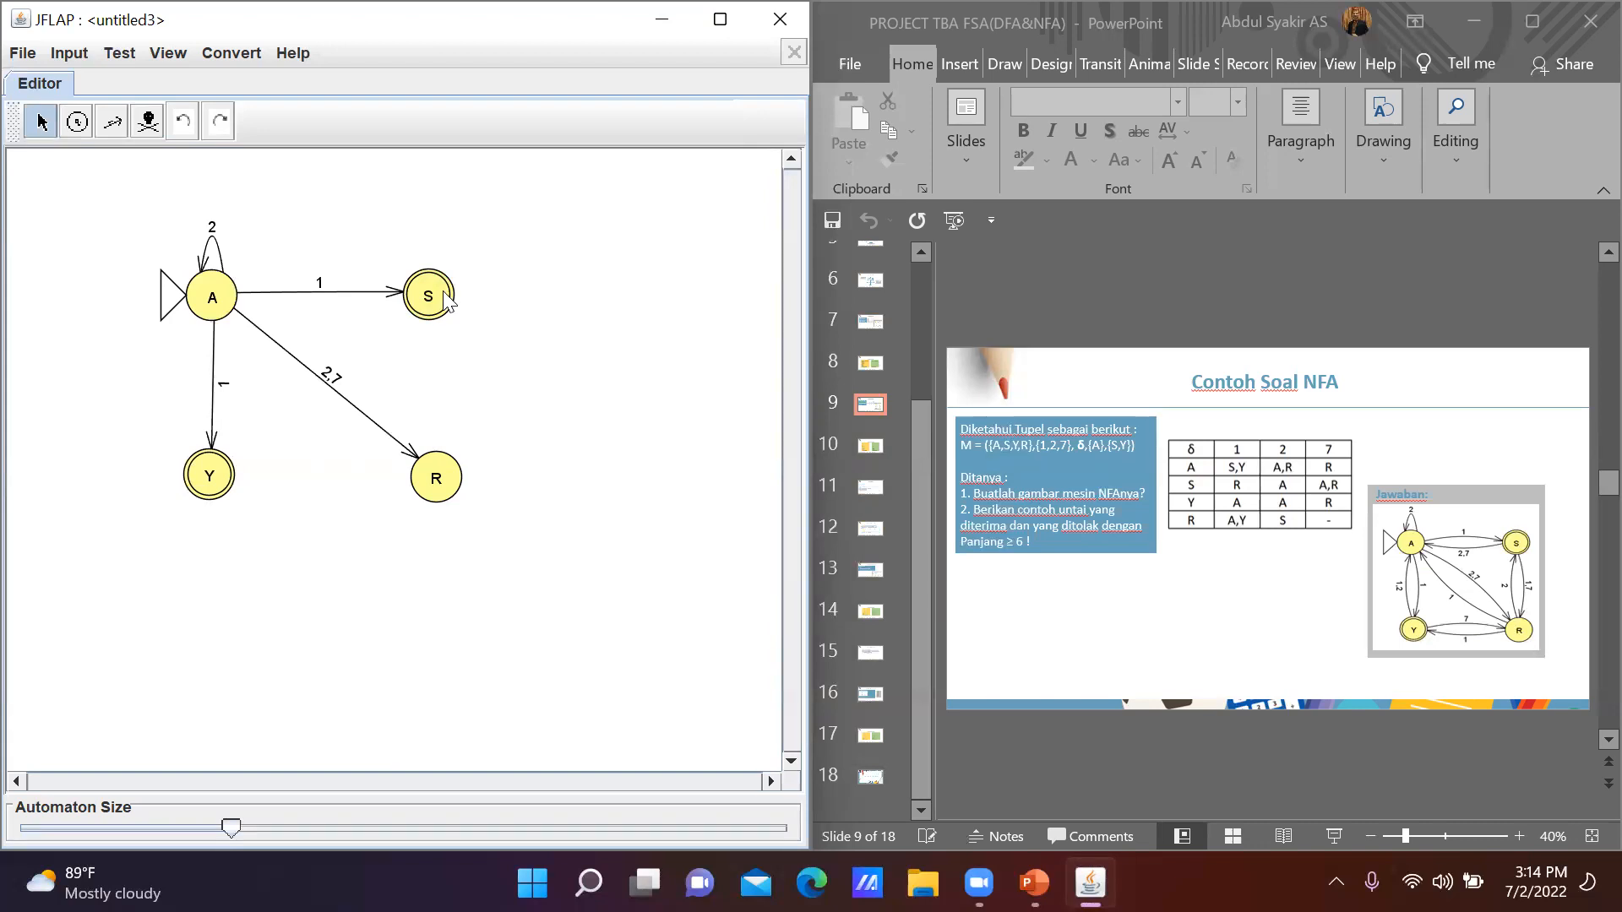
Add a transition labelled 1 from S to R and one labelled 2 from S to A
{"action": "left_click", "coordinate": [112, 121]}
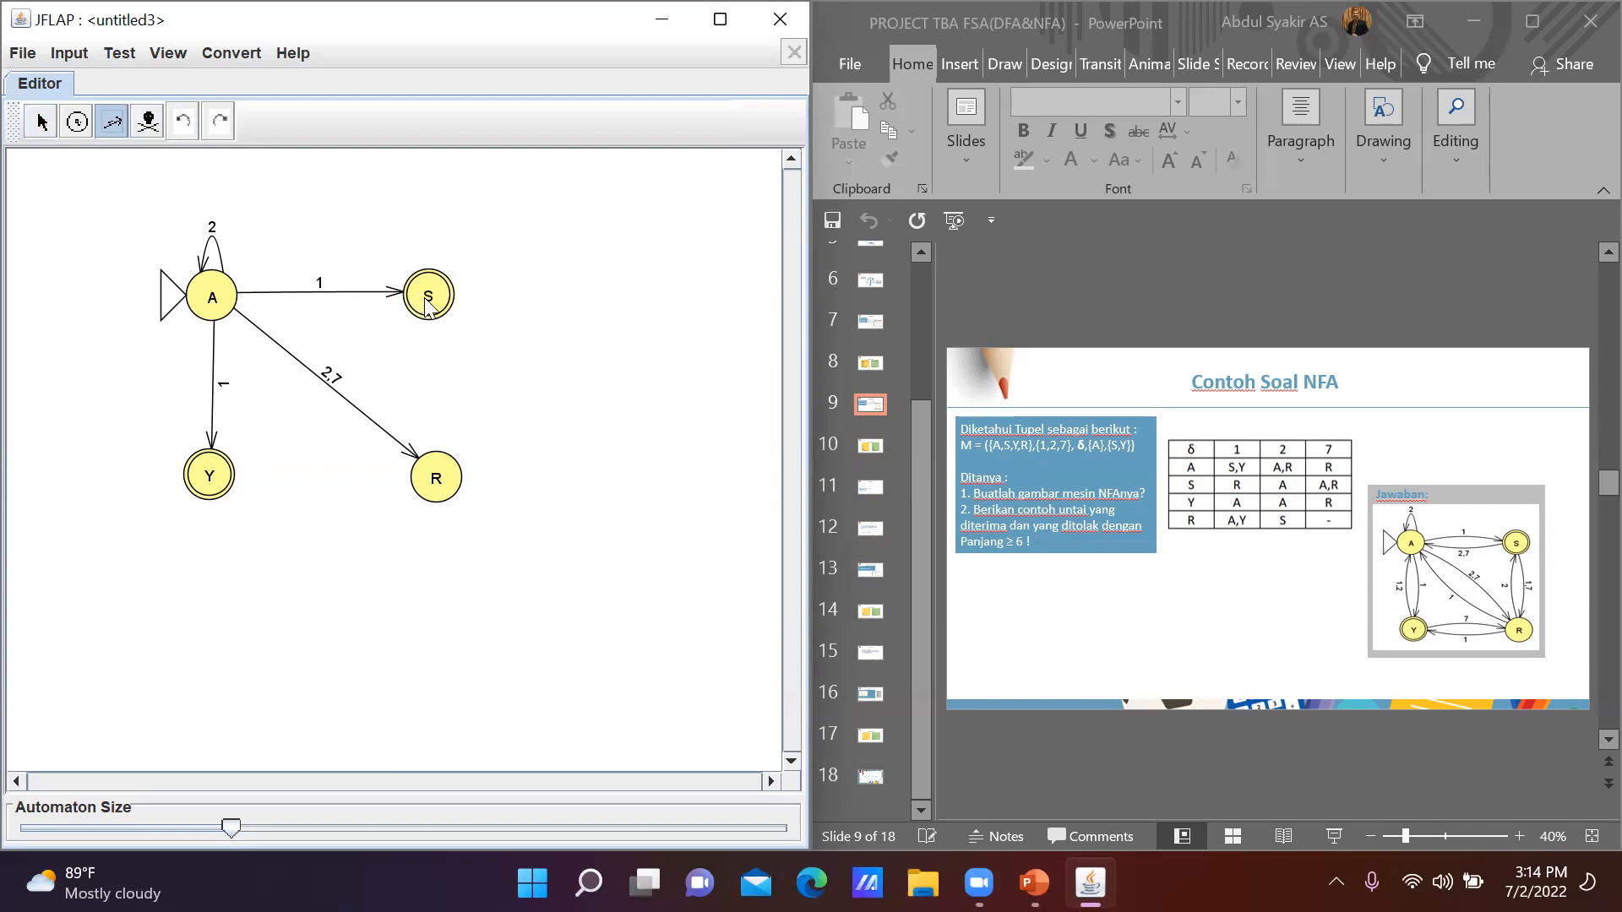
{"action": "left_click_drag", "start_coordinate": [428, 304], "coordinate": [432, 476]}
{"action": "type", "text": "1"}
{"action": "key", "text": "Return"}
{"action": "left_click_drag", "start_coordinate": [437, 296], "coordinate": [213, 306]}
{"action": "type", "text": "2"}
{"action": "key", "text": "Return"}
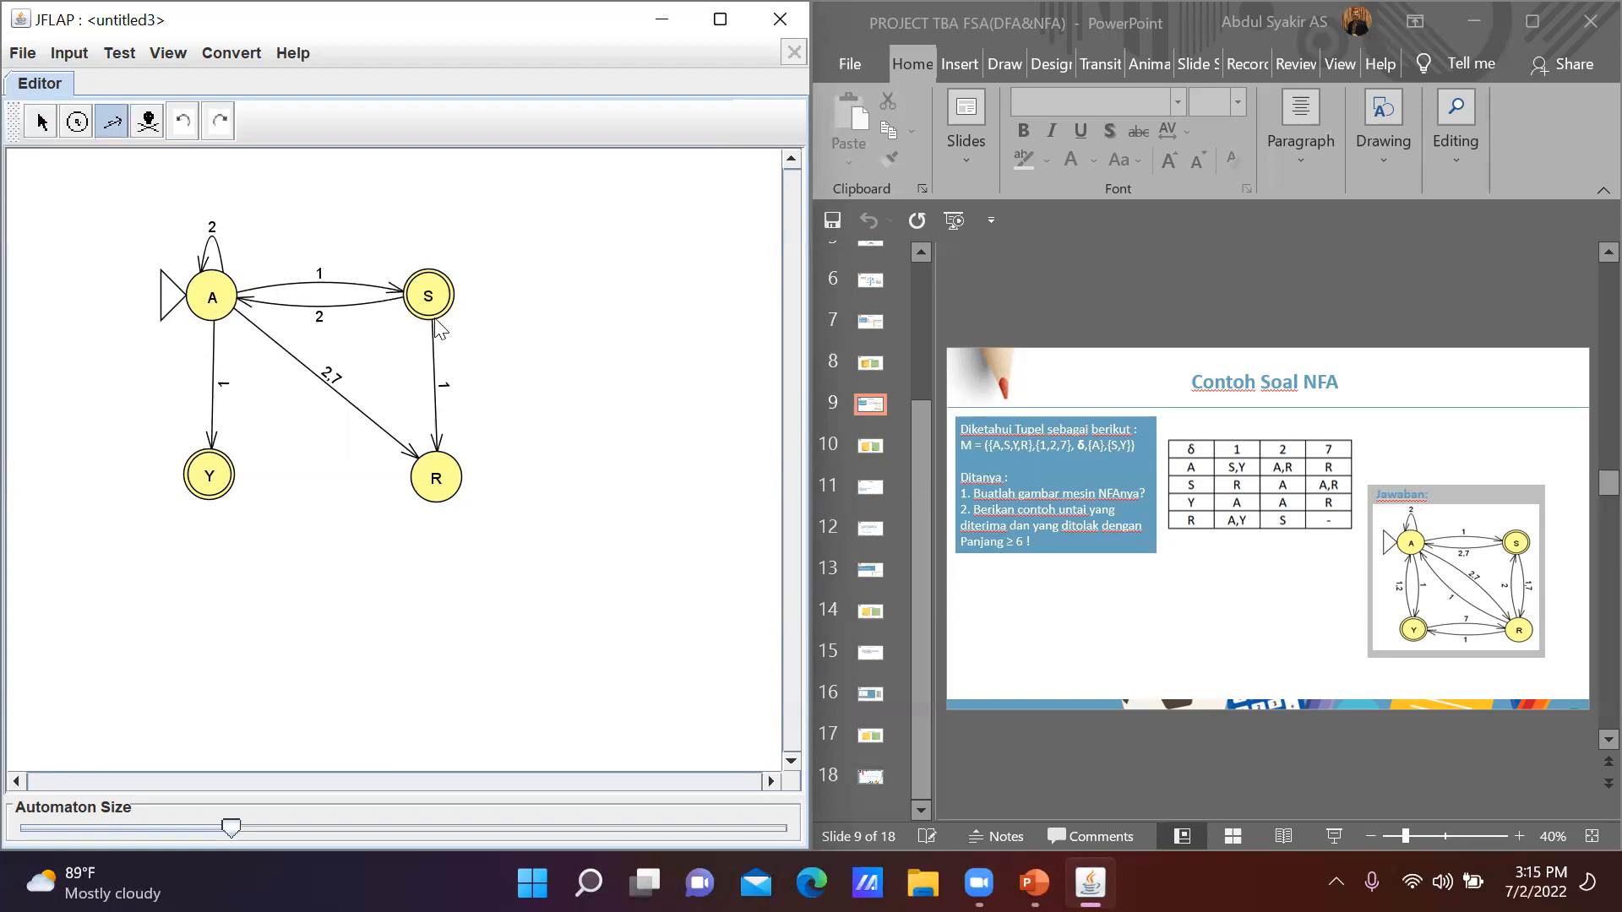
Add separate transitions labelled 7 from S to A and from S to R
{"action": "left_click_drag", "start_coordinate": [431, 302], "coordinate": [220, 321]}
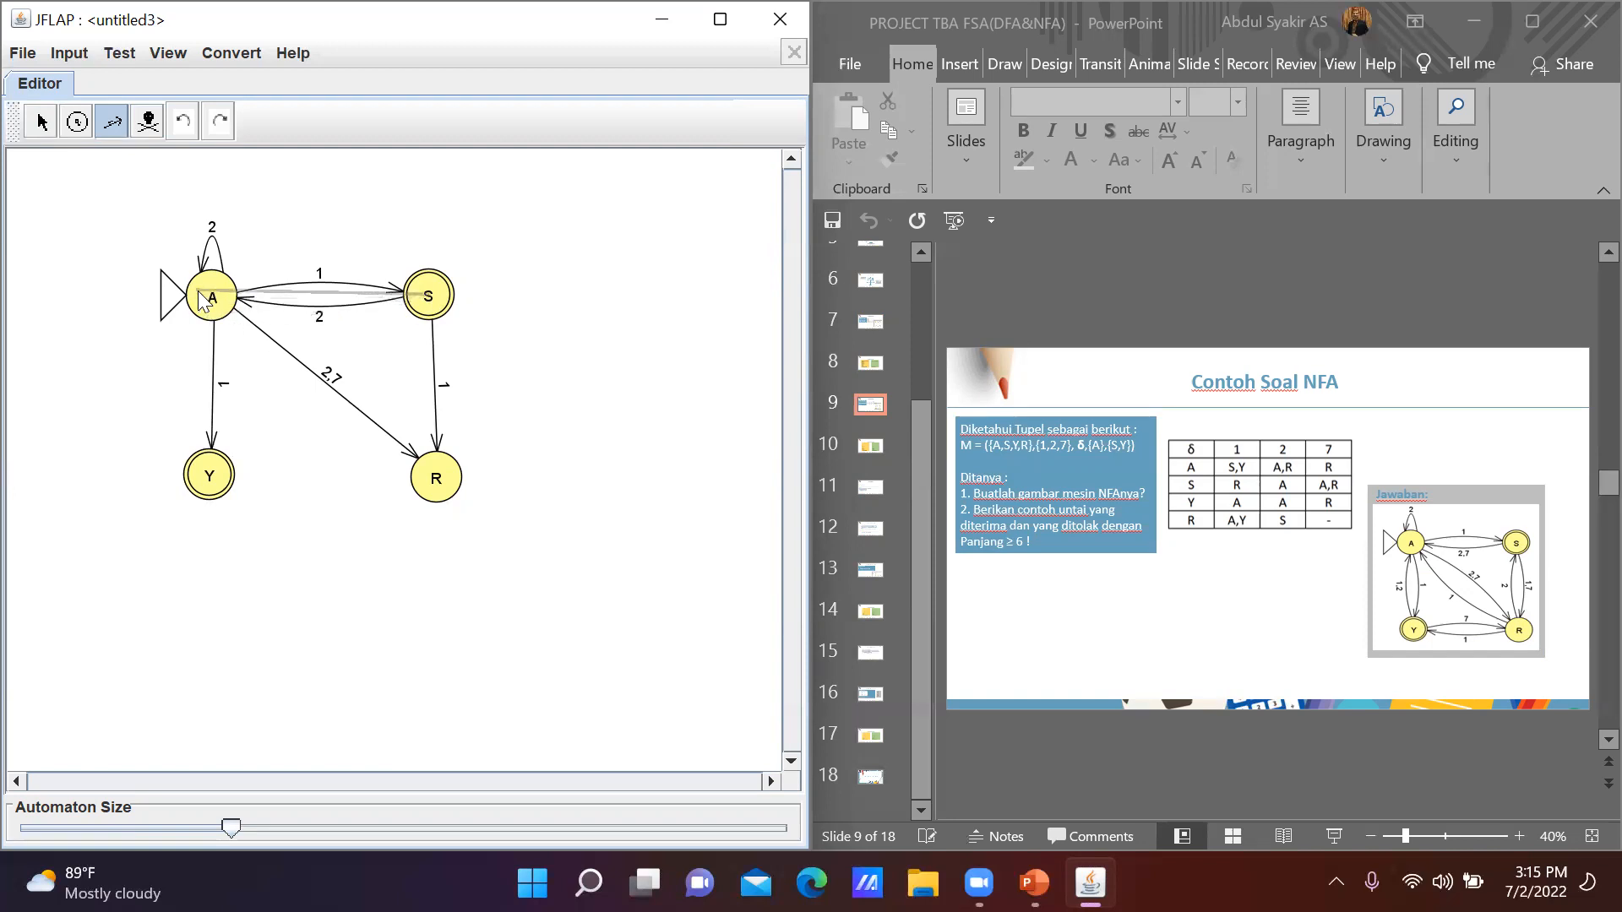
{"action": "type", "text": "7"}
{"action": "key", "text": "Return"}
{"action": "left_click_drag", "start_coordinate": [433, 312], "coordinate": [435, 472]}
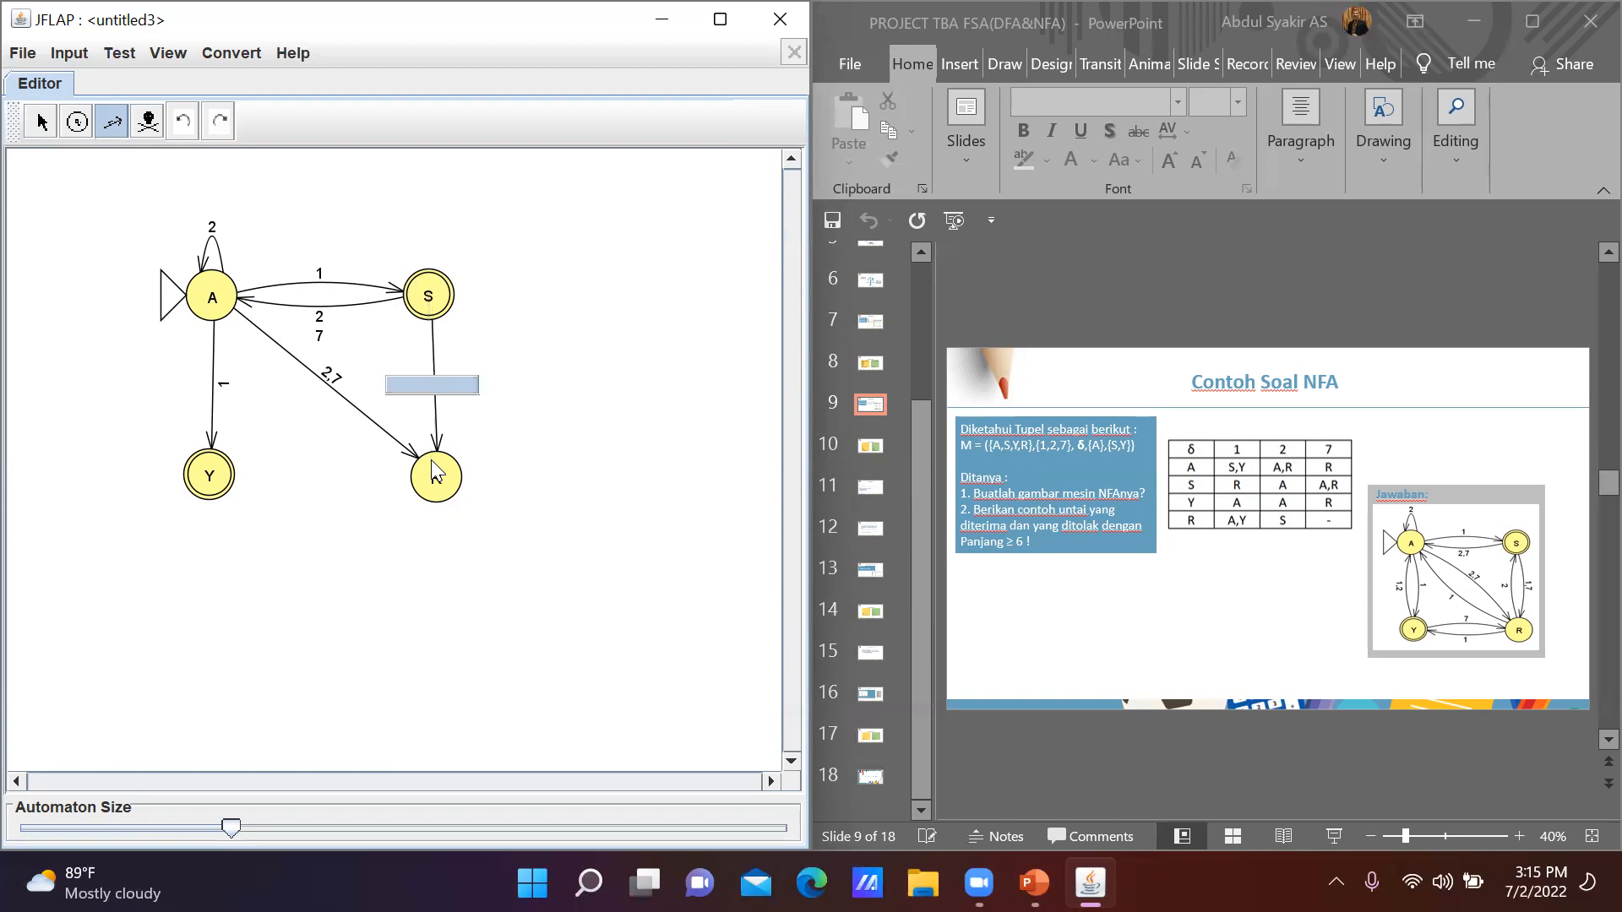
{"action": "type", "text": "7"}
{"action": "key", "text": "Return"}
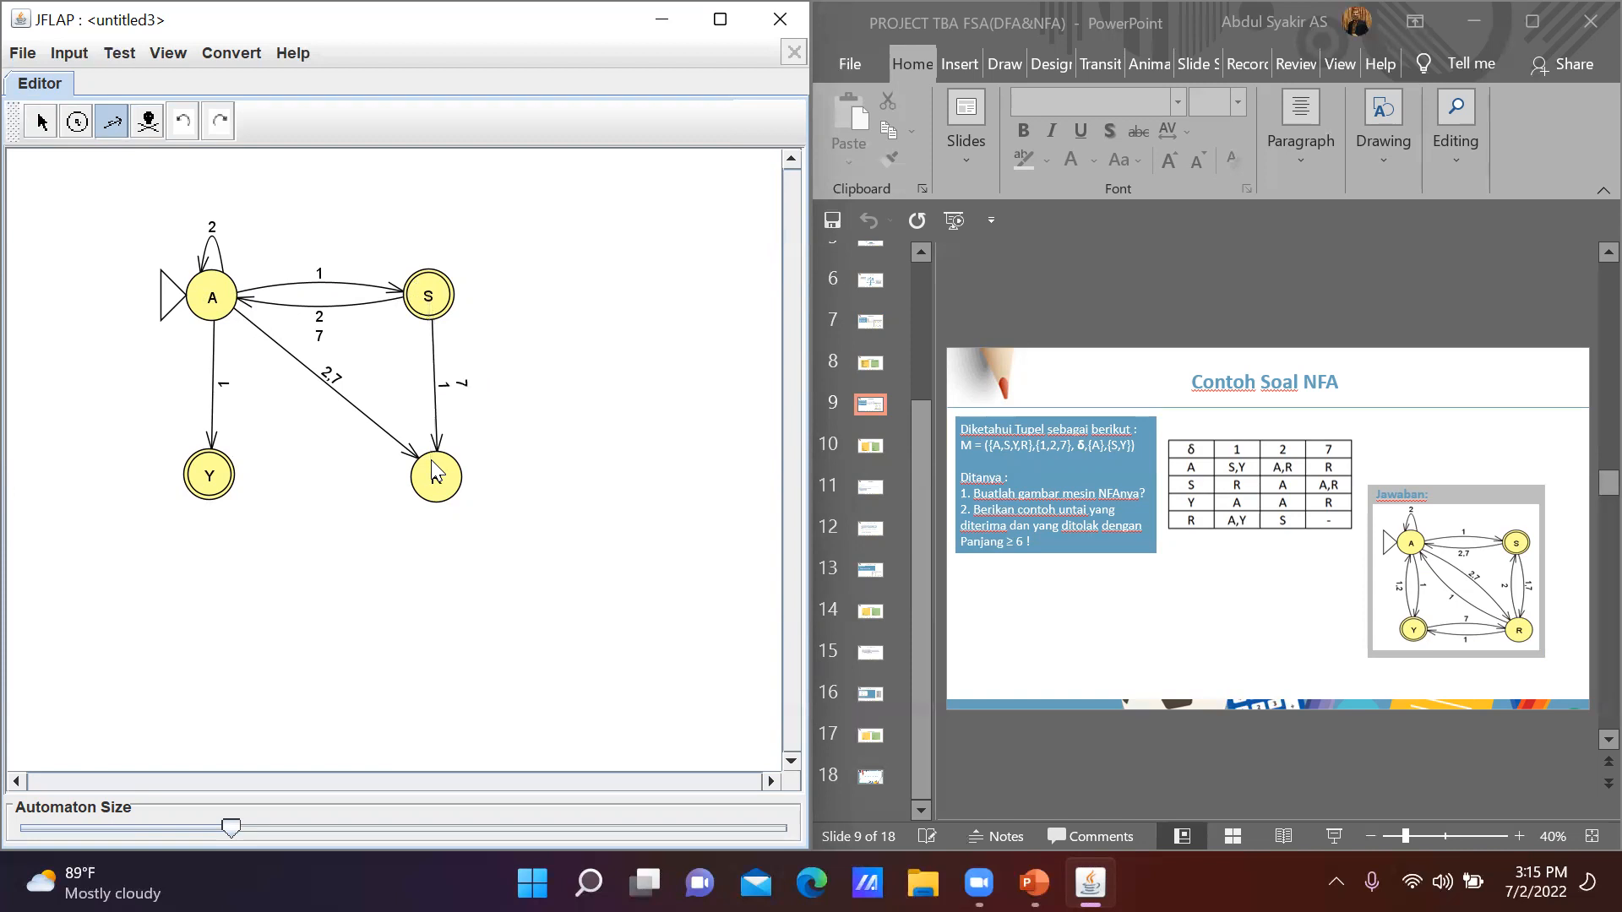
{"action": "left_click", "coordinate": [41, 122]}
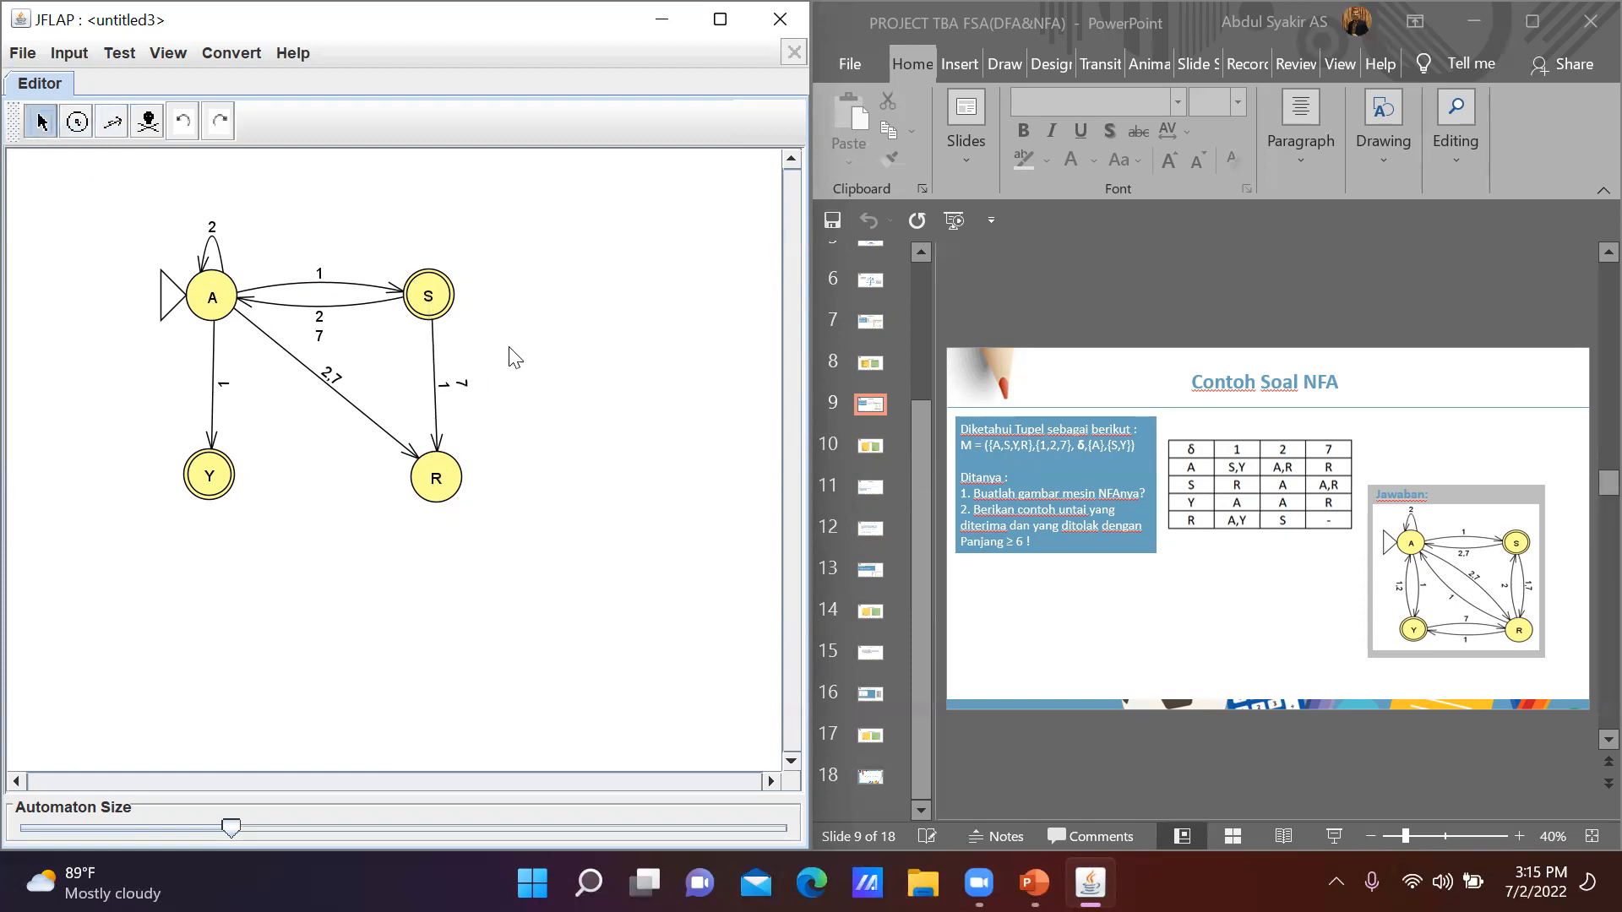
{"action": "left_click", "coordinate": [137, 125]}
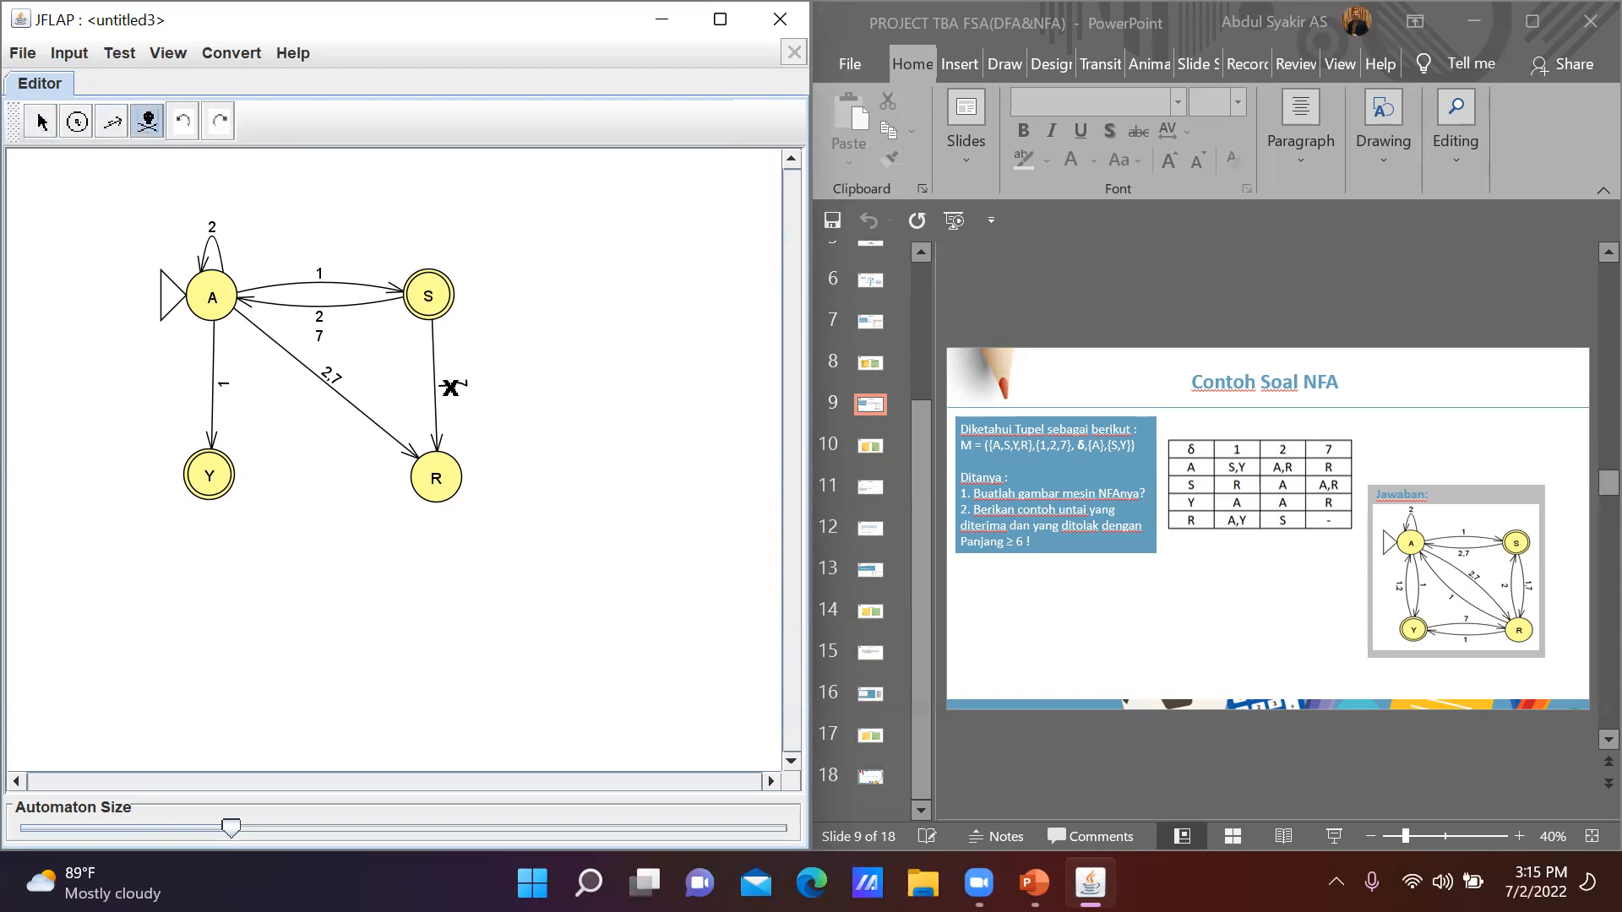
{"action": "left_click", "coordinate": [47, 128]}
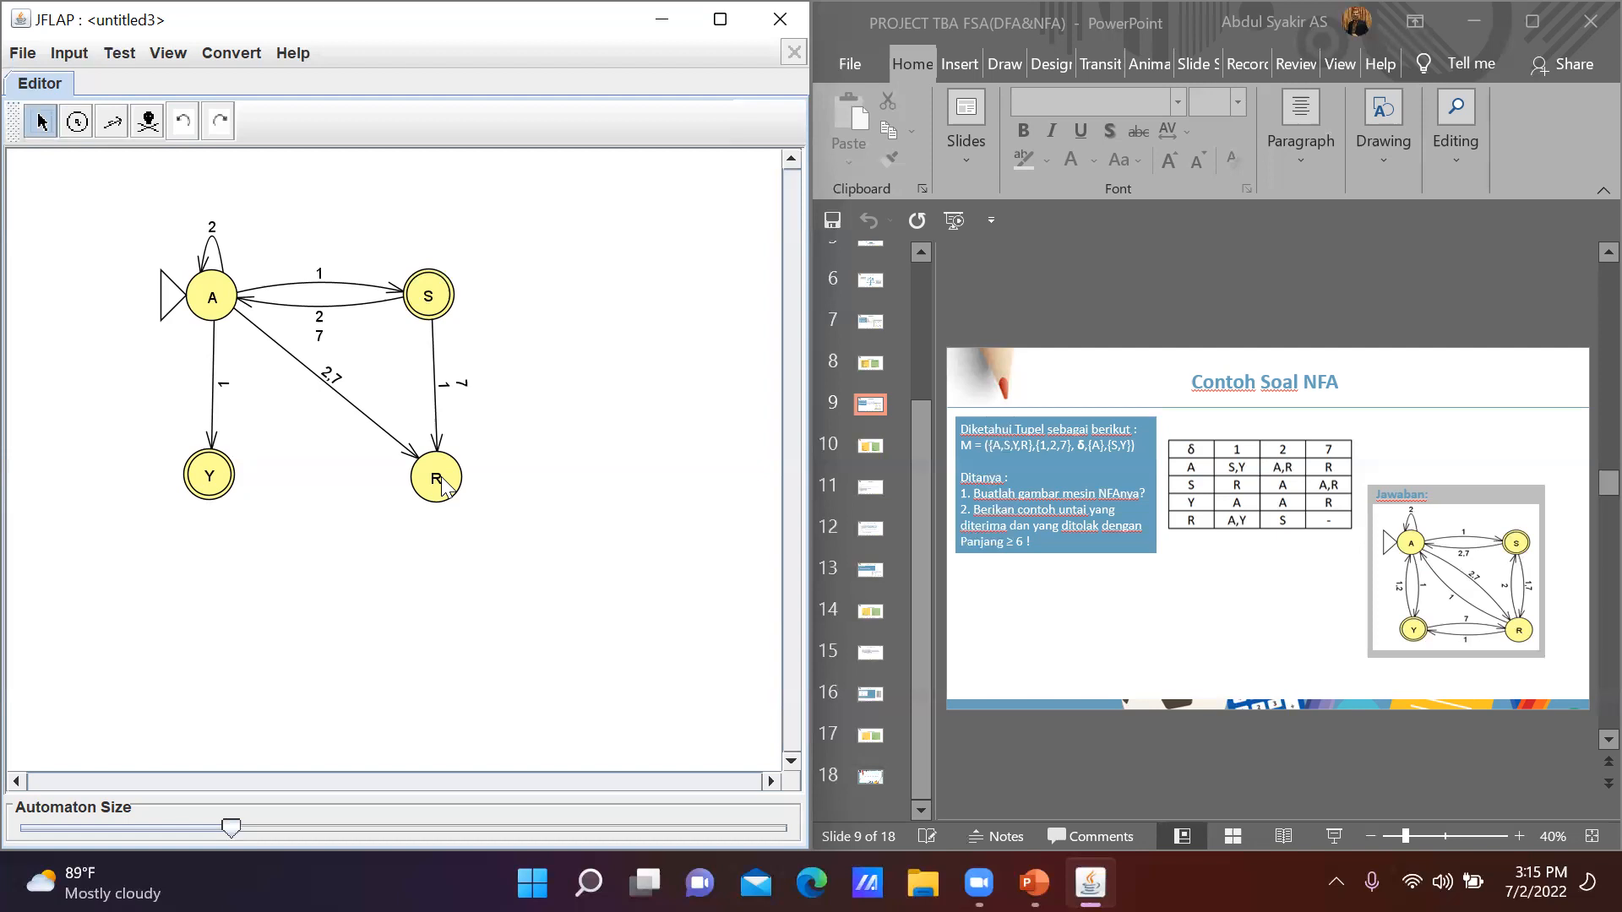
{"action": "left_click", "coordinate": [112, 122]}
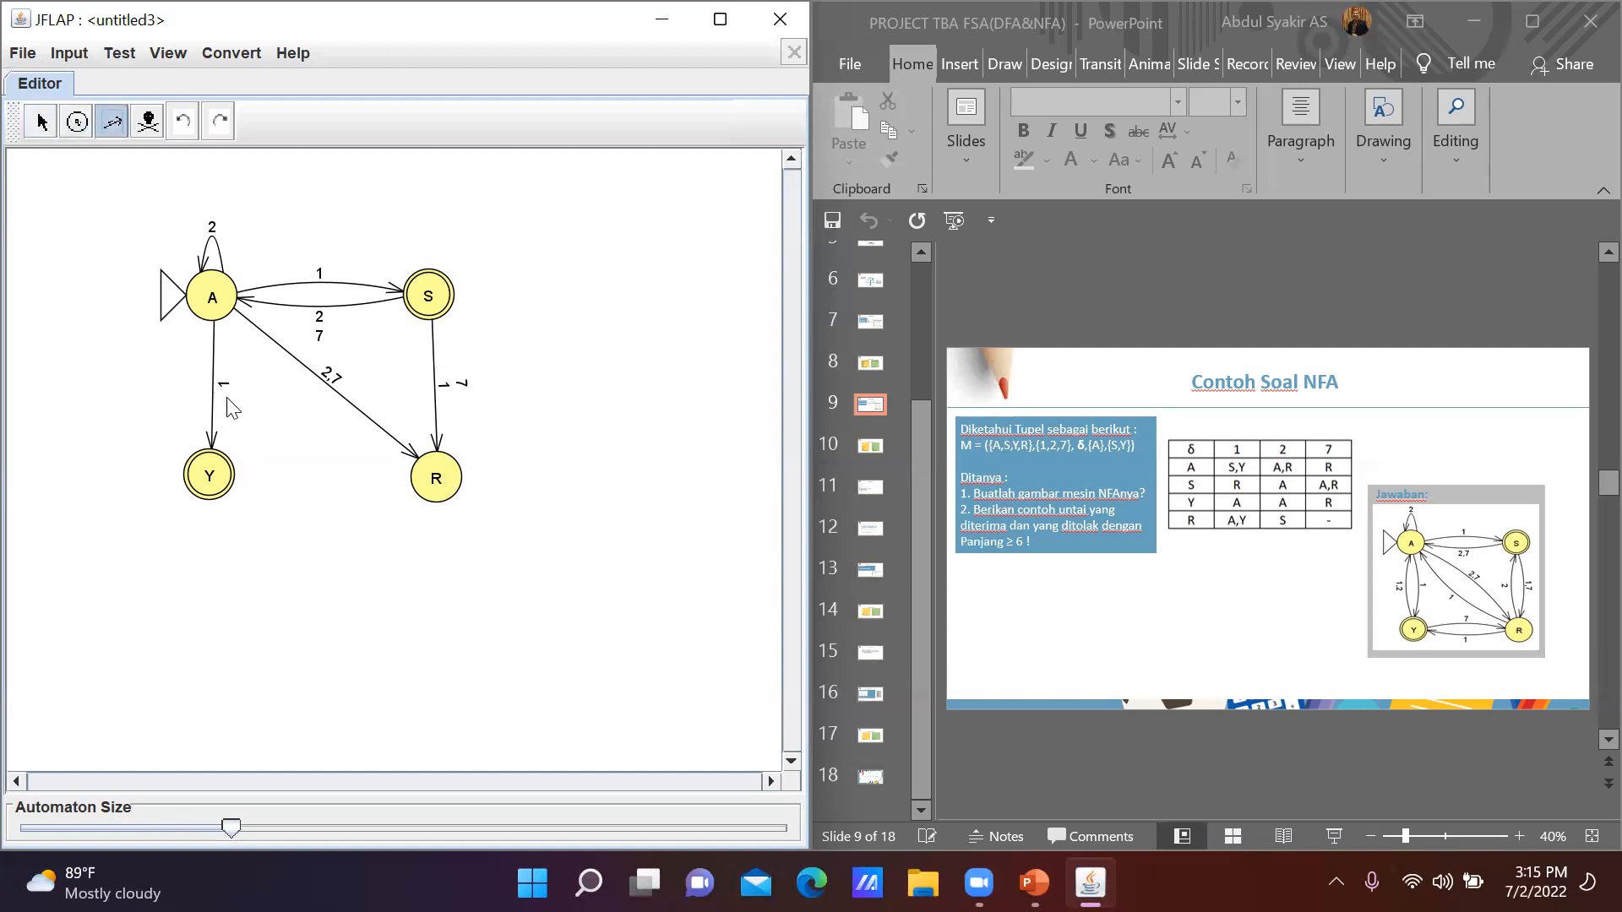
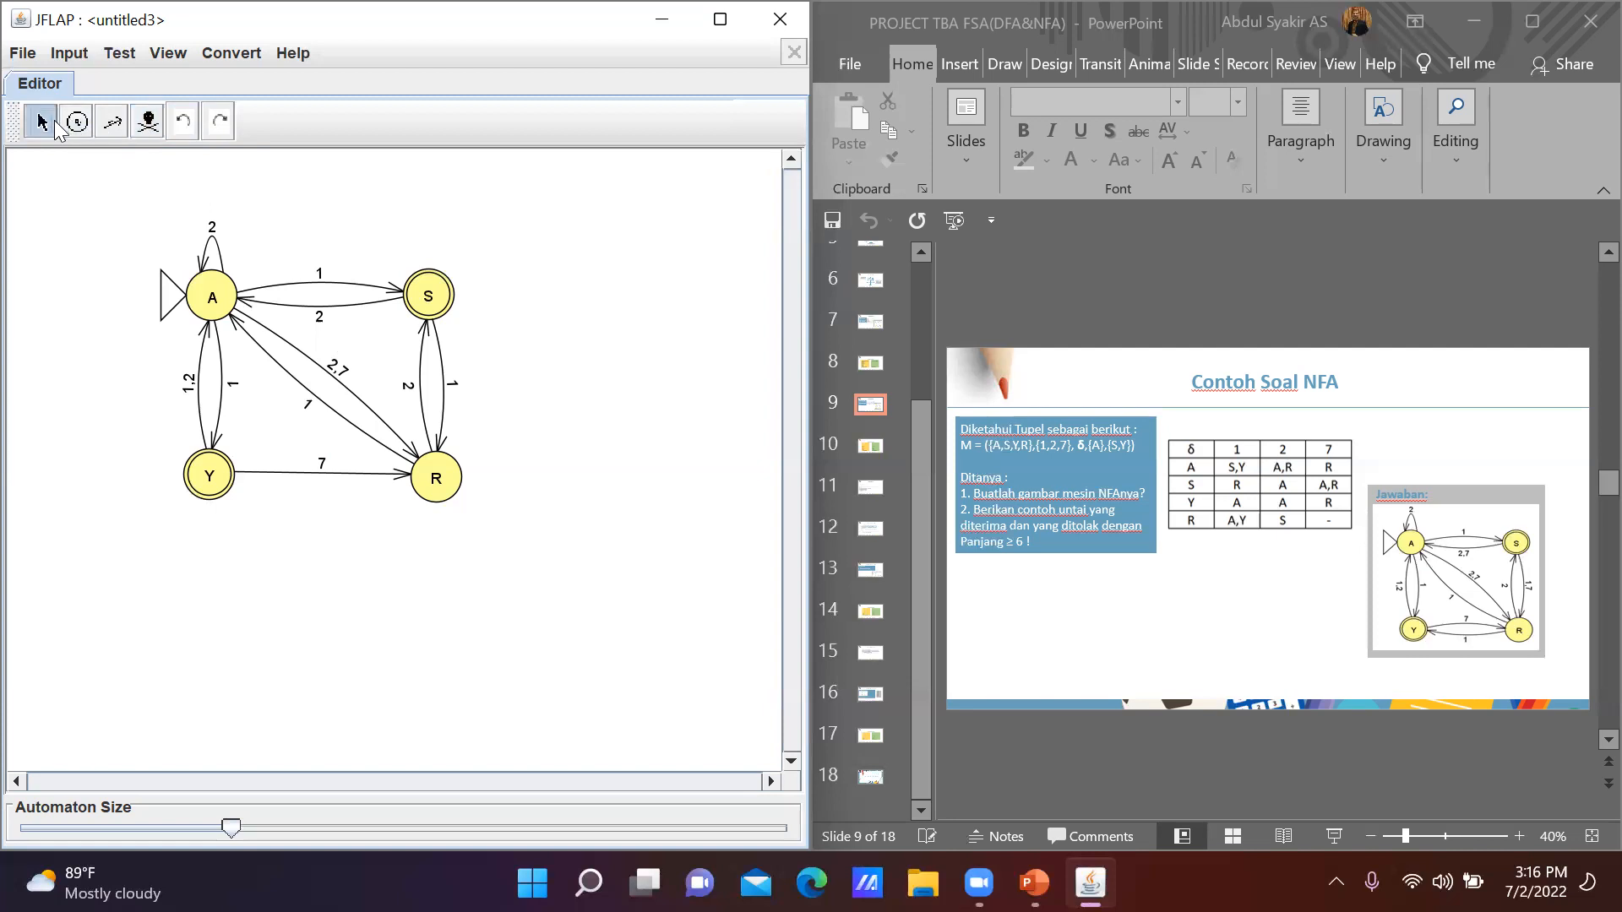
Change the label of the S-to-A transition to 2,7 and that of the S-to-R transition to 1,7
{"action": "left_click", "coordinate": [318, 312]}
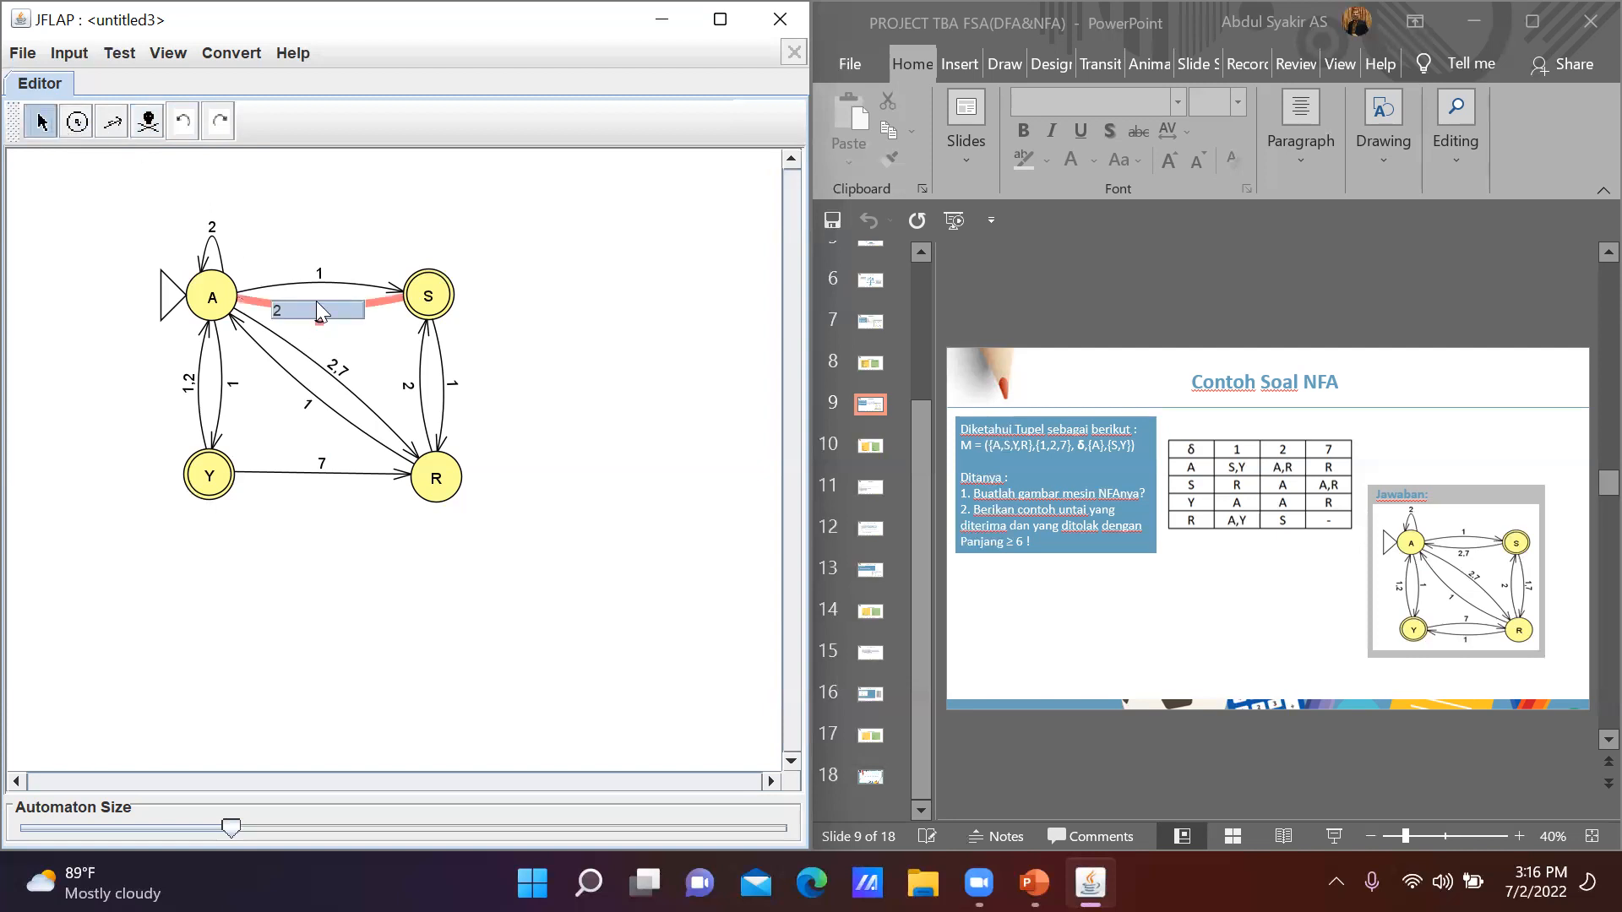
{"action": "left_click", "coordinate": [287, 310]}
{"action": "type", "text": ",7"}
{"action": "key", "text": "Return"}
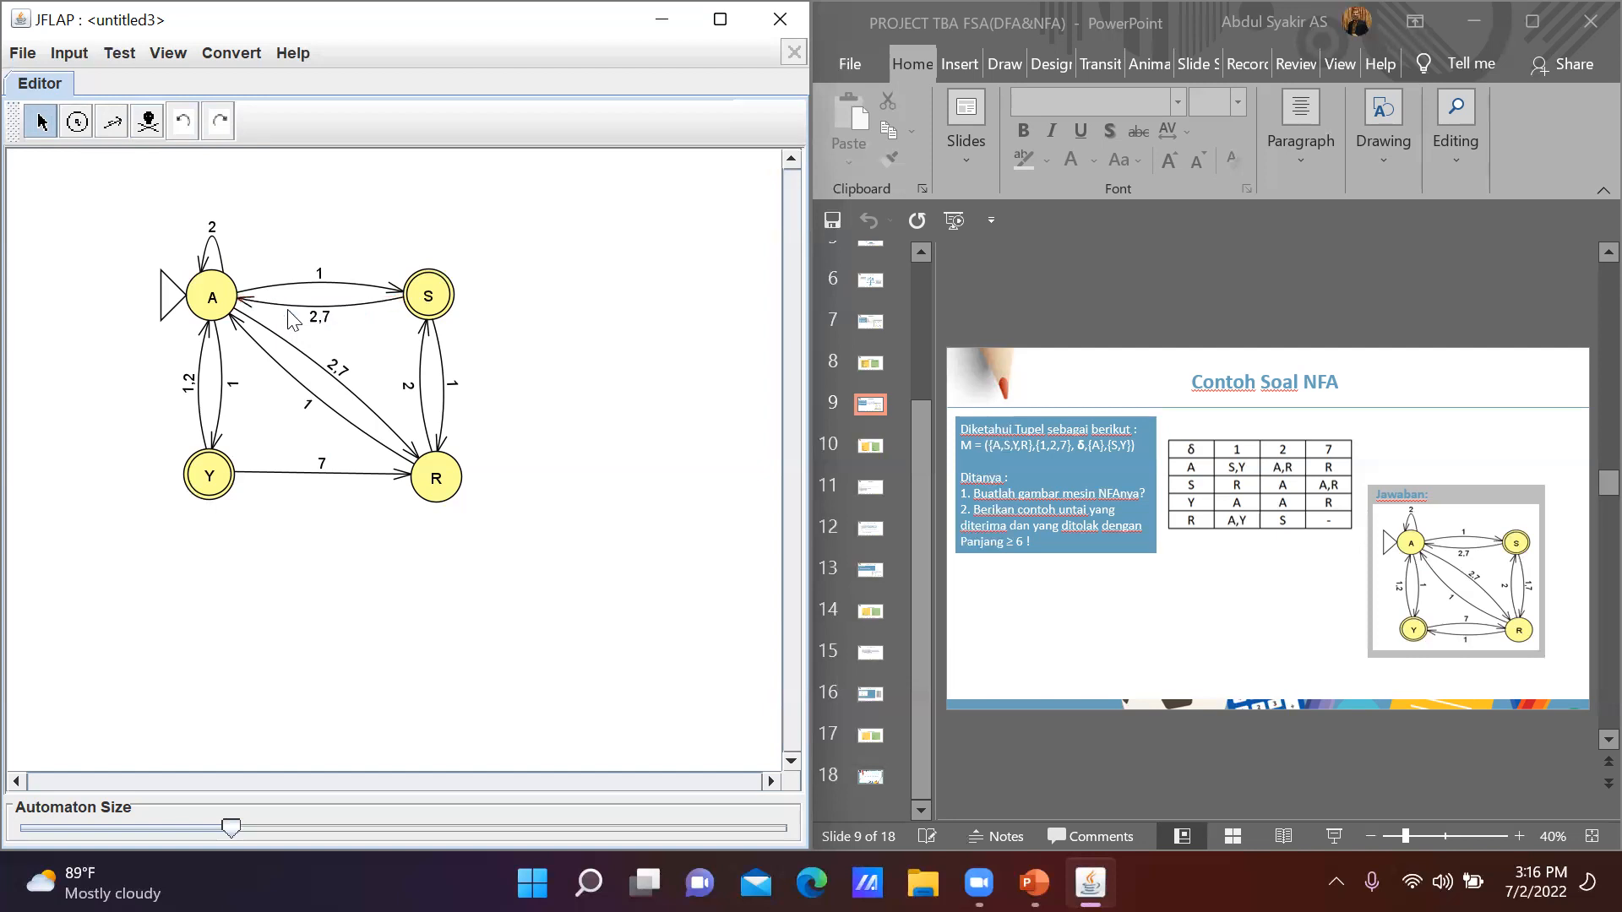
{"action": "left_click", "coordinate": [453, 383]}
{"action": "type", "text": ",7"}
Show the NFA strings on slide 10 and test the input string 2222172 with Multiple Run
{"action": "scroll", "coordinate": [1311, 578], "scroll_direction": "down", "scroll_amount": 1}
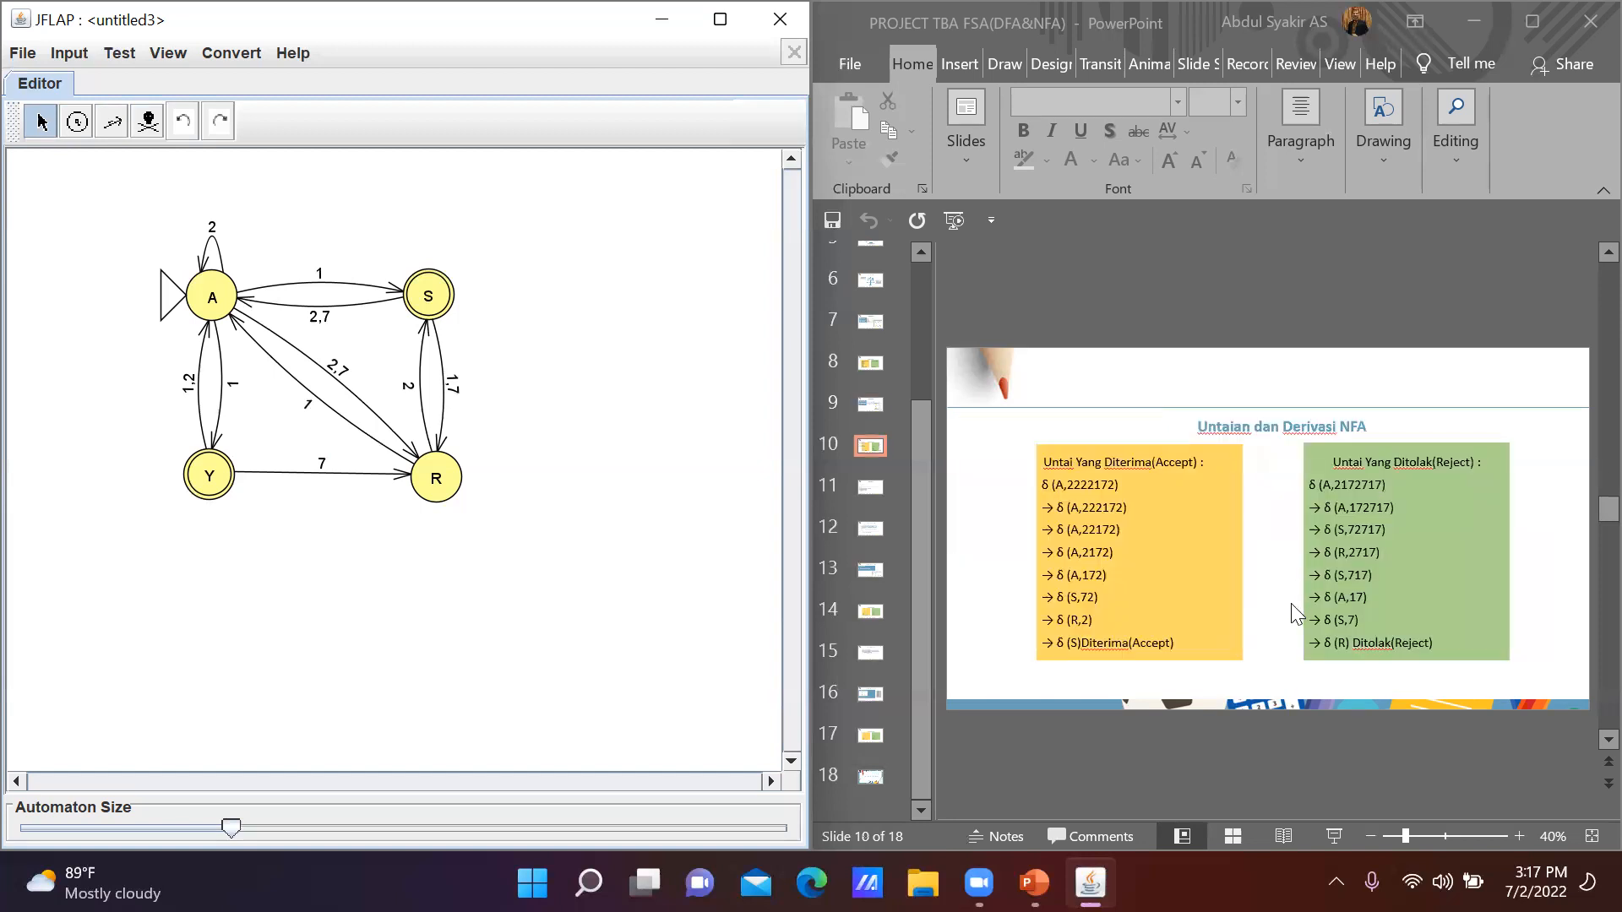
{"action": "left_click", "coordinate": [80, 51]}
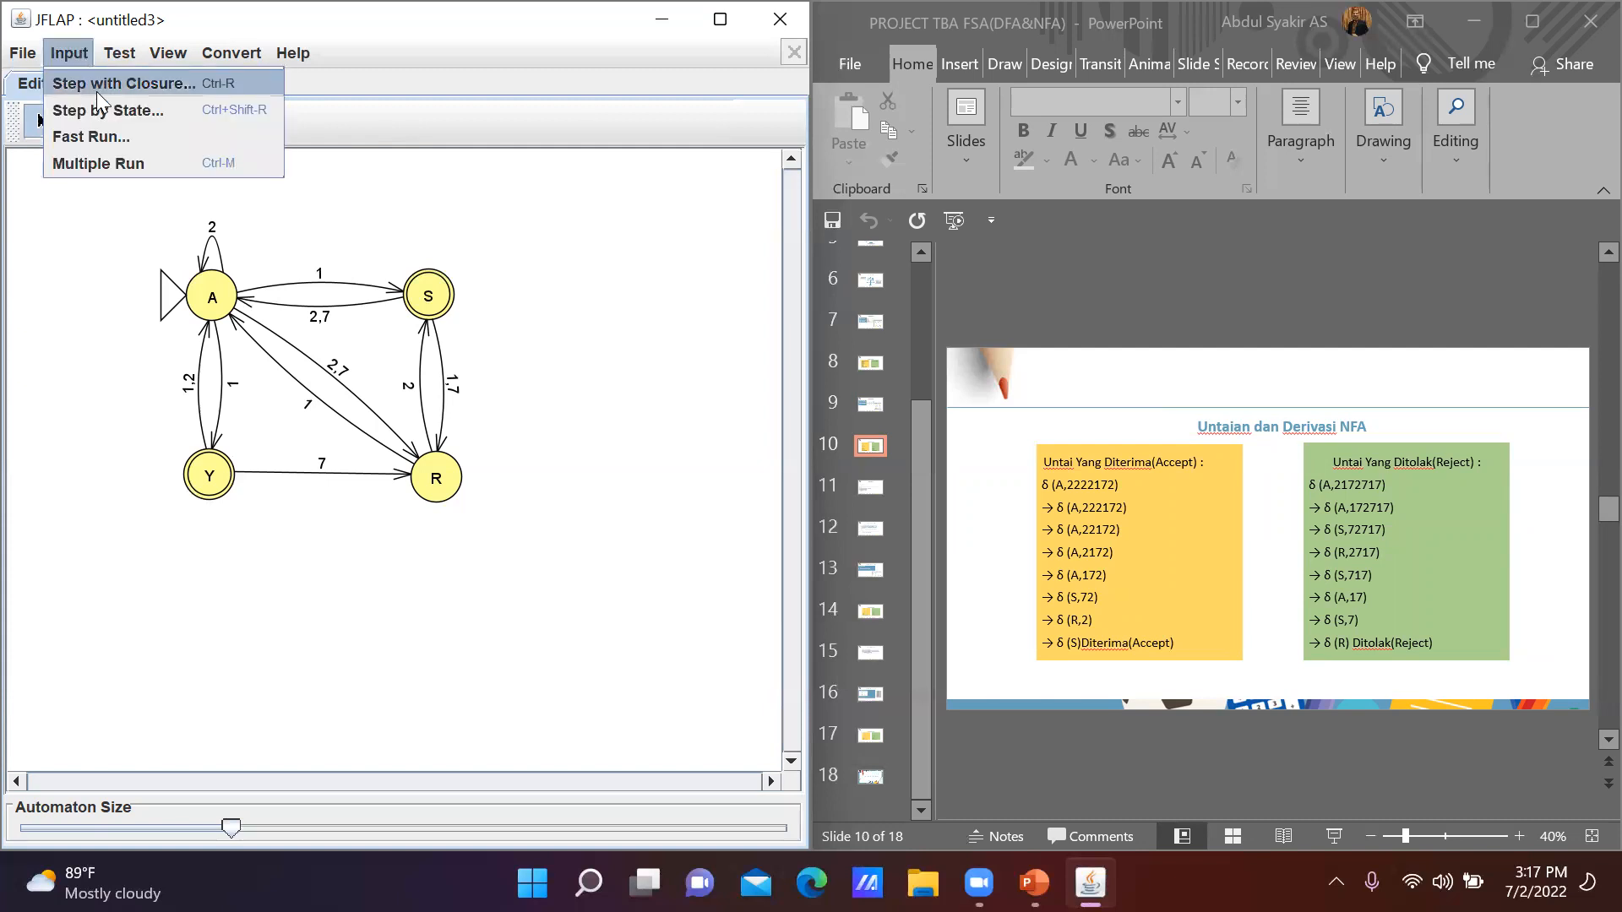
{"action": "left_click", "coordinate": [113, 163]}
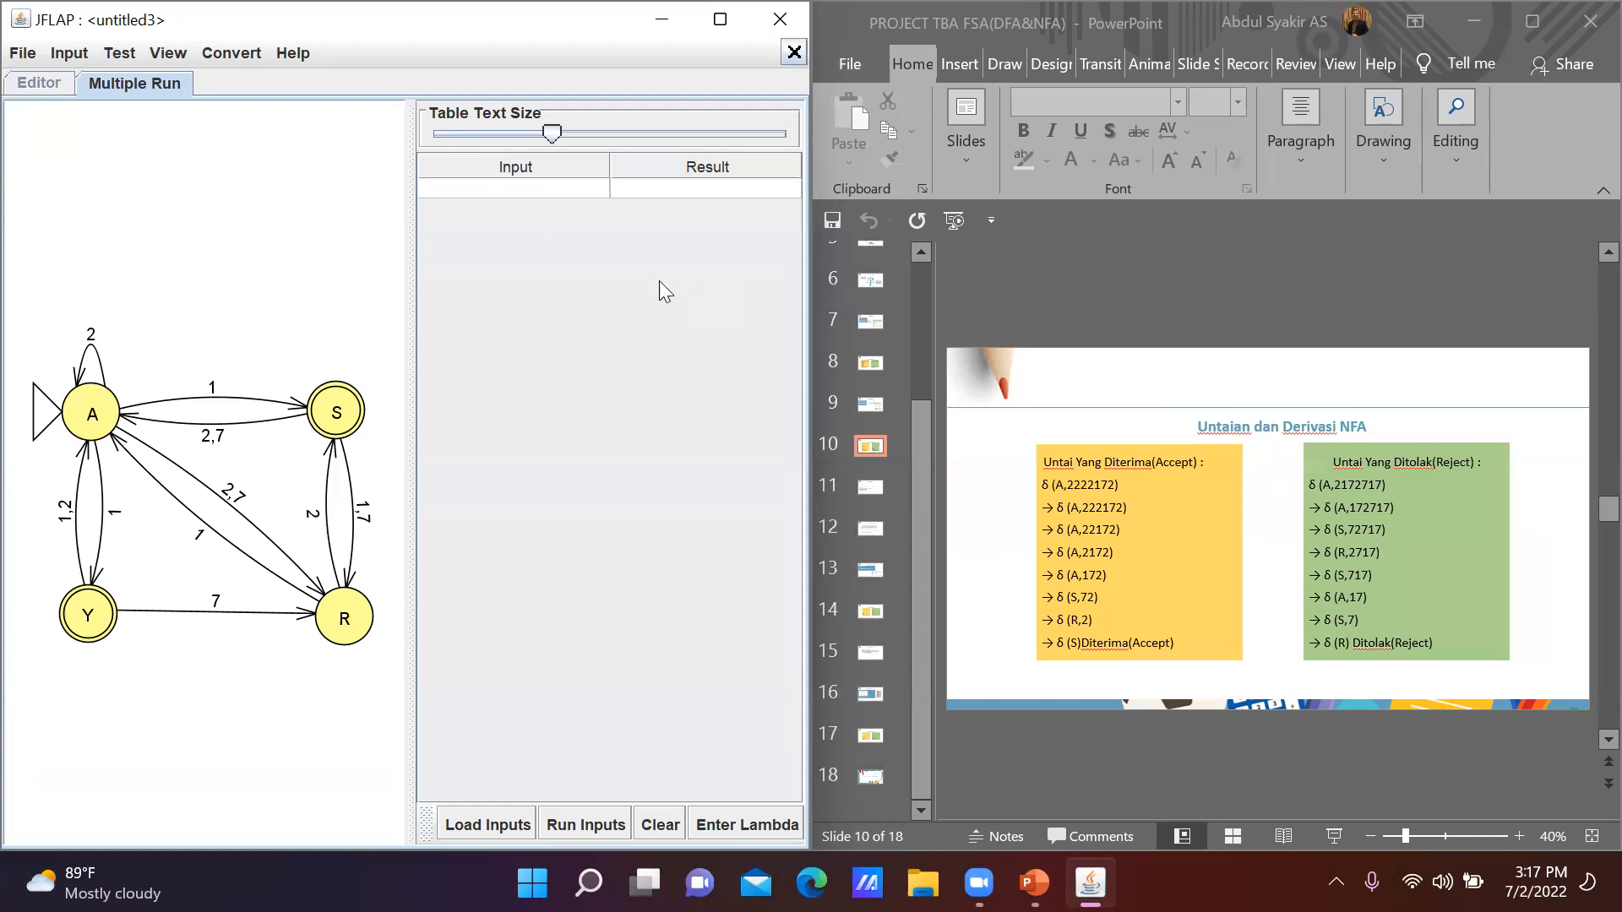
{"action": "left_click", "coordinate": [1532, 861]}
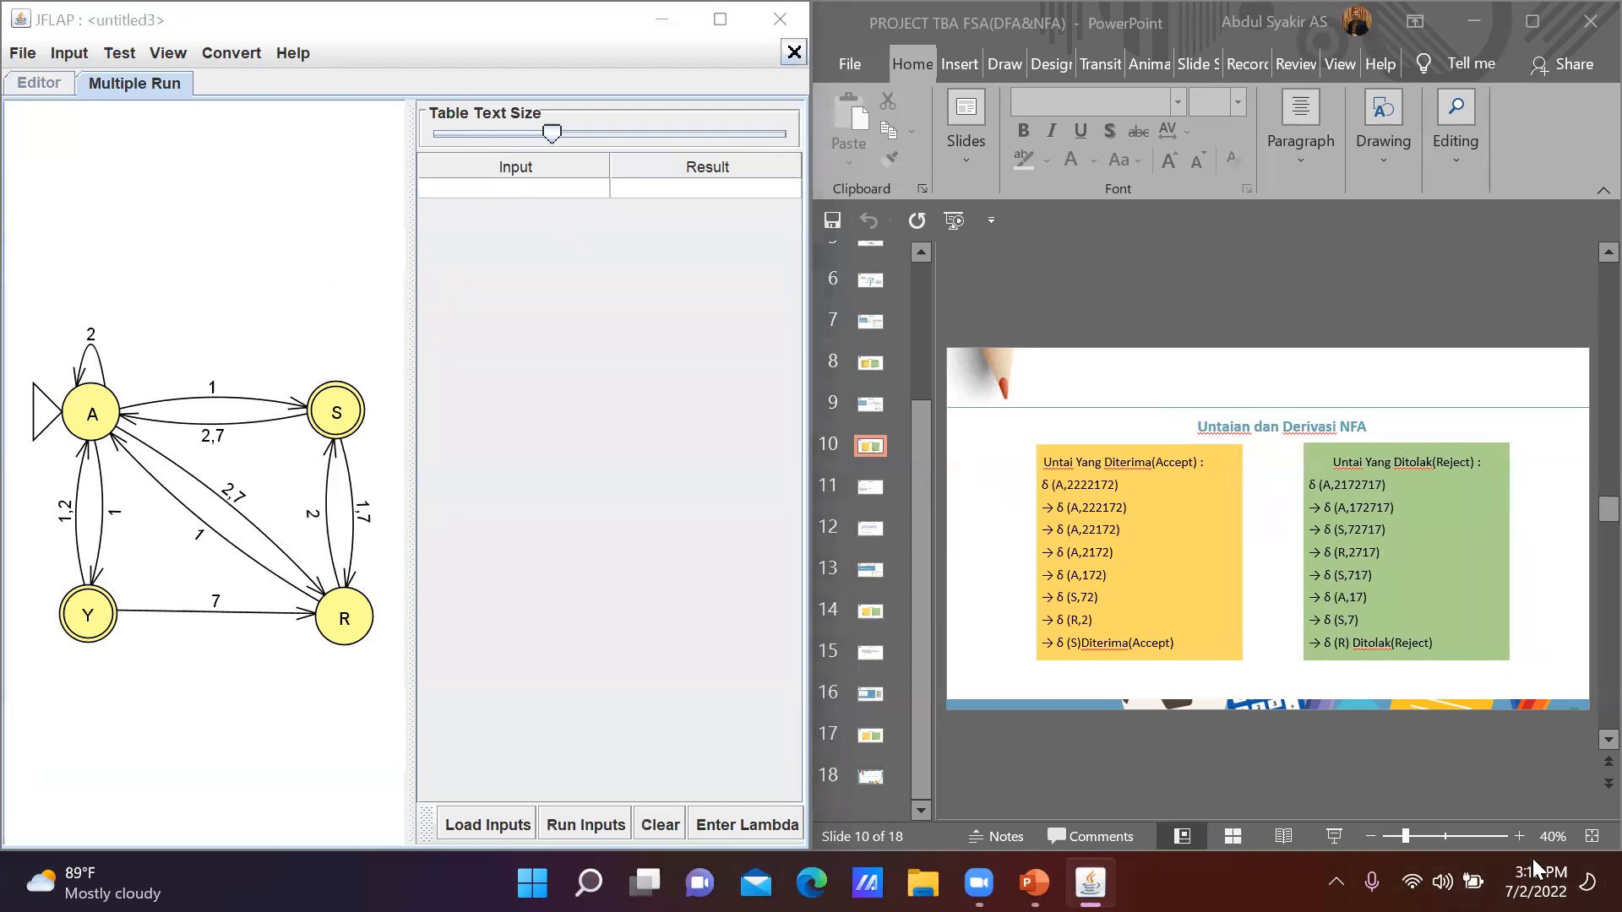
{"action": "left_click", "coordinate": [574, 188]}
{"action": "type", "text": "22"}
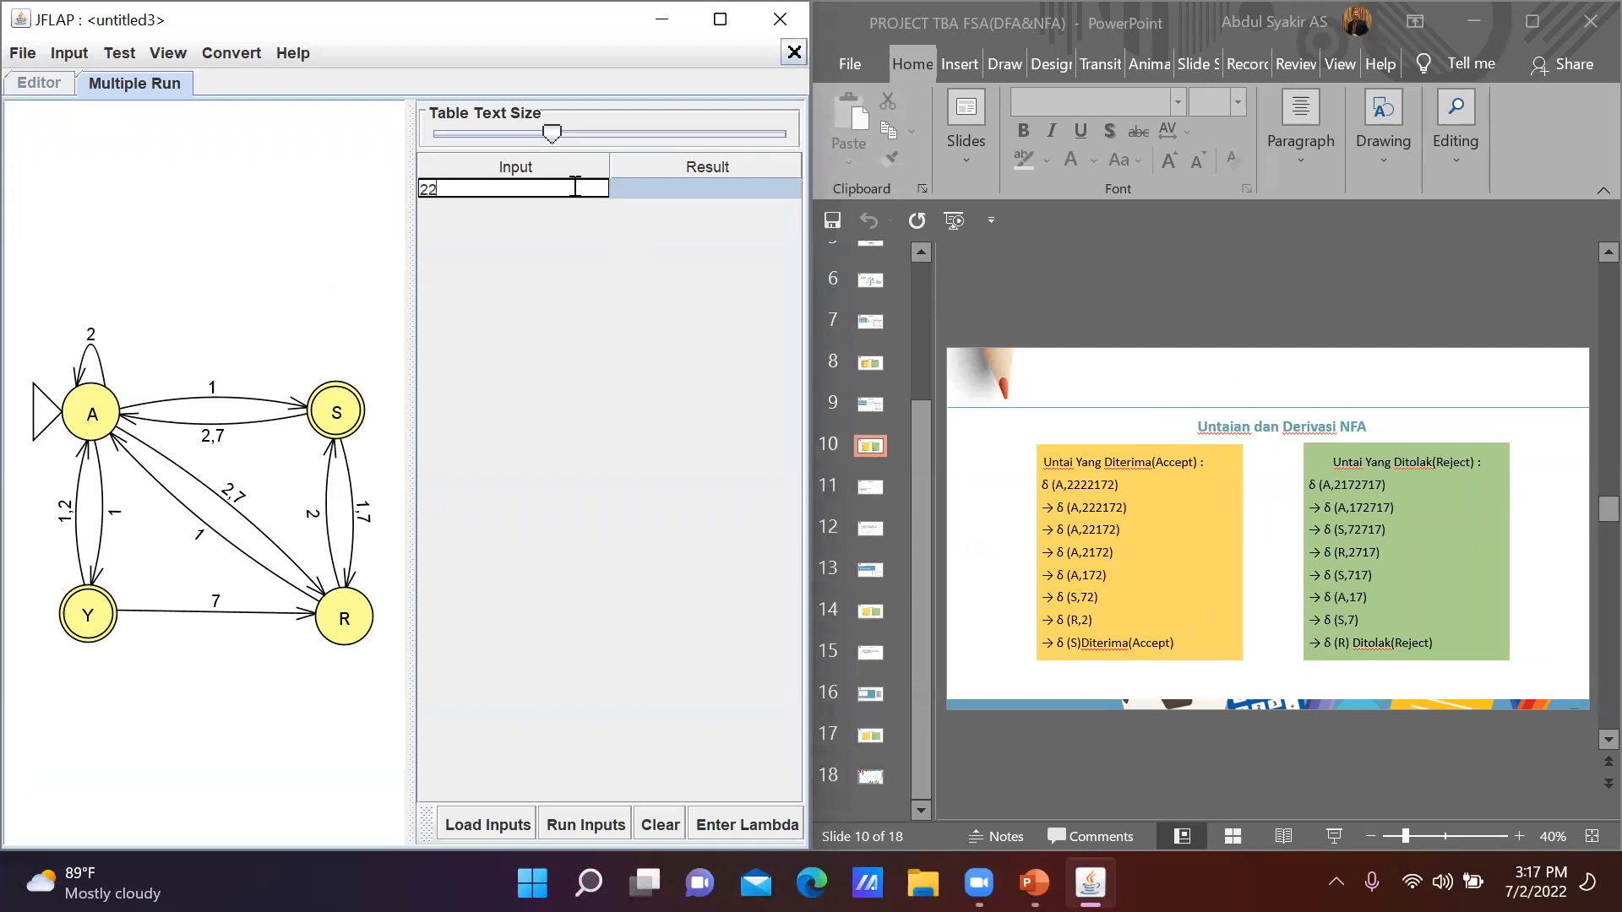
{"action": "type", "text": "22172"}
{"action": "left_click", "coordinate": [607, 819]}
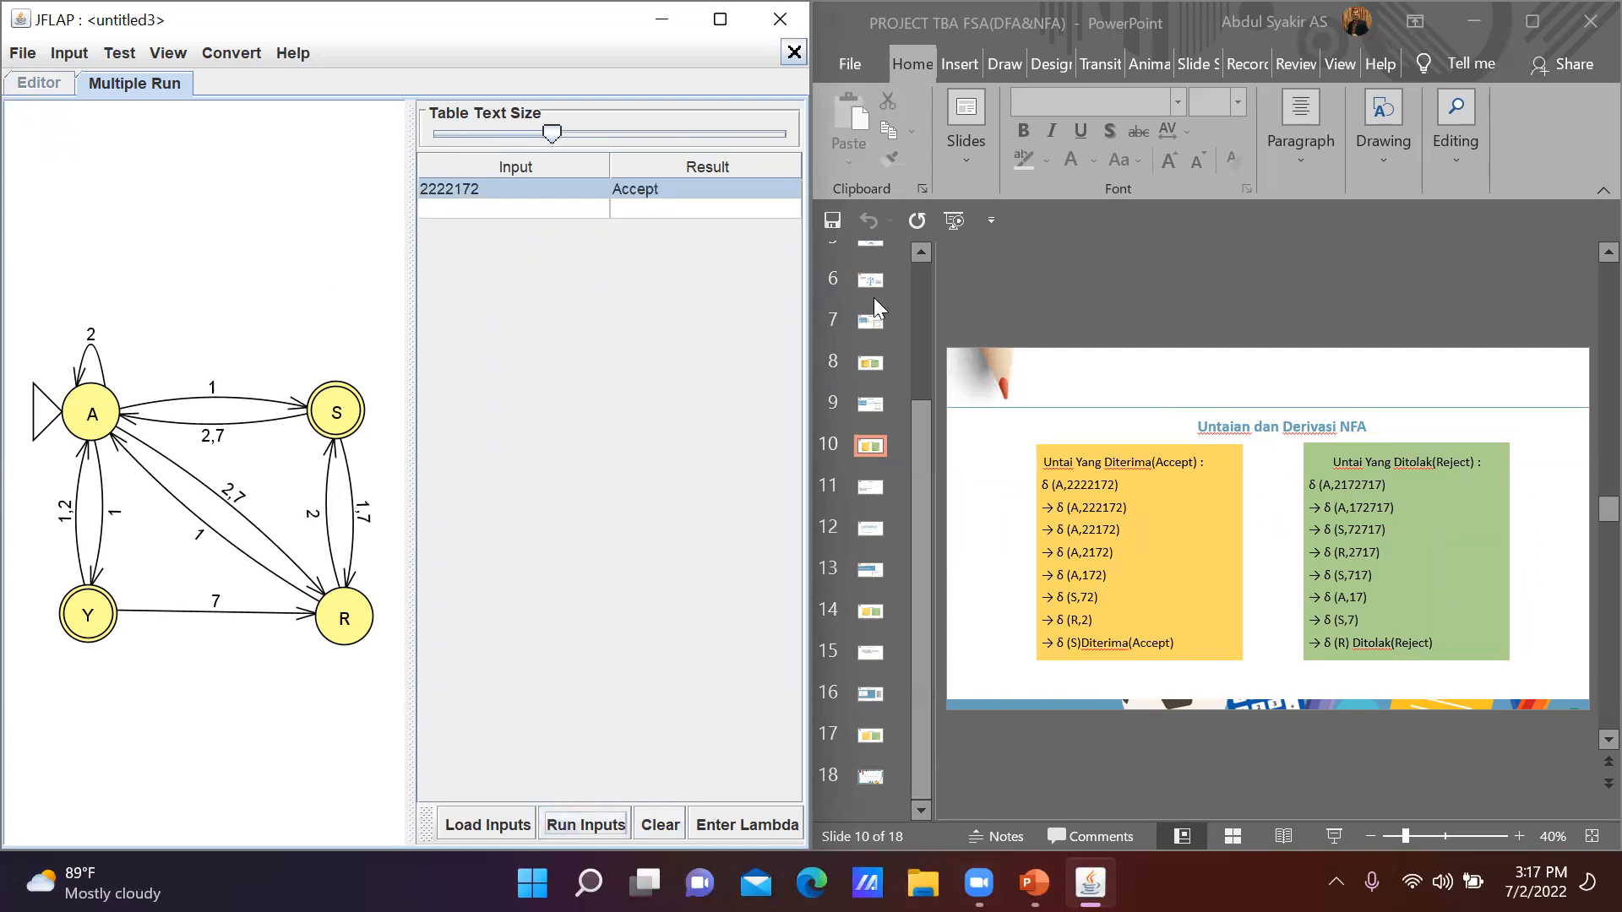
Test the second input string 2172717 on the NFA and close the multiple run view
{"action": "double_click", "coordinate": [583, 208]}
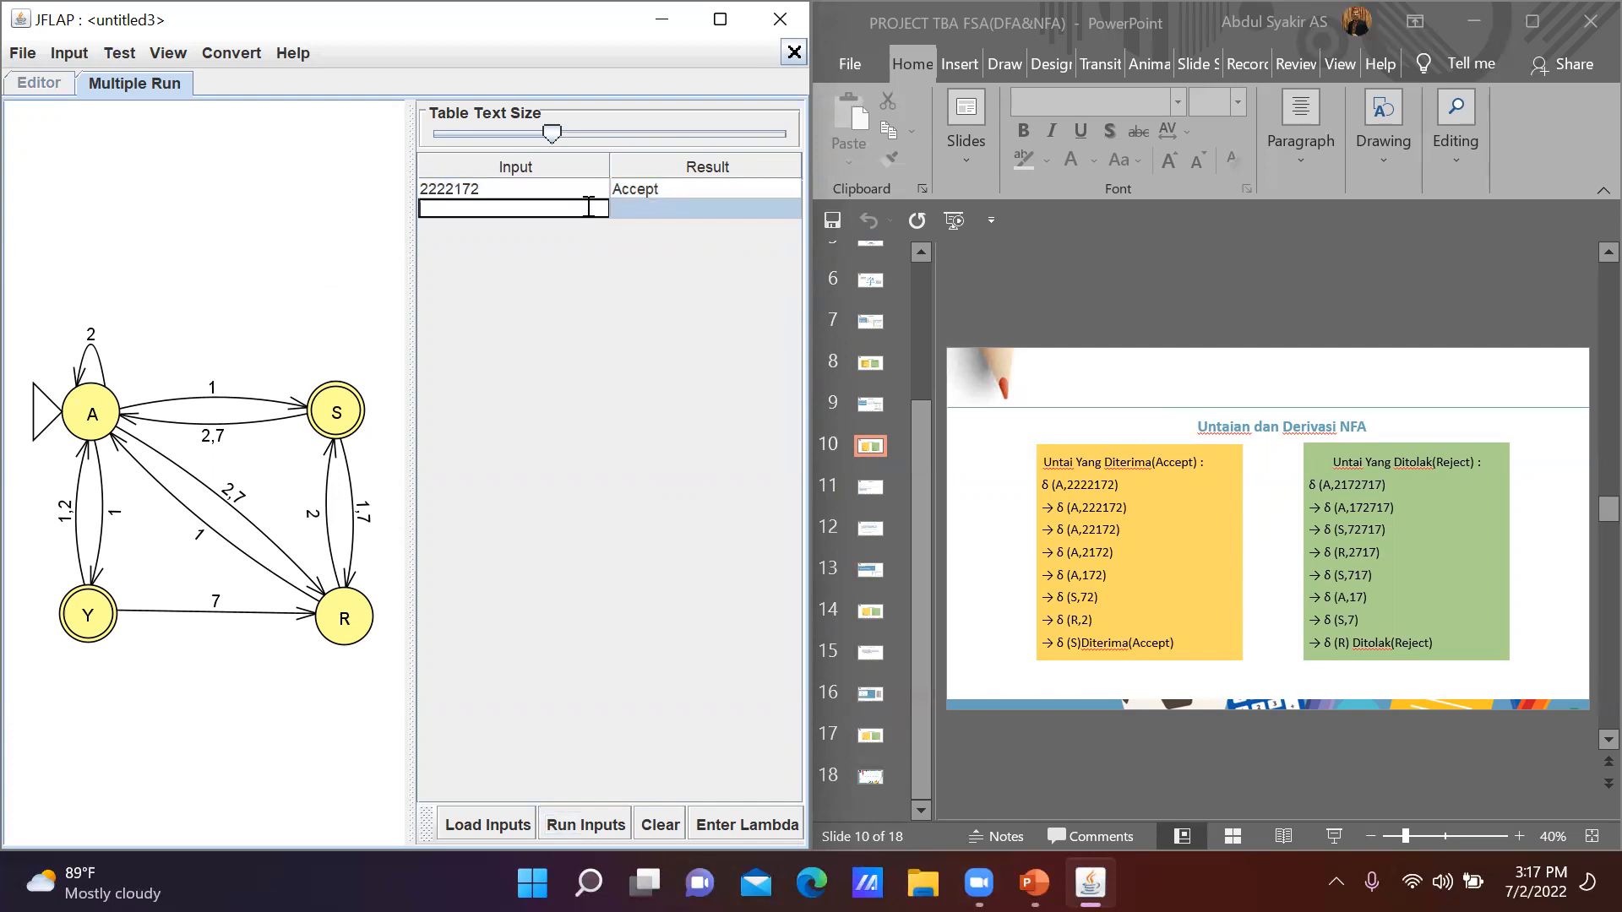
{"action": "type", "text": "2172717"}
{"action": "left_click", "coordinate": [586, 823]}
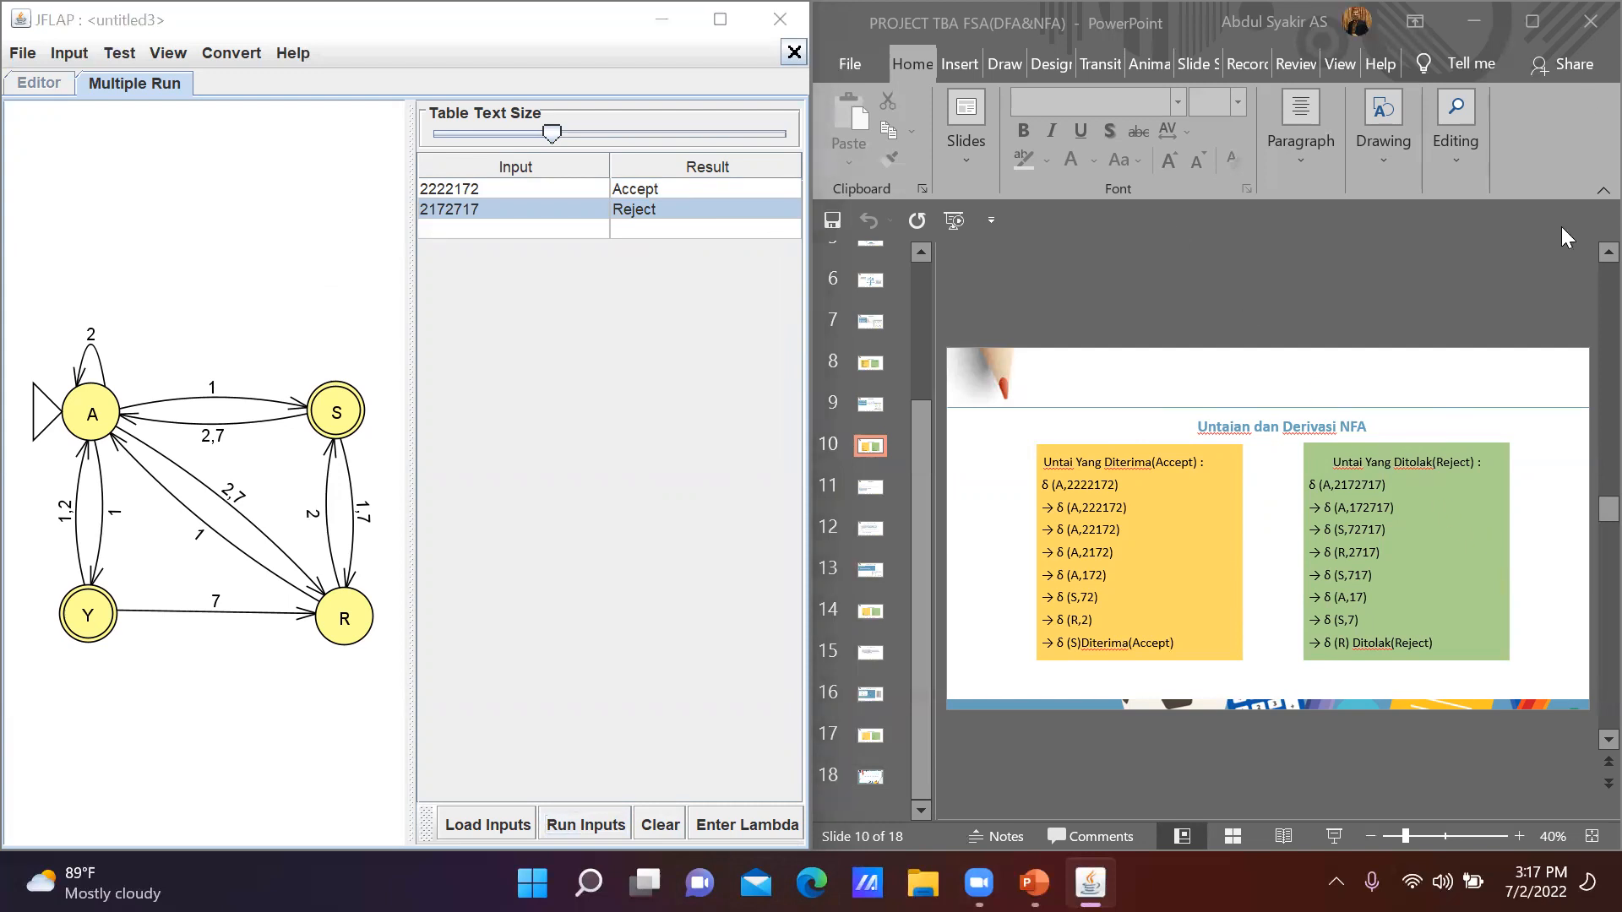
{"action": "left_click", "coordinate": [794, 51]}
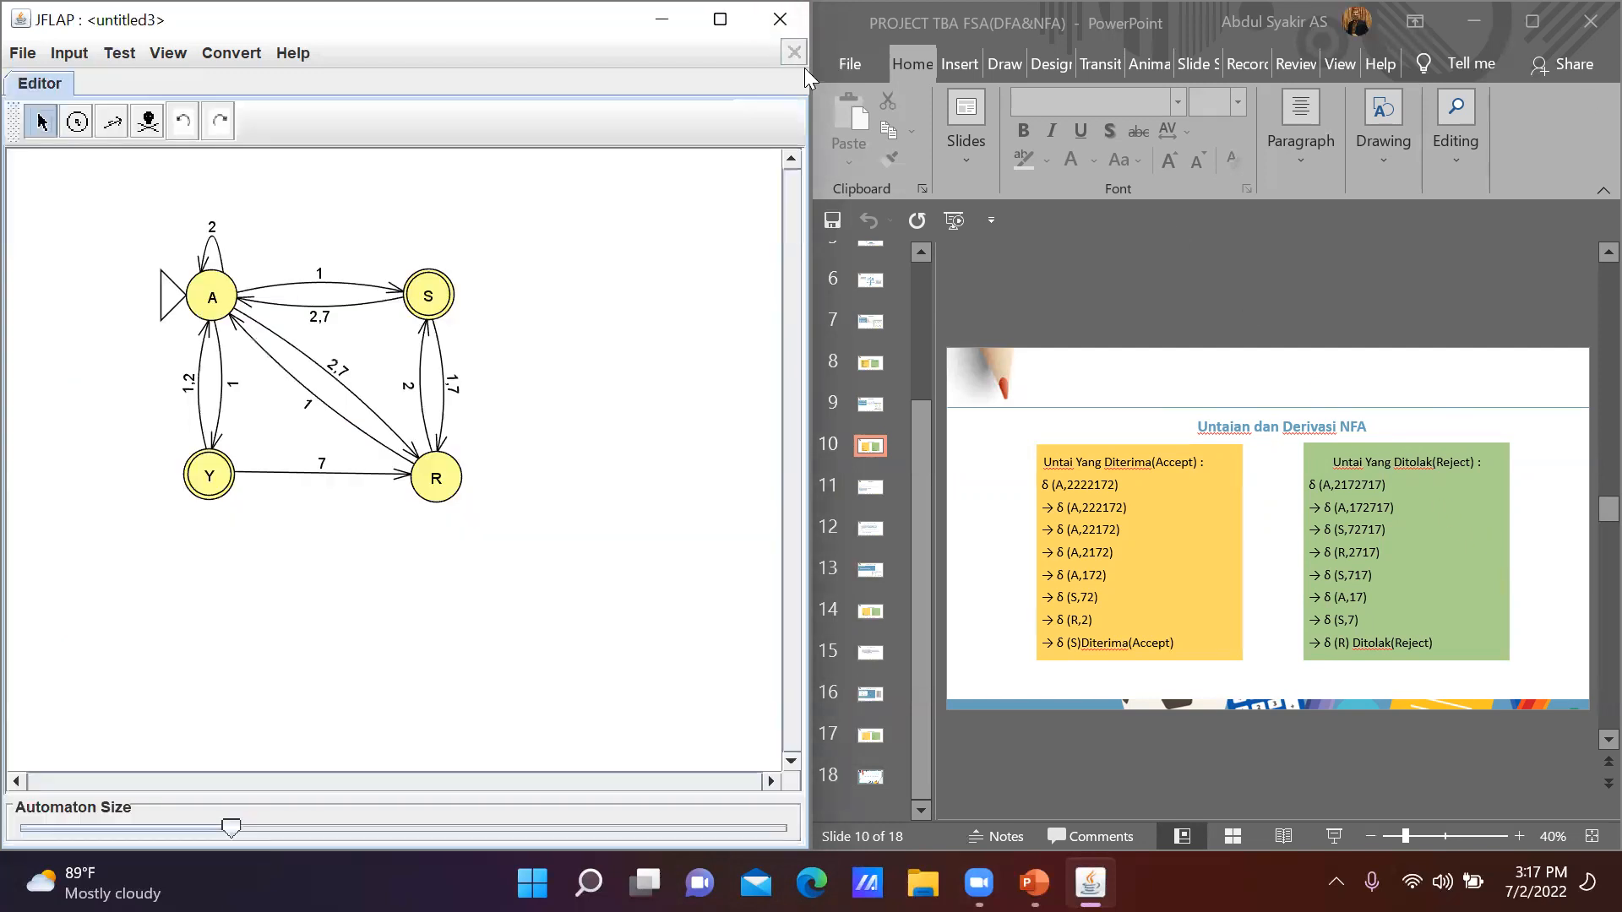
Switch to PowerPoint and advance to slide 13, the grammar-to-FSA example
{"action": "left_click", "coordinate": [1596, 247]}
{"action": "scroll", "coordinate": [1378, 420], "scroll_direction": "down", "scroll_amount": 2}
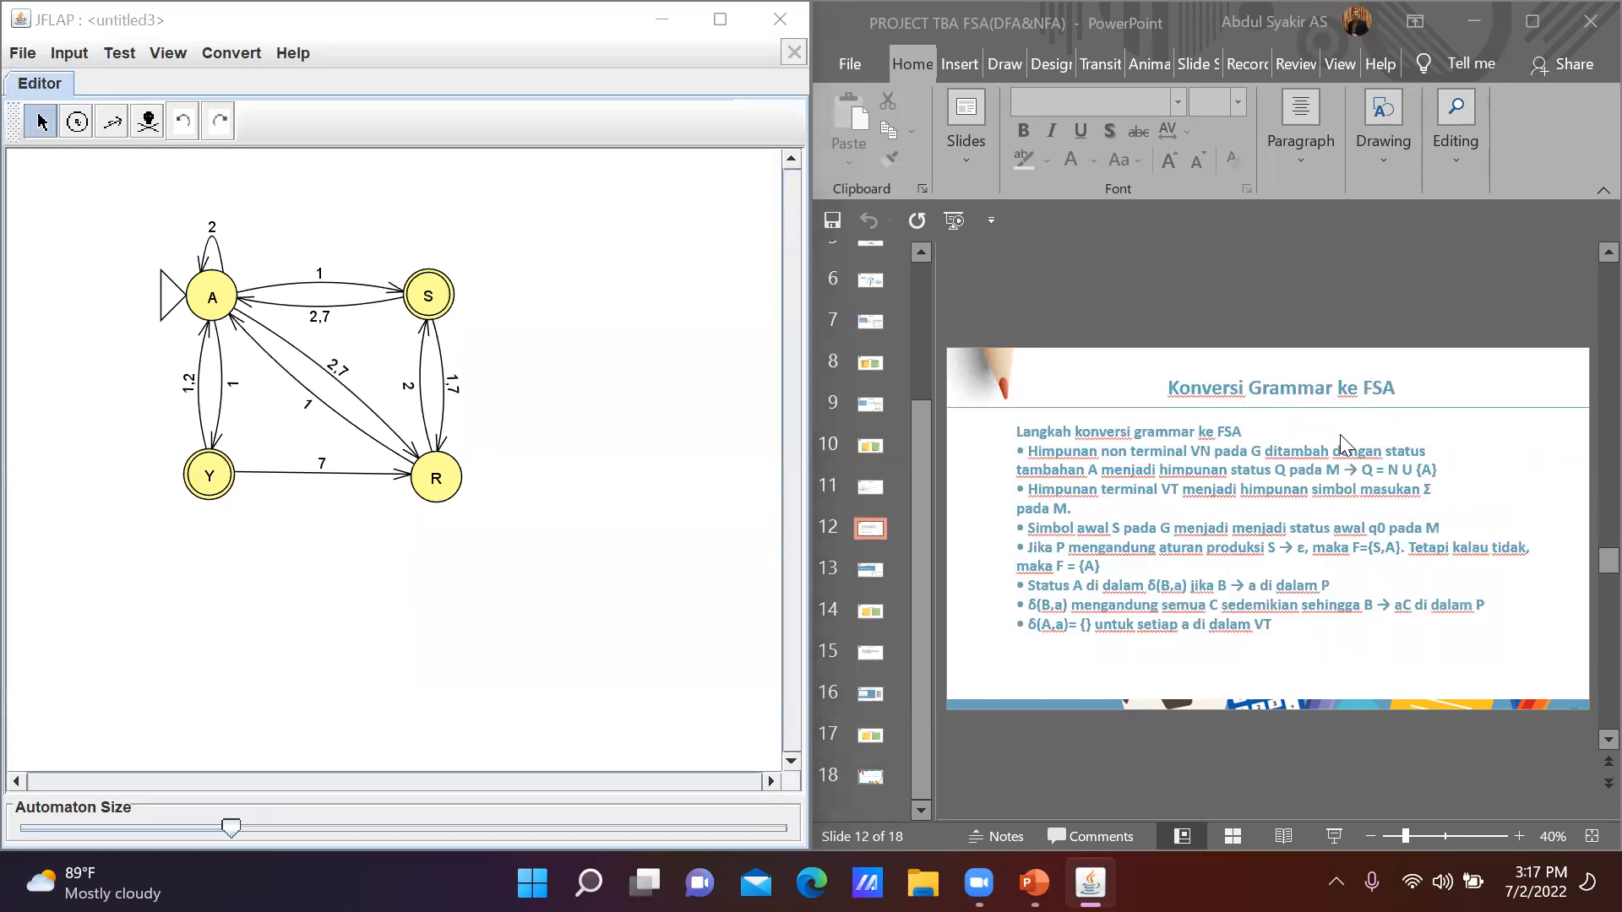
{"action": "scroll", "coordinate": [1339, 441], "scroll_direction": "down", "scroll_amount": 1}
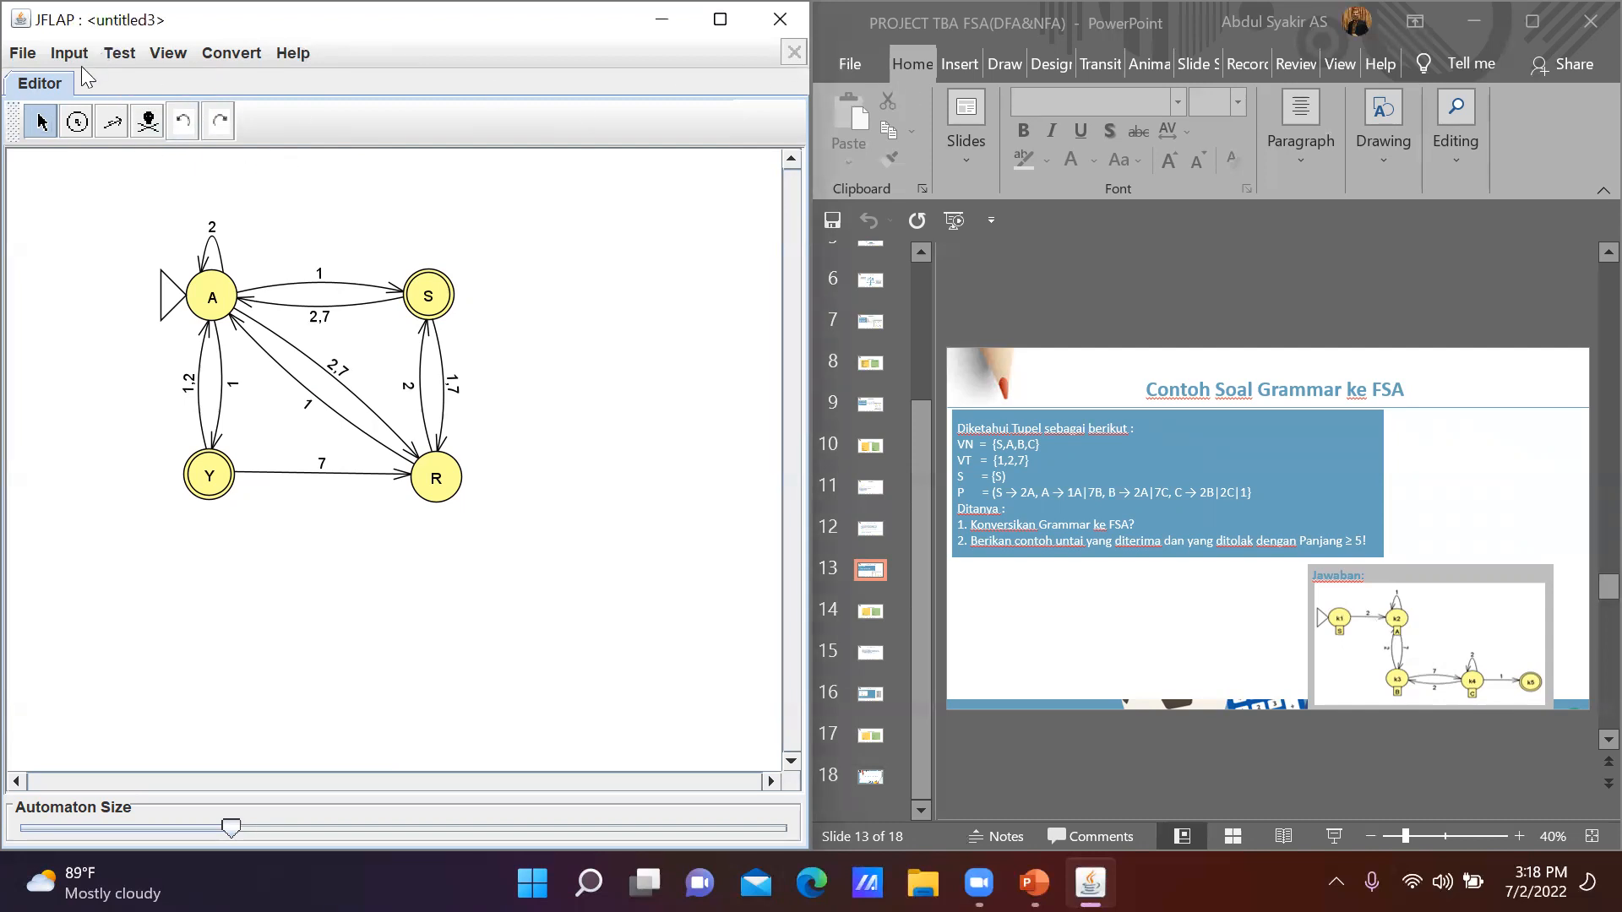
Delete states A, S, Y and R to clear the automaton canvas
{"action": "left_click", "coordinate": [148, 128]}
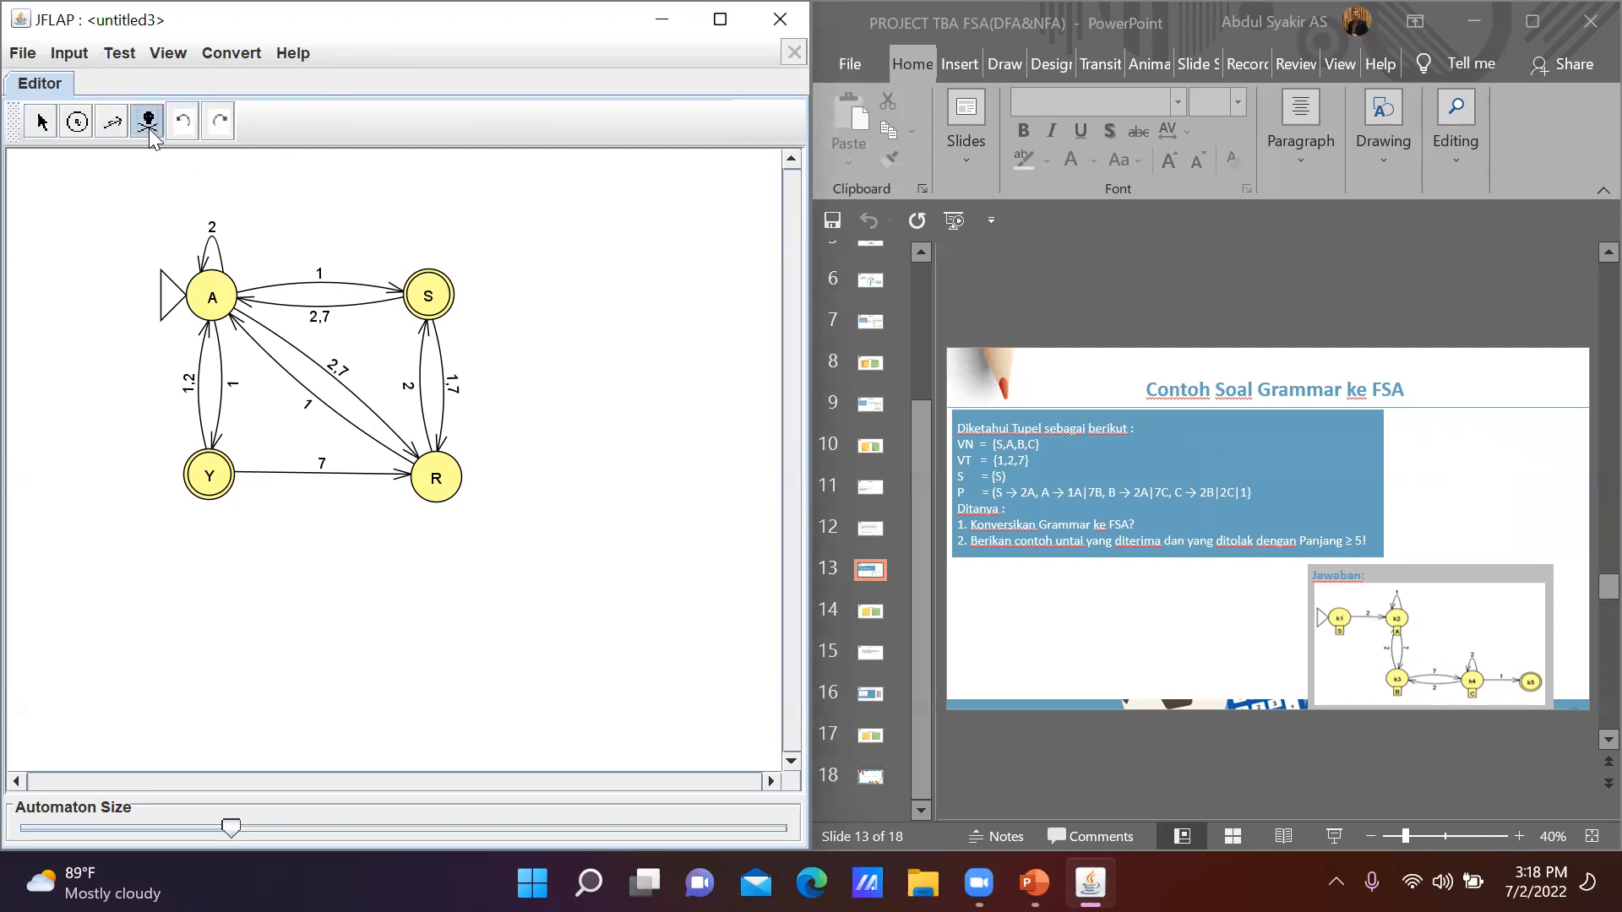
{"action": "left_click", "coordinate": [207, 298]}
{"action": "left_click", "coordinate": [427, 292]}
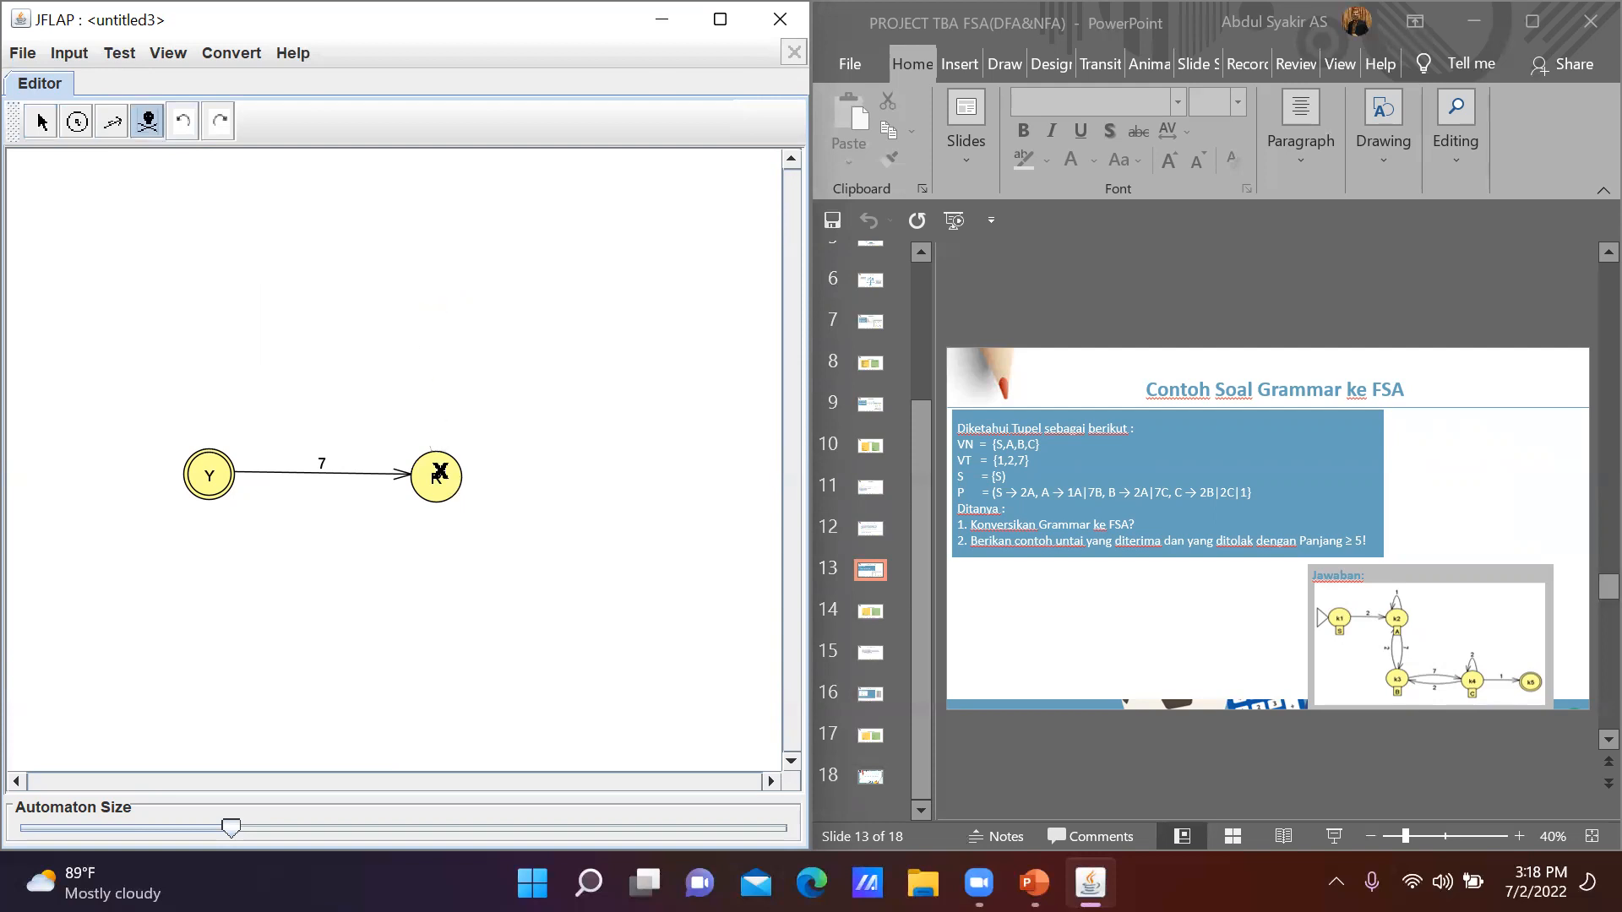
{"action": "left_click", "coordinate": [215, 470]}
{"action": "left_click", "coordinate": [436, 477]}
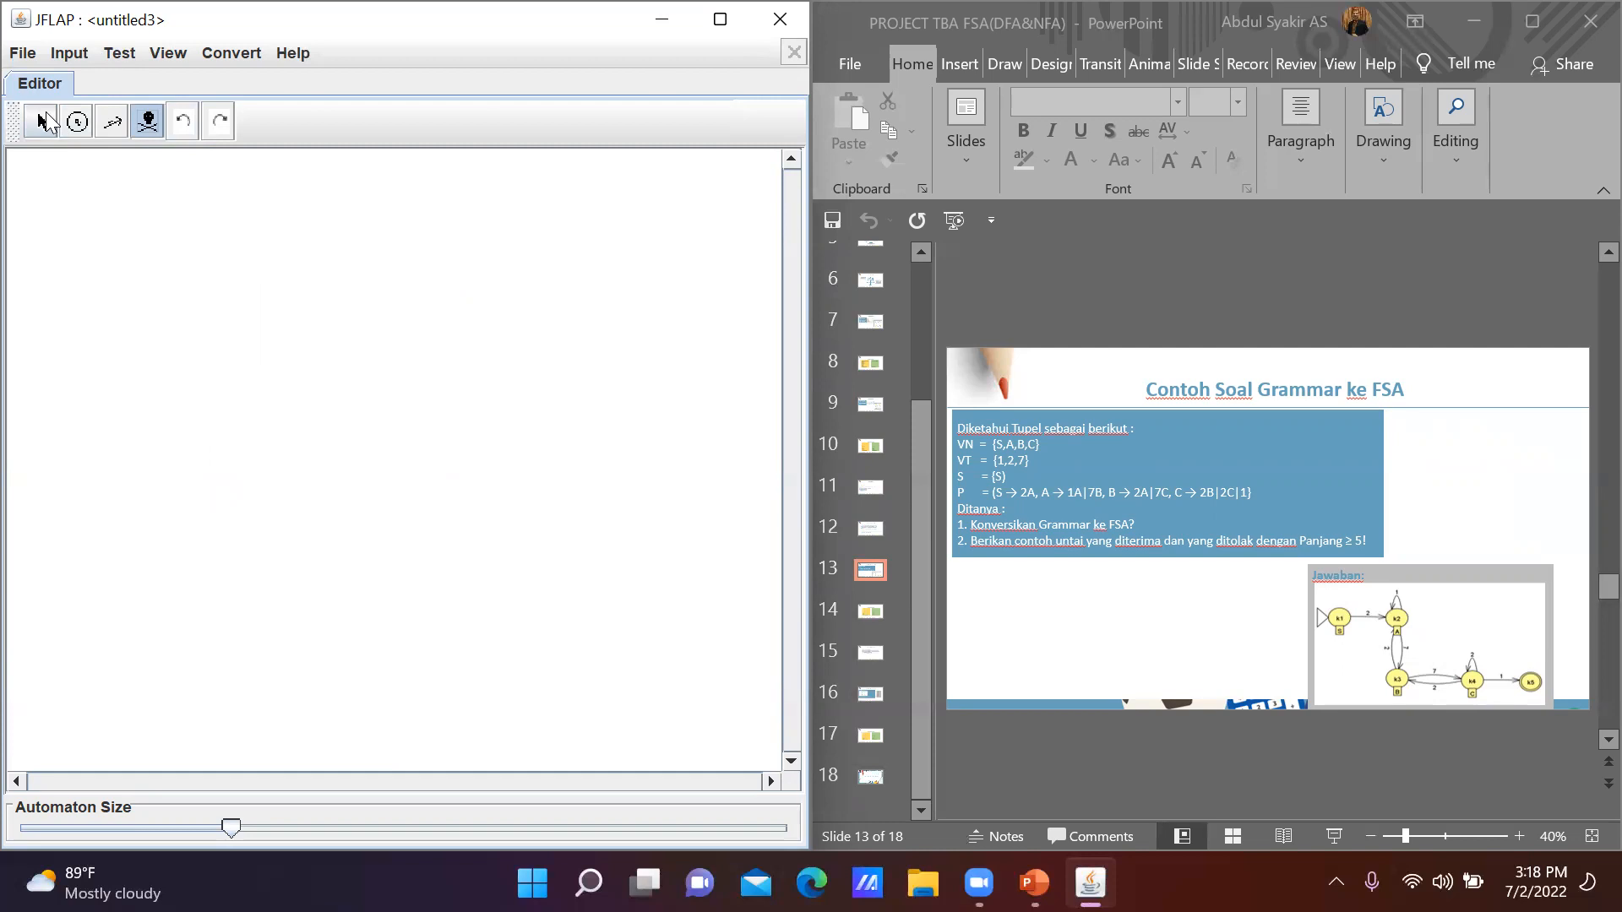
Close the emptied automaton without saving and start a new Grammar document
{"action": "left_click", "coordinate": [44, 122]}
{"action": "left_click", "coordinate": [781, 30]}
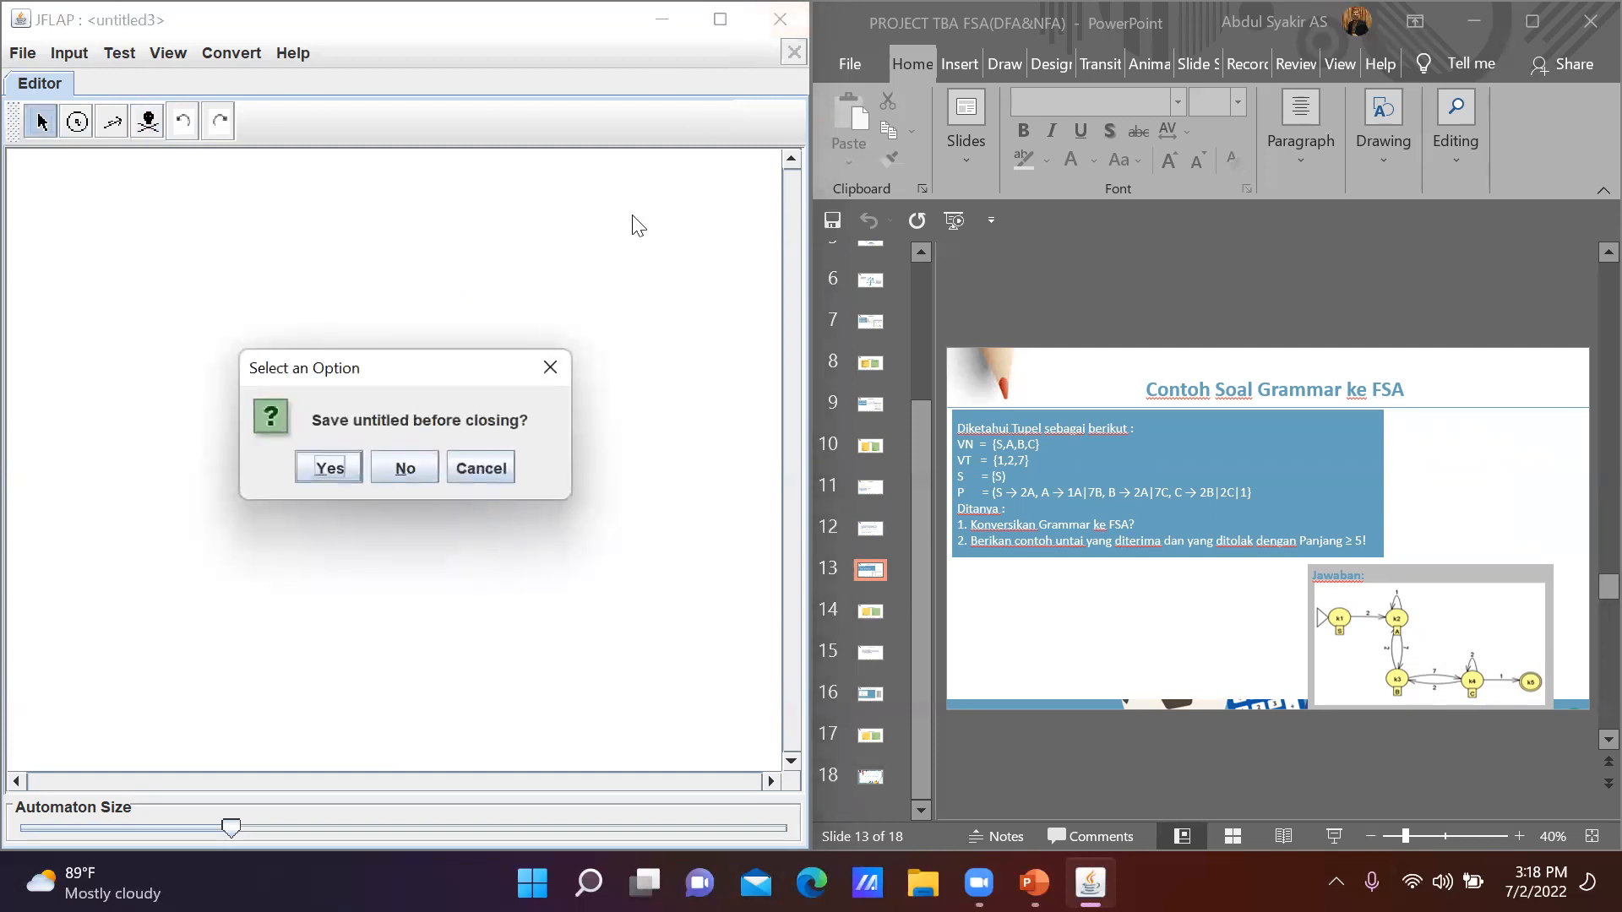
{"action": "left_click", "coordinate": [407, 465]}
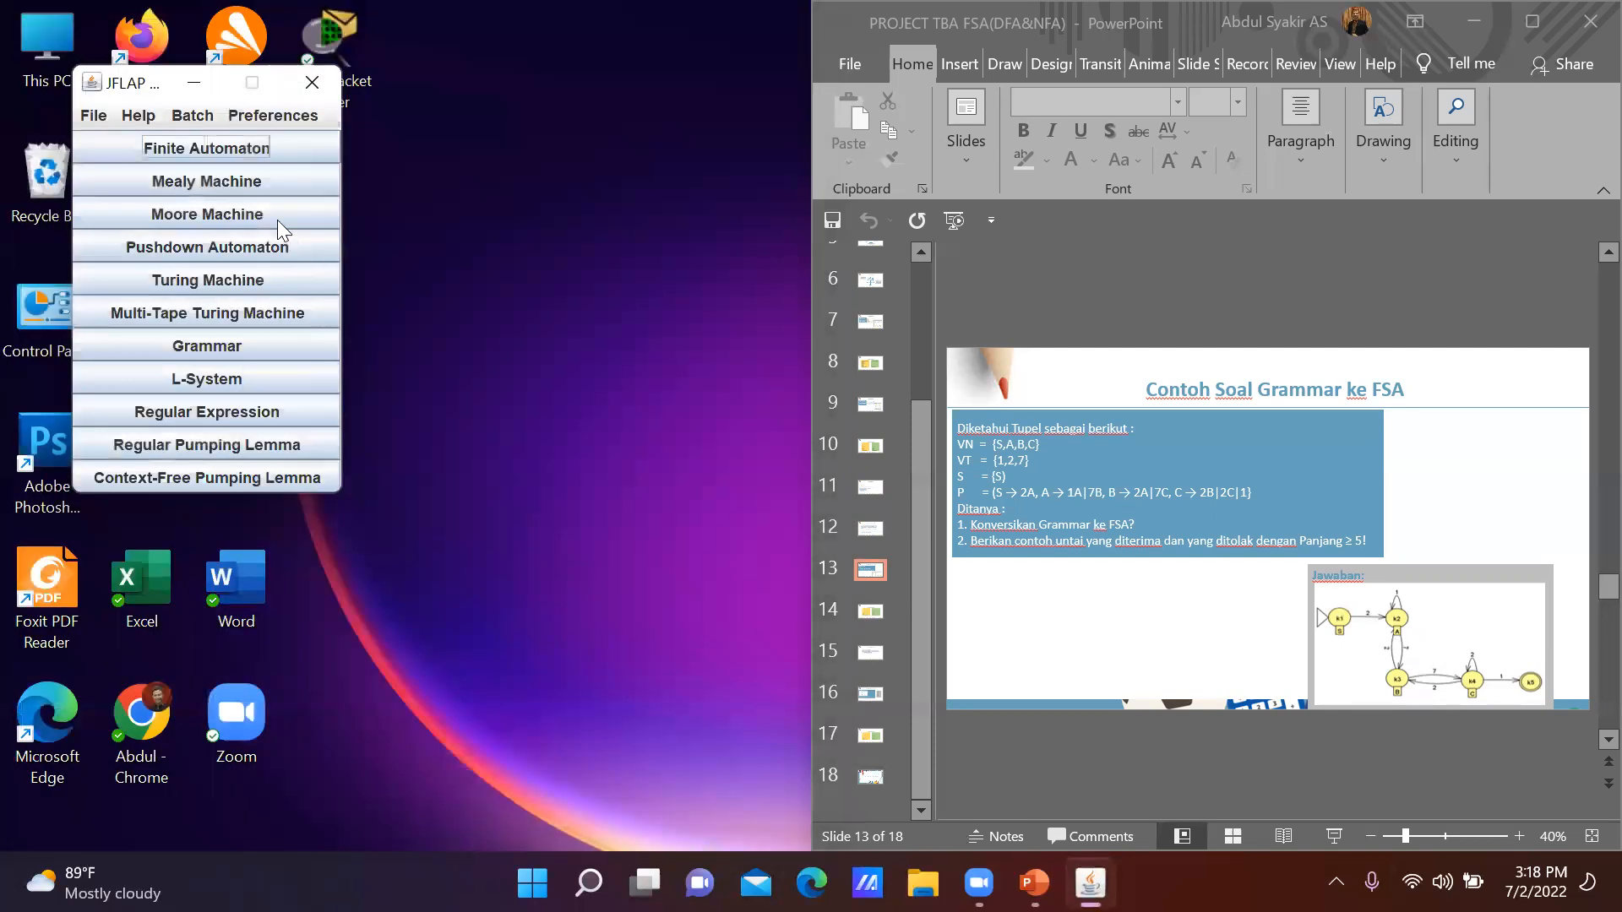
{"action": "left_click", "coordinate": [240, 343]}
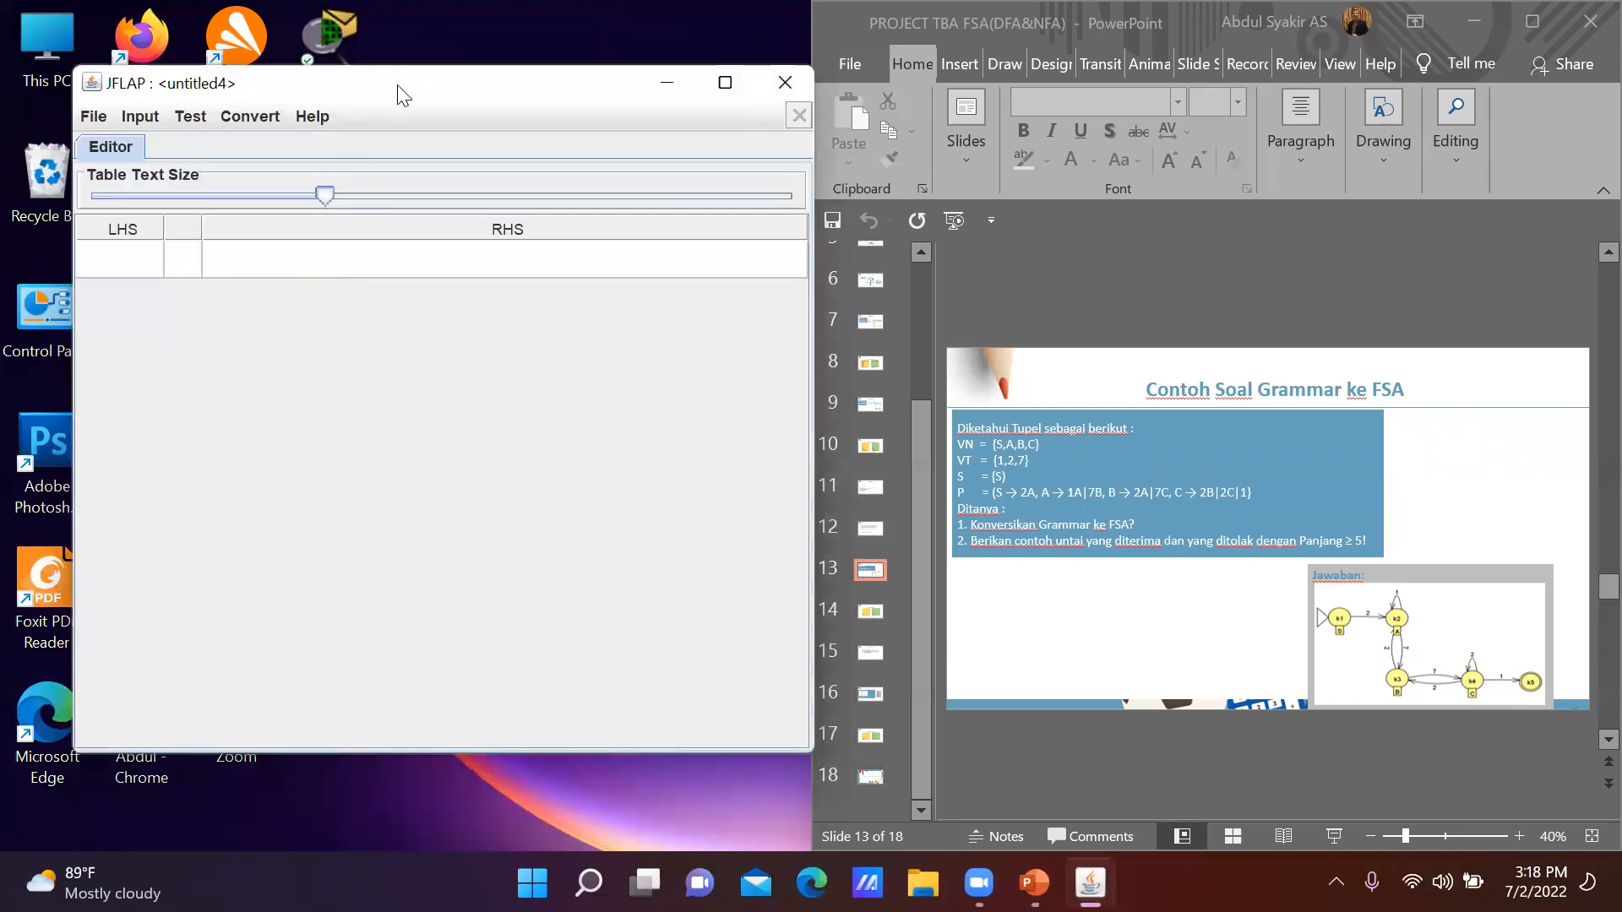
{"action": "left_click_drag", "start_coordinate": [398, 87], "coordinate": [350, 99]}
{"action": "left_click", "coordinate": [1036, 256]}
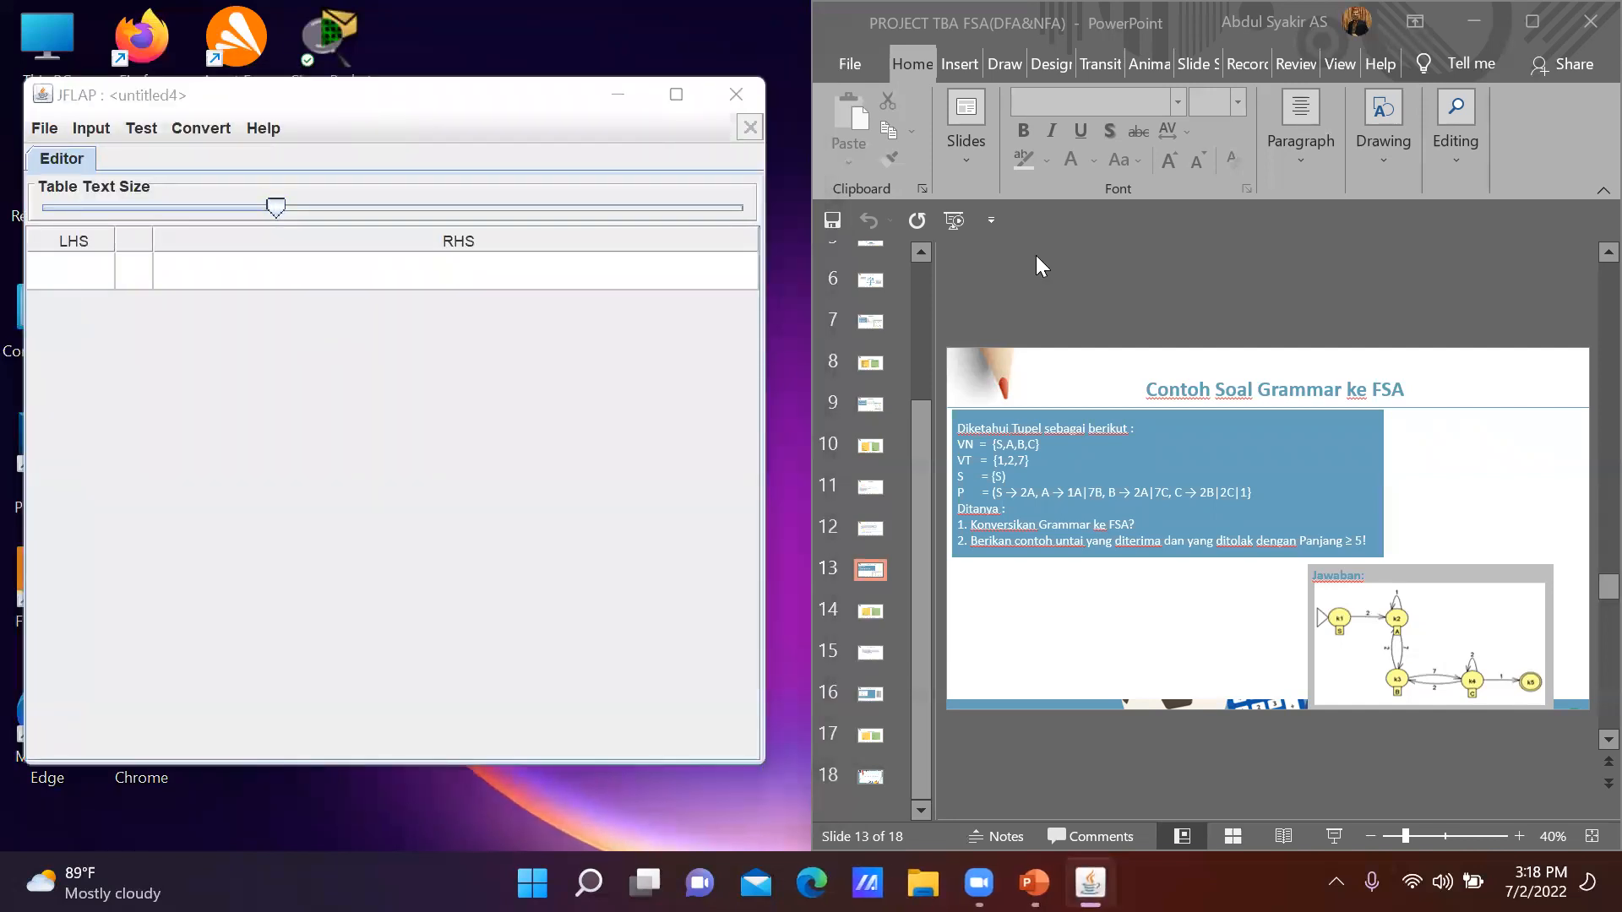
Enter the first grammar production, S → 2A
{"action": "left_click", "coordinate": [77, 264]}
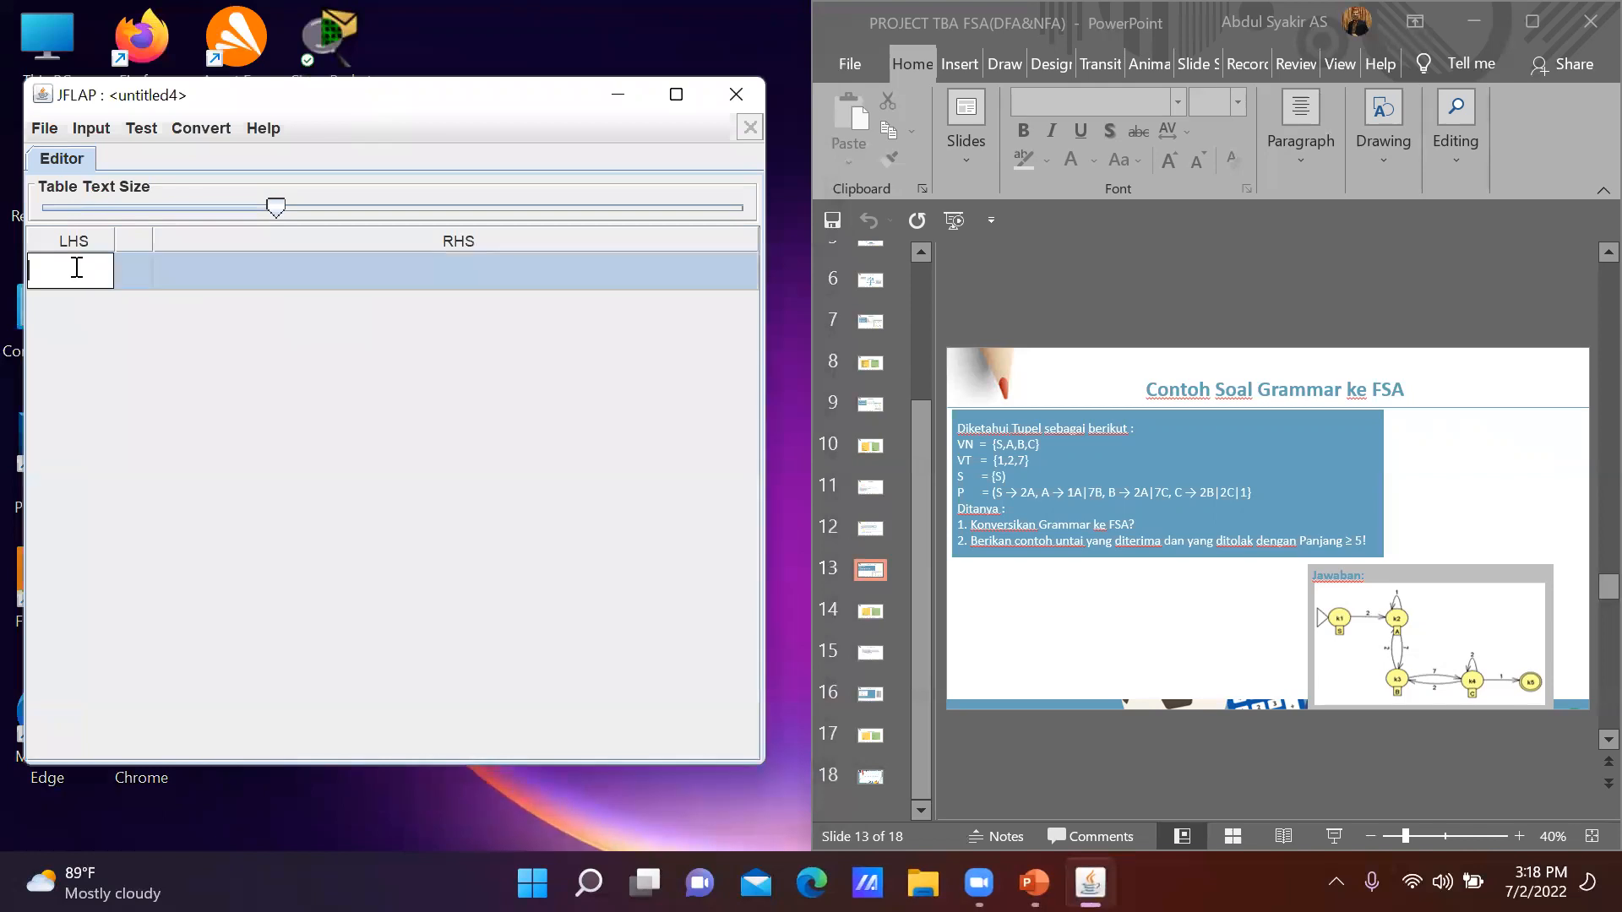
{"action": "type", "text": "S"}
{"action": "left_click", "coordinate": [212, 267]}
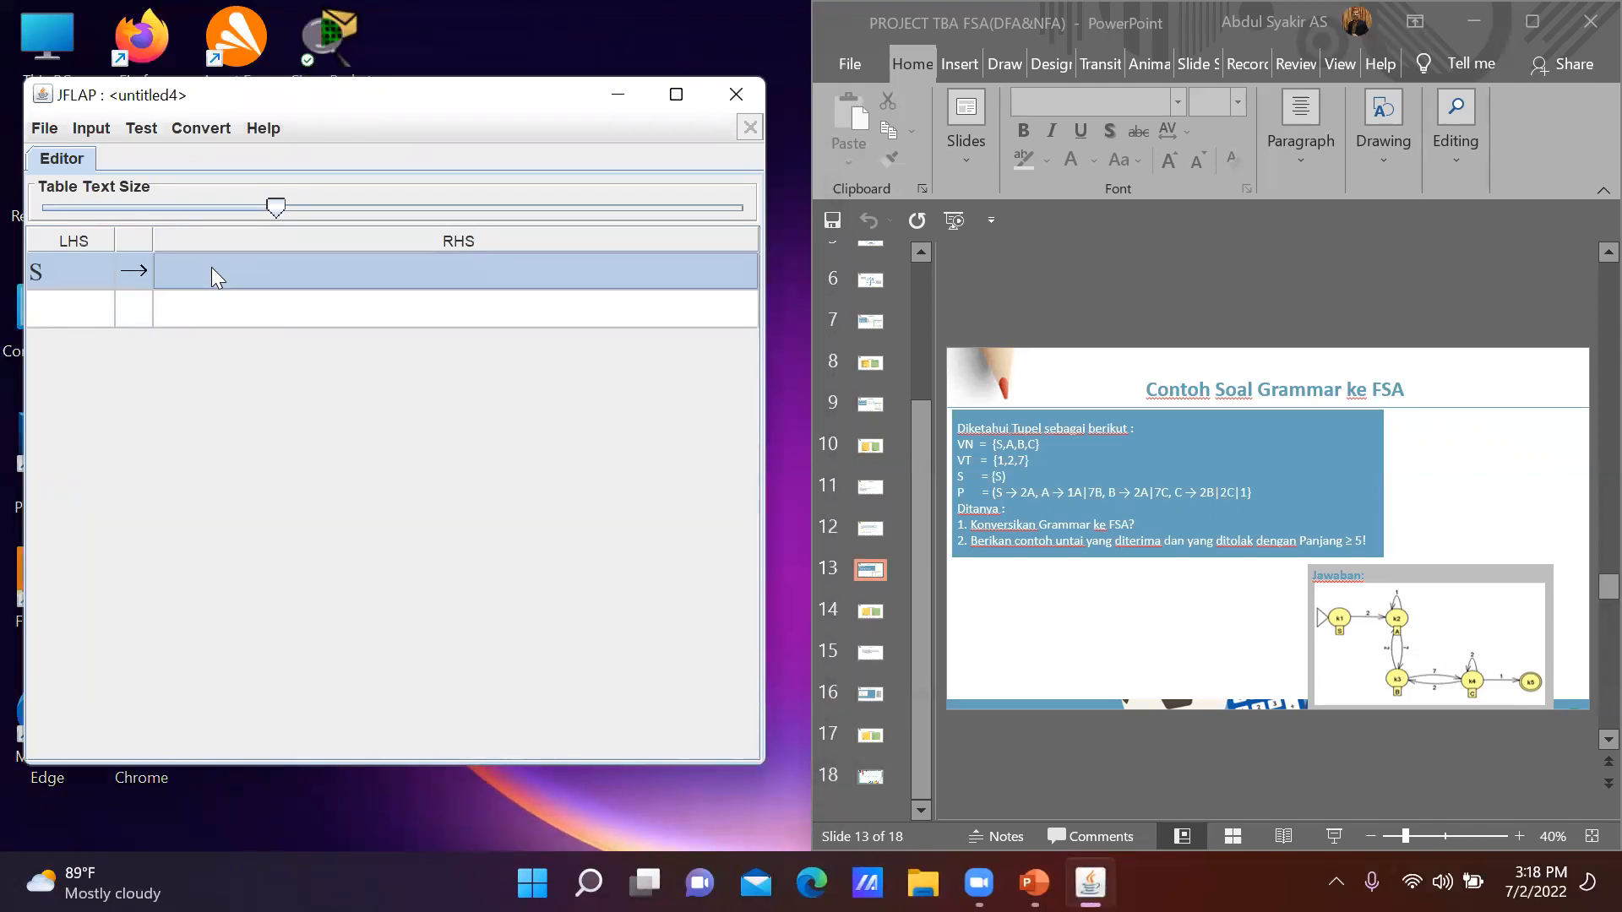
{"action": "type", "text": "2"}
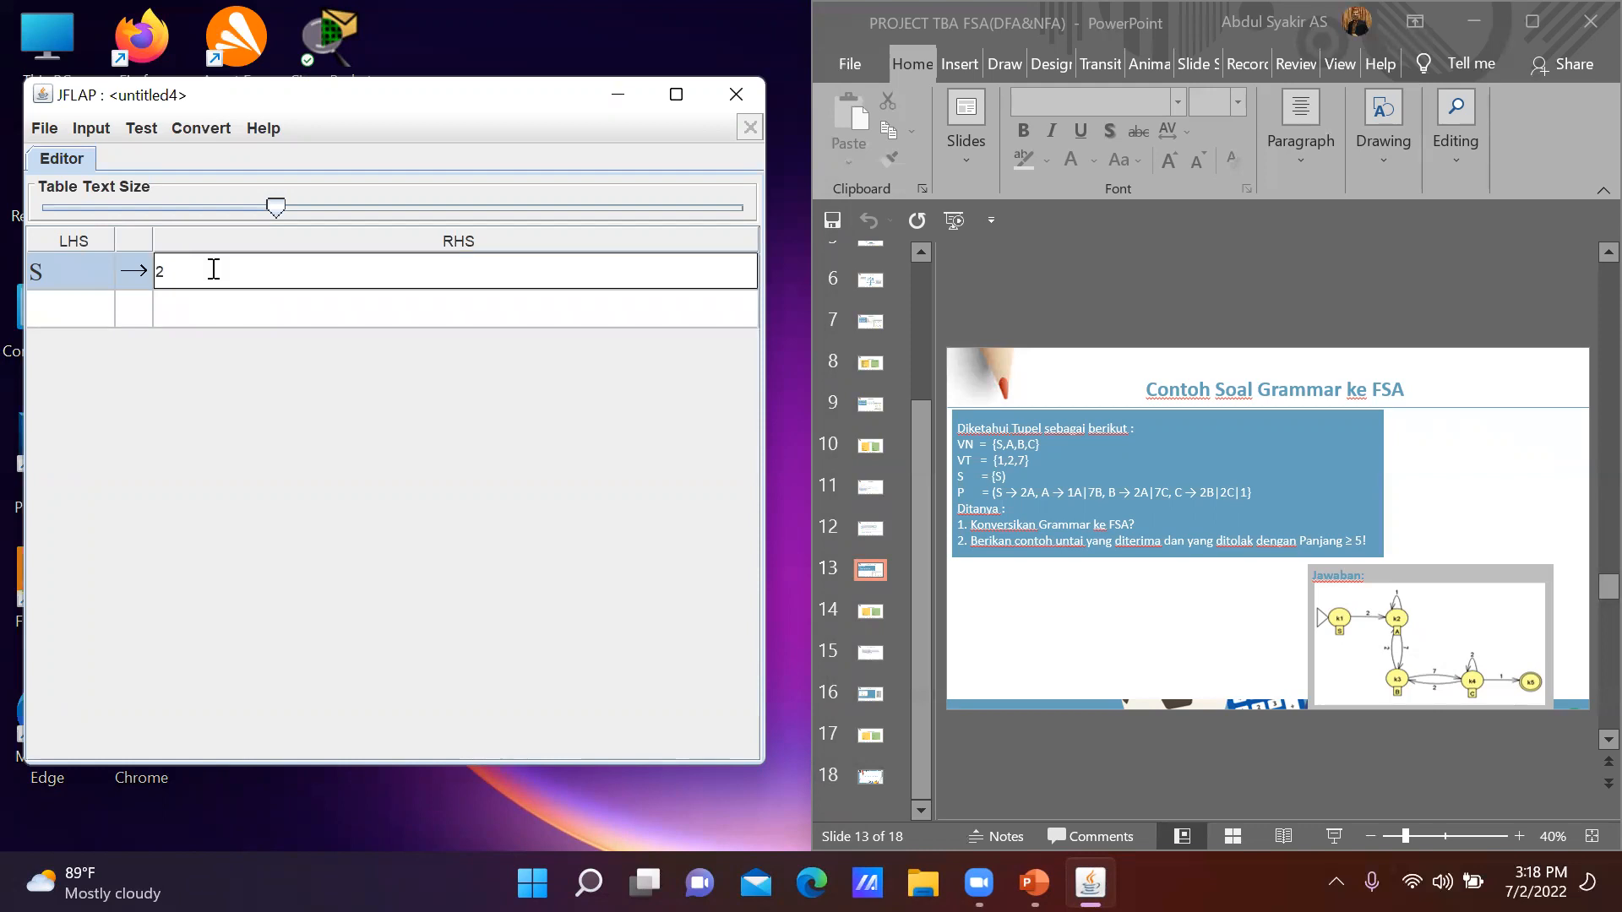
{"action": "type", "text": "A"}
Add the two productions for A to the grammar: A → 1A and A → 7B
{"action": "left_click", "coordinate": [39, 309]}
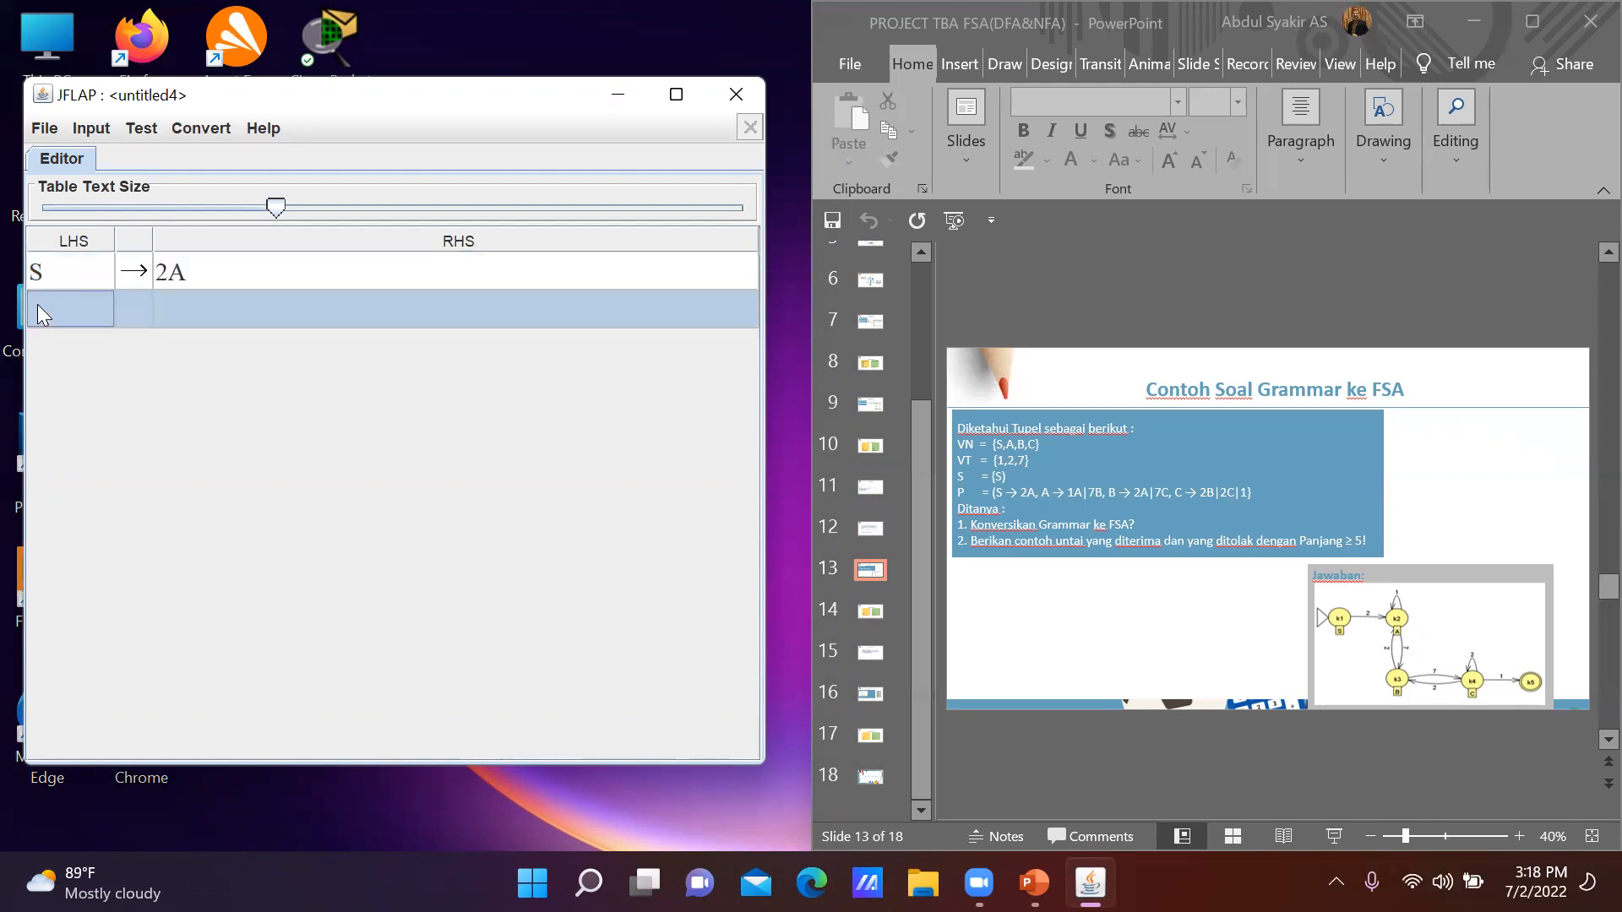
{"action": "left_click", "coordinate": [50, 309]}
{"action": "type", "text": "A"}
{"action": "left_click", "coordinate": [174, 306]}
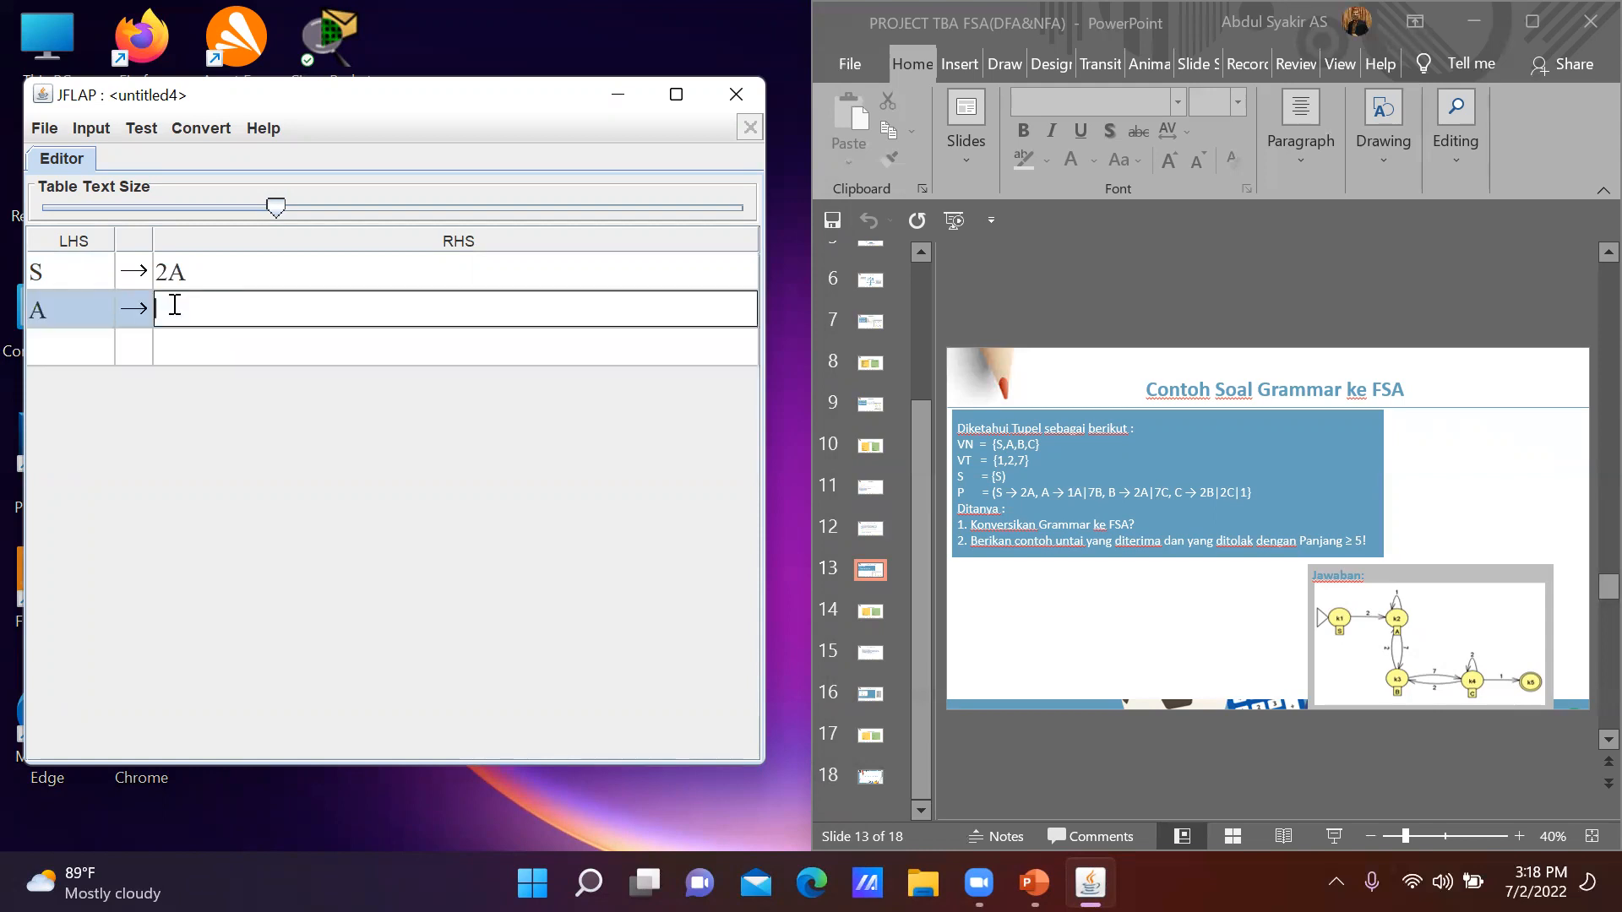
{"action": "type", "text": "1A"}
{"action": "left_click", "coordinate": [49, 350]}
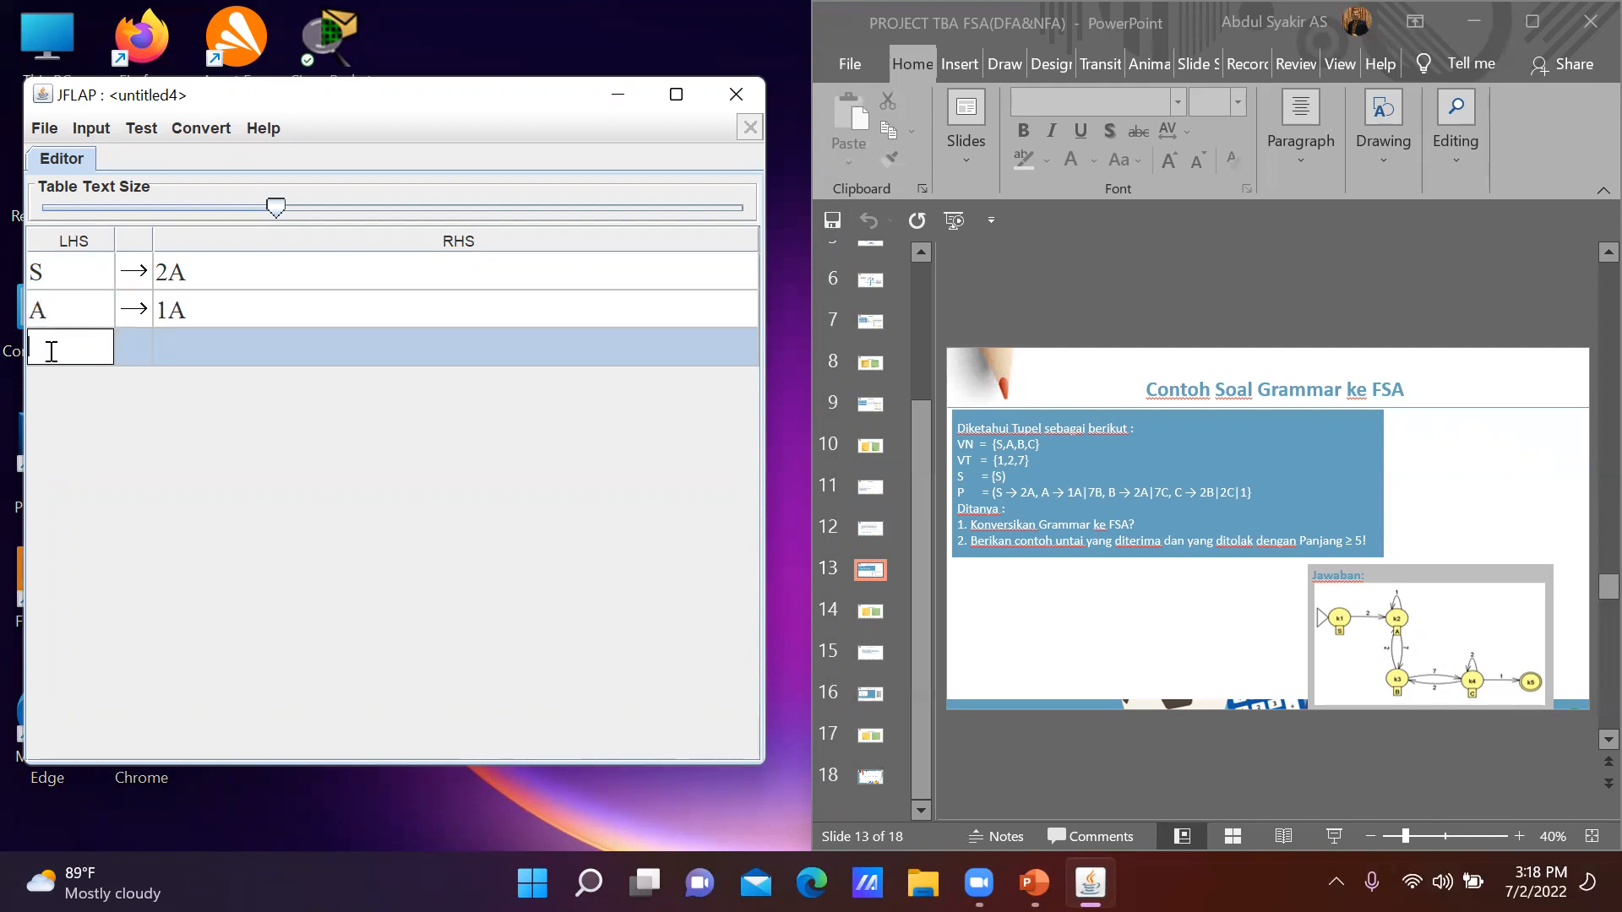
{"action": "type", "text": "A"}
{"action": "left_click", "coordinate": [173, 341]}
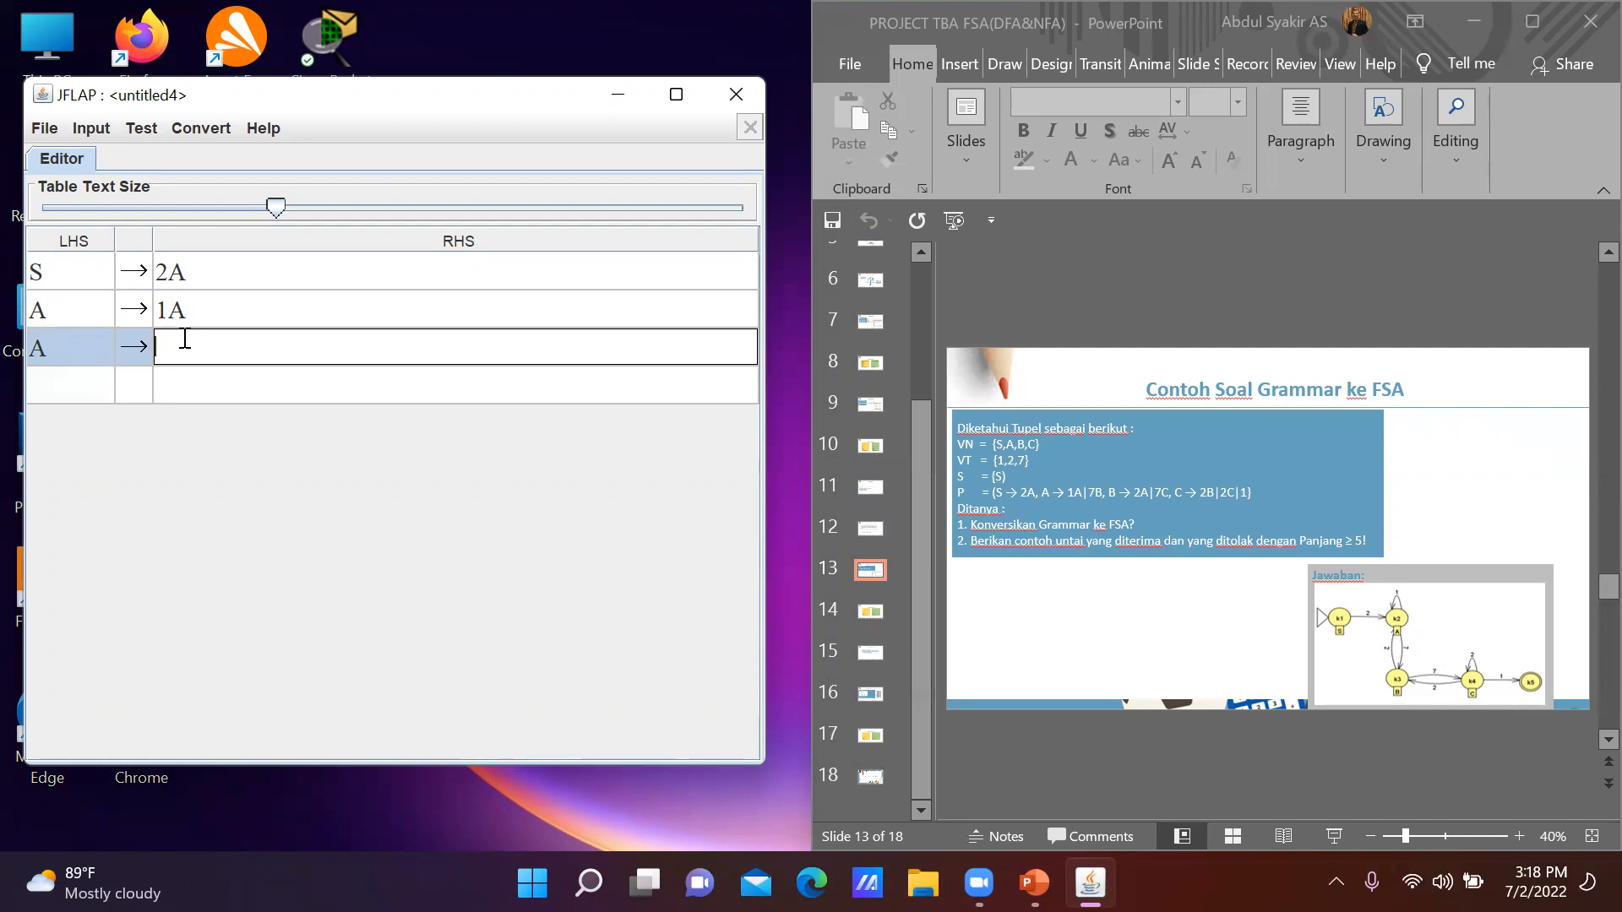
{"action": "type", "text": "7B"}
Add the two productions for B to the grammar: B → 2A and B → 7C
{"action": "left_click", "coordinate": [74, 381]}
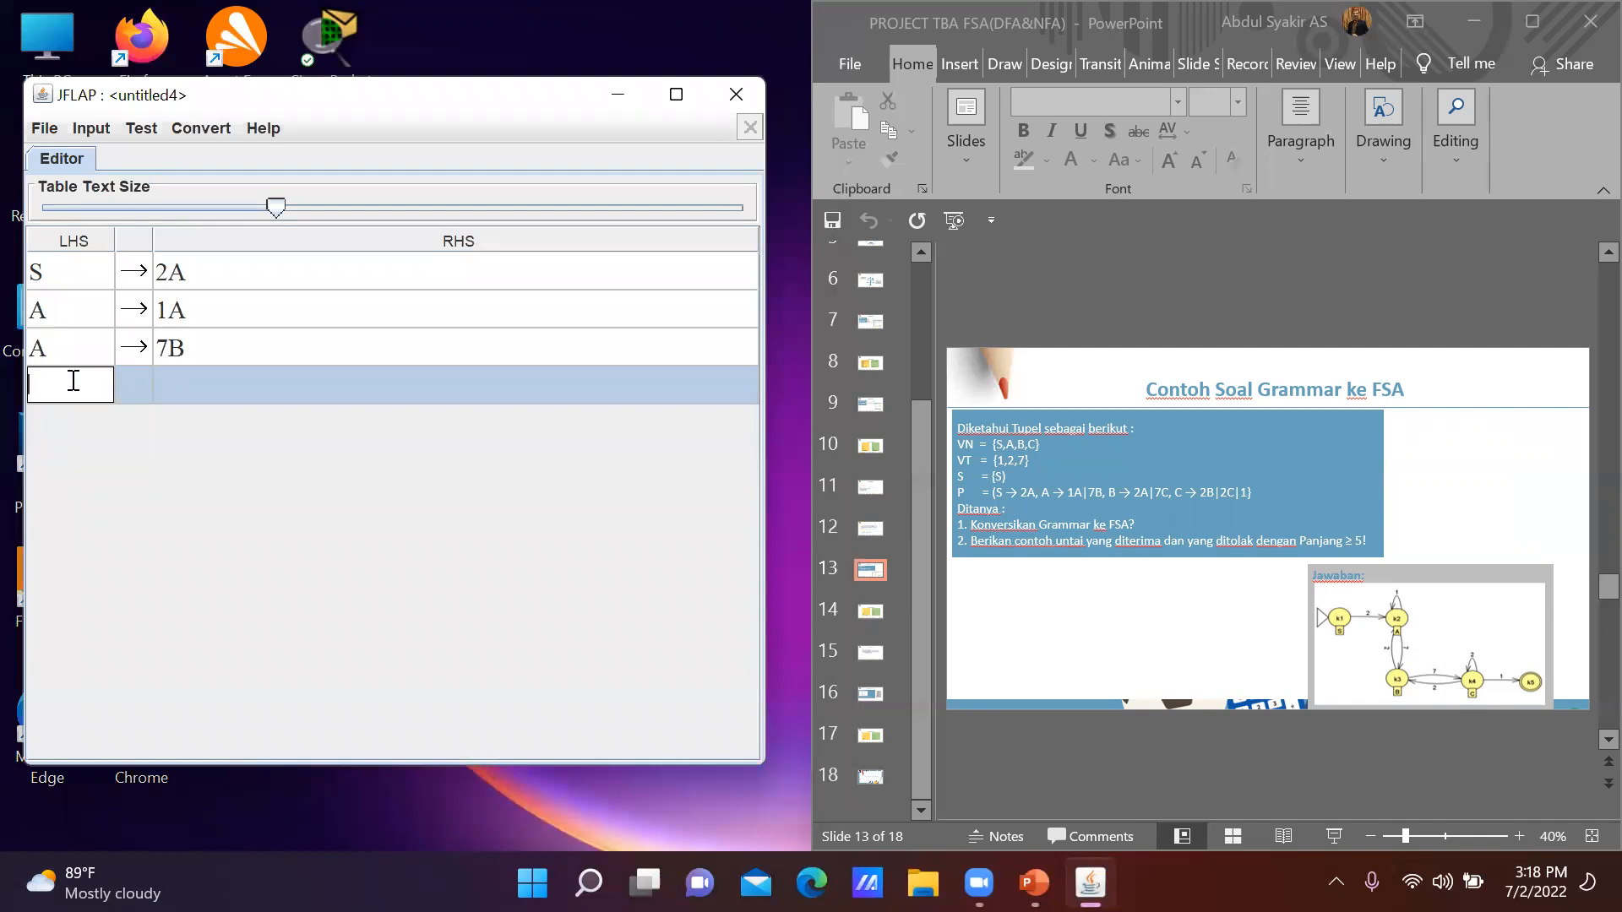
{"action": "type", "text": "B"}
{"action": "left_click", "coordinate": [182, 379]}
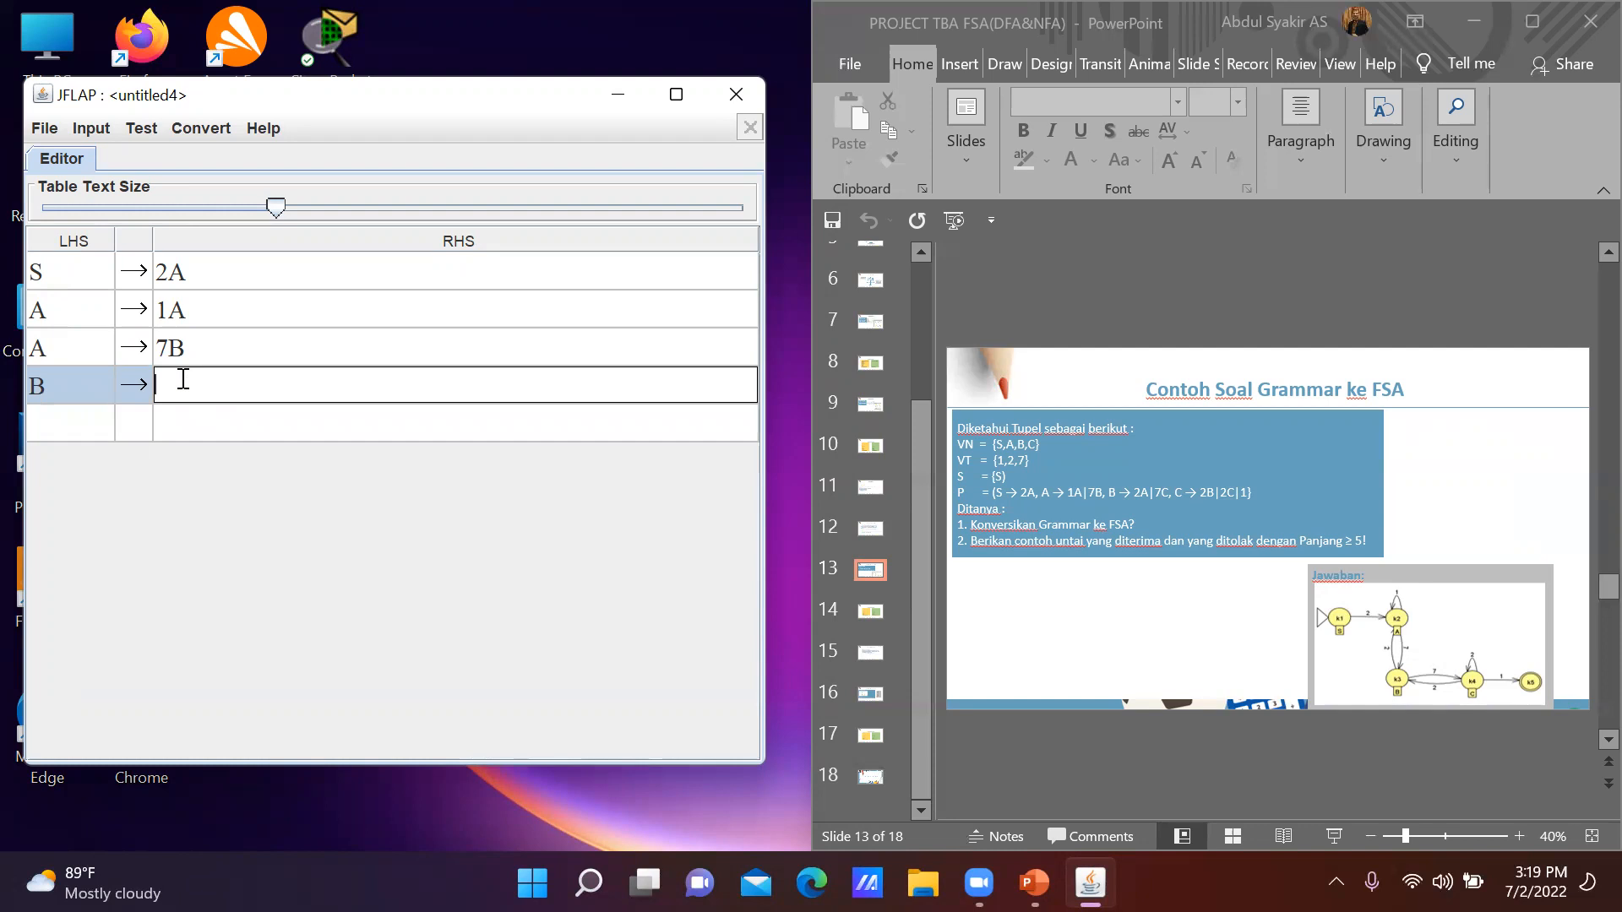
{"action": "type", "text": "2A"}
{"action": "left_click", "coordinate": [49, 423]}
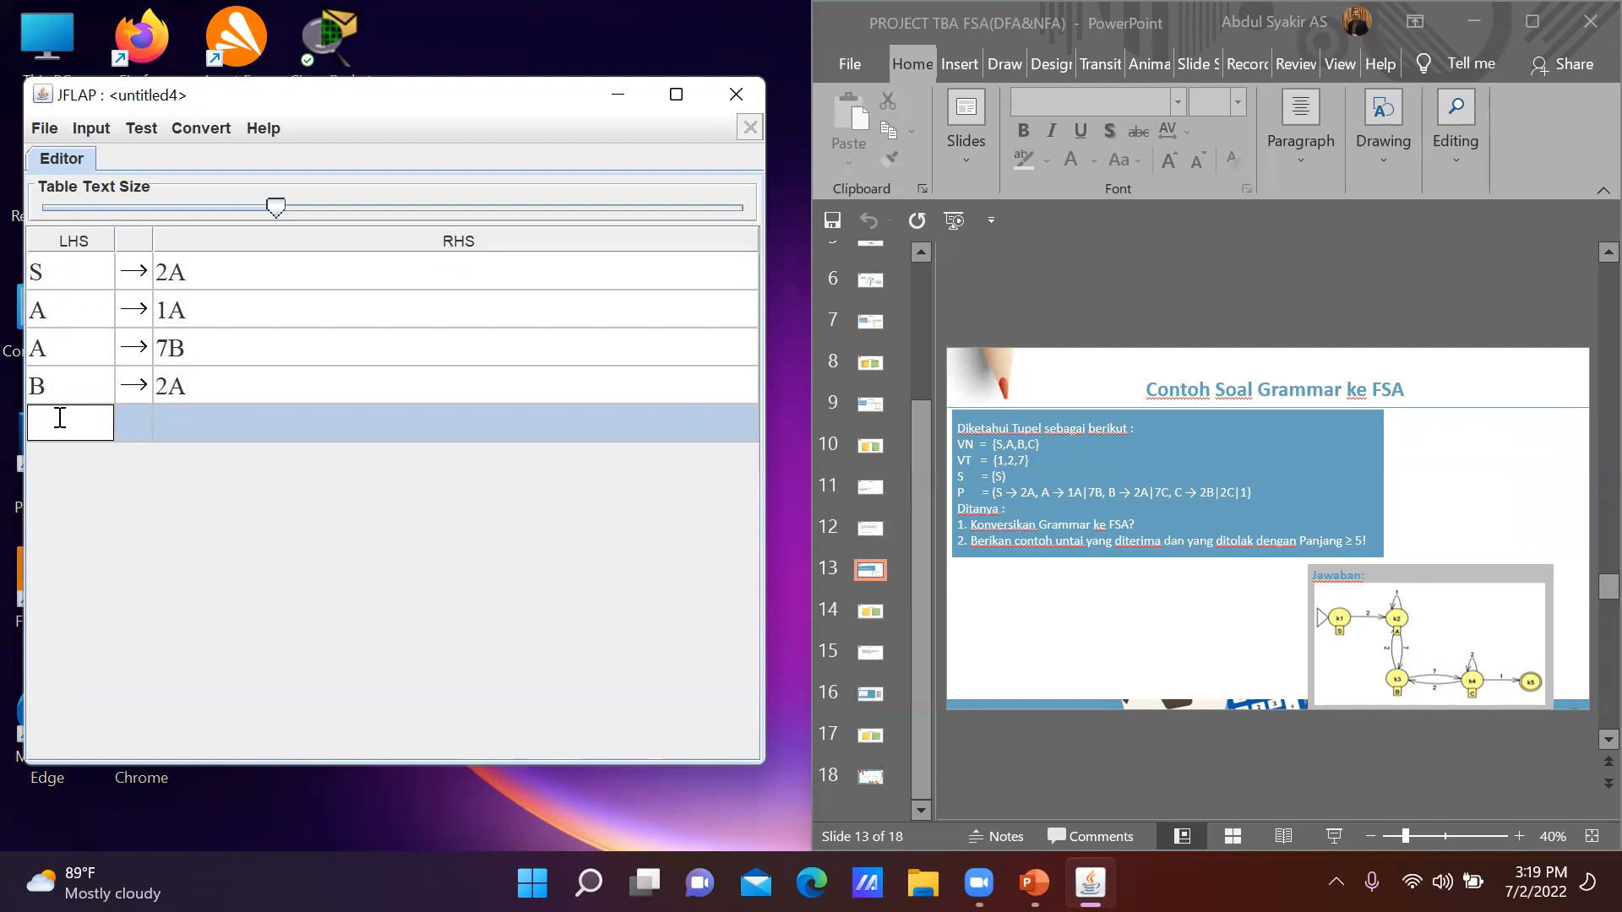
{"action": "type", "text": "B"}
{"action": "left_click", "coordinate": [192, 416]}
{"action": "type", "text": "7"}
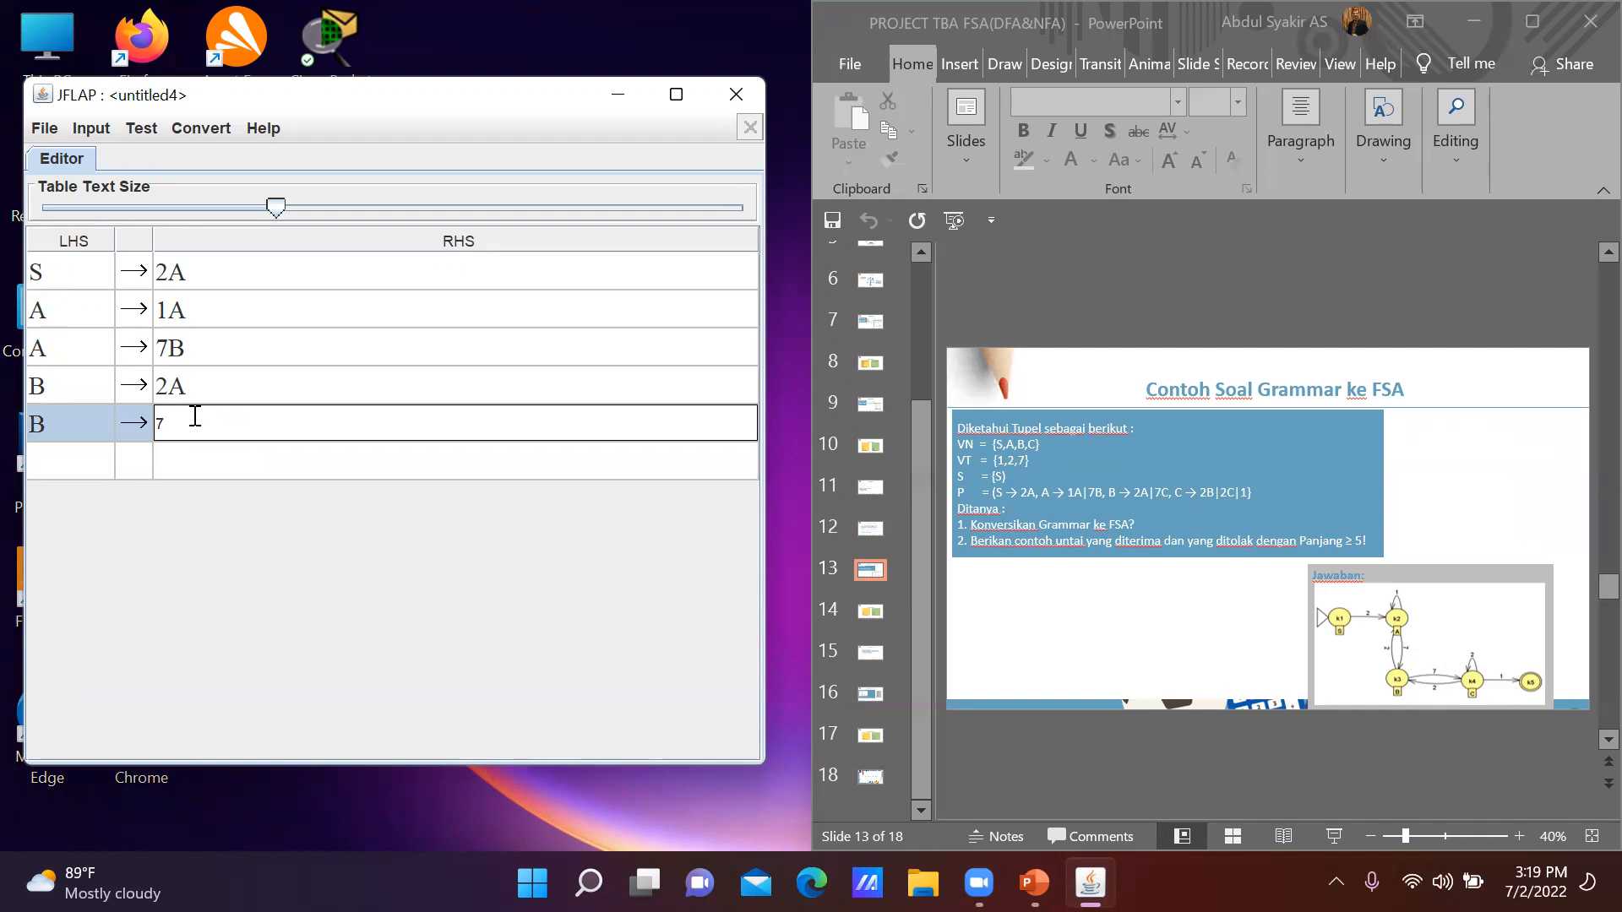
{"action": "type", "text": "C"}
Add the productions C → 2B and C → 2C to the grammar
{"action": "left_click", "coordinate": [49, 456]}
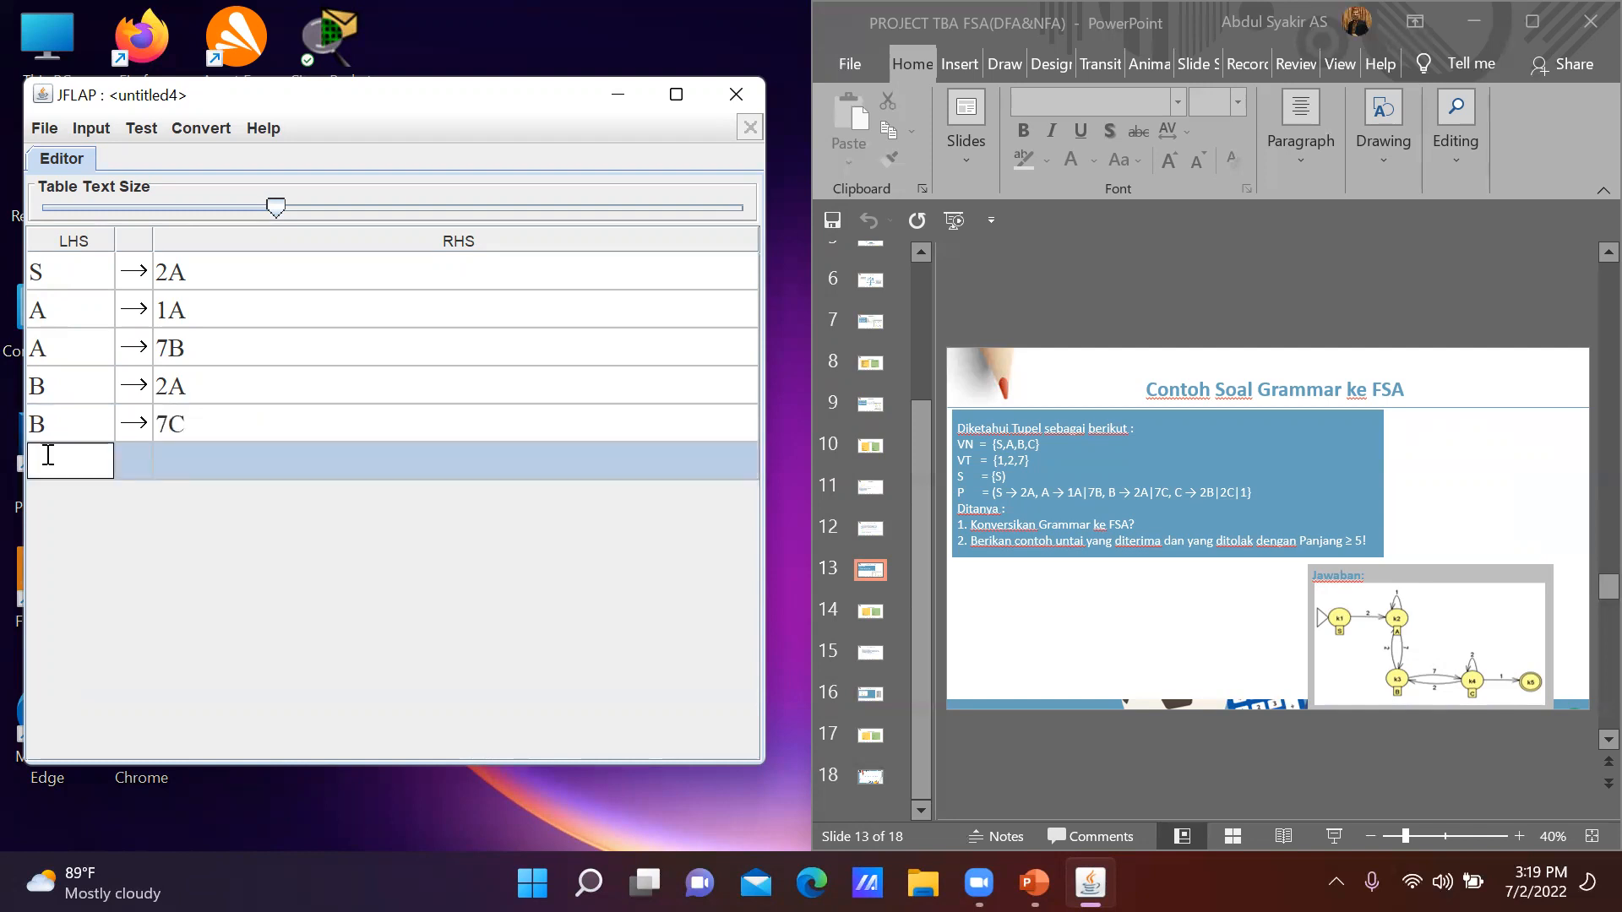
{"action": "type", "text": "C"}
{"action": "left_click", "coordinate": [201, 447]}
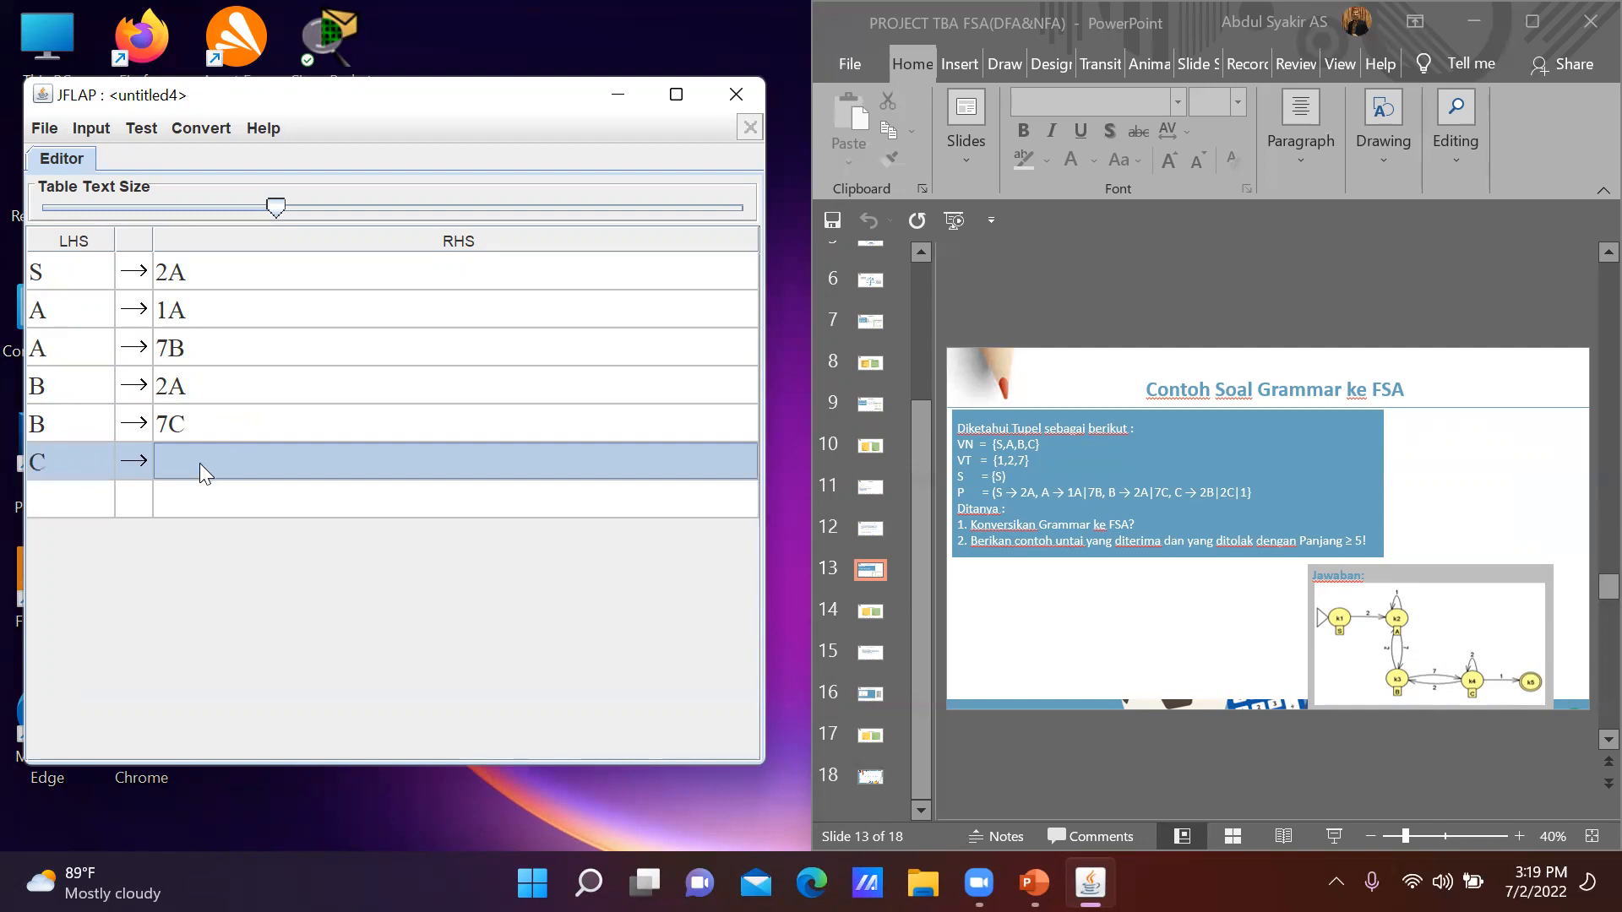
{"action": "left_click", "coordinate": [201, 463]}
{"action": "type", "text": "2B"}
{"action": "left_click", "coordinate": [73, 507]}
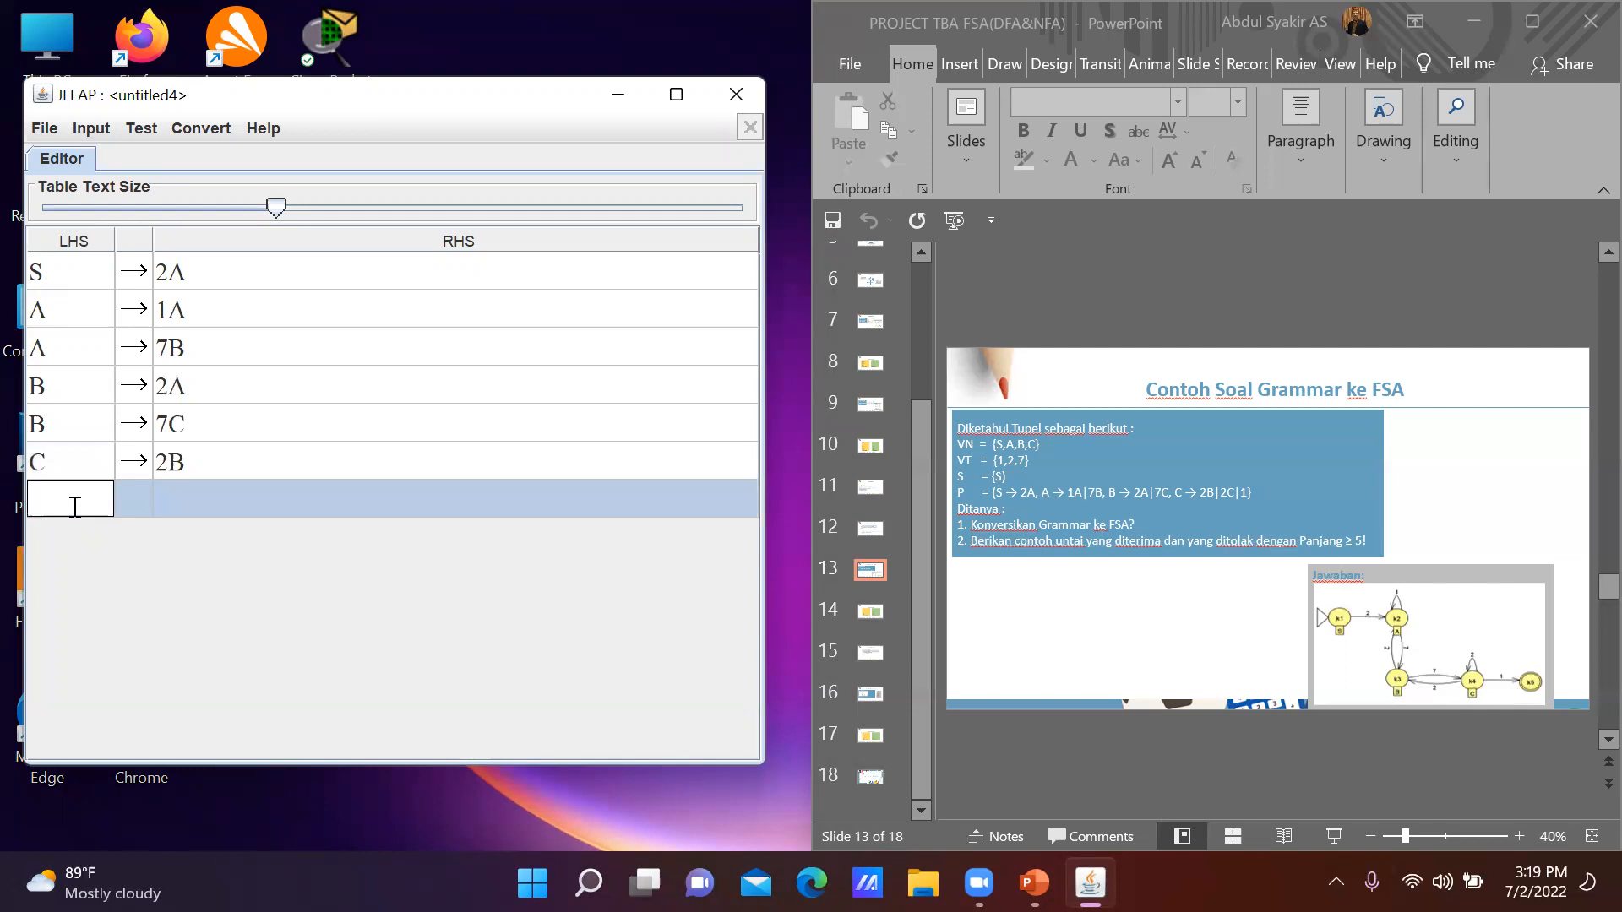
{"action": "type", "text": "C"}
{"action": "left_click", "coordinate": [158, 495]}
{"action": "type", "text": "2"}
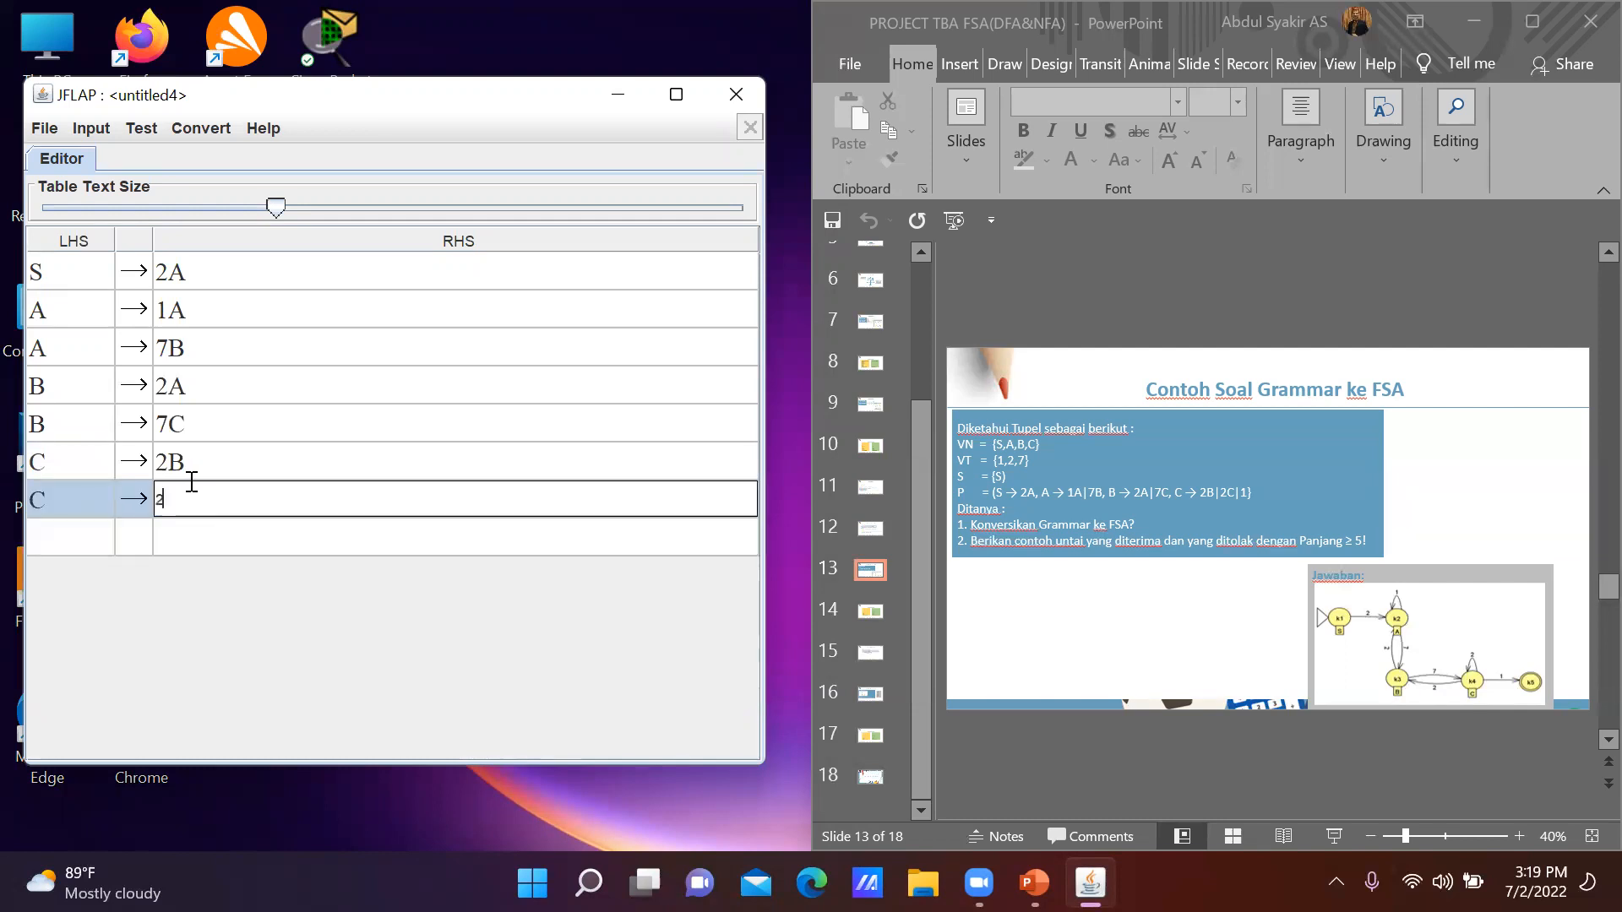
{"action": "type", "text": "C"}
Add the terminating production C → 1 as the last grammar rule
{"action": "left_click", "coordinate": [83, 538]}
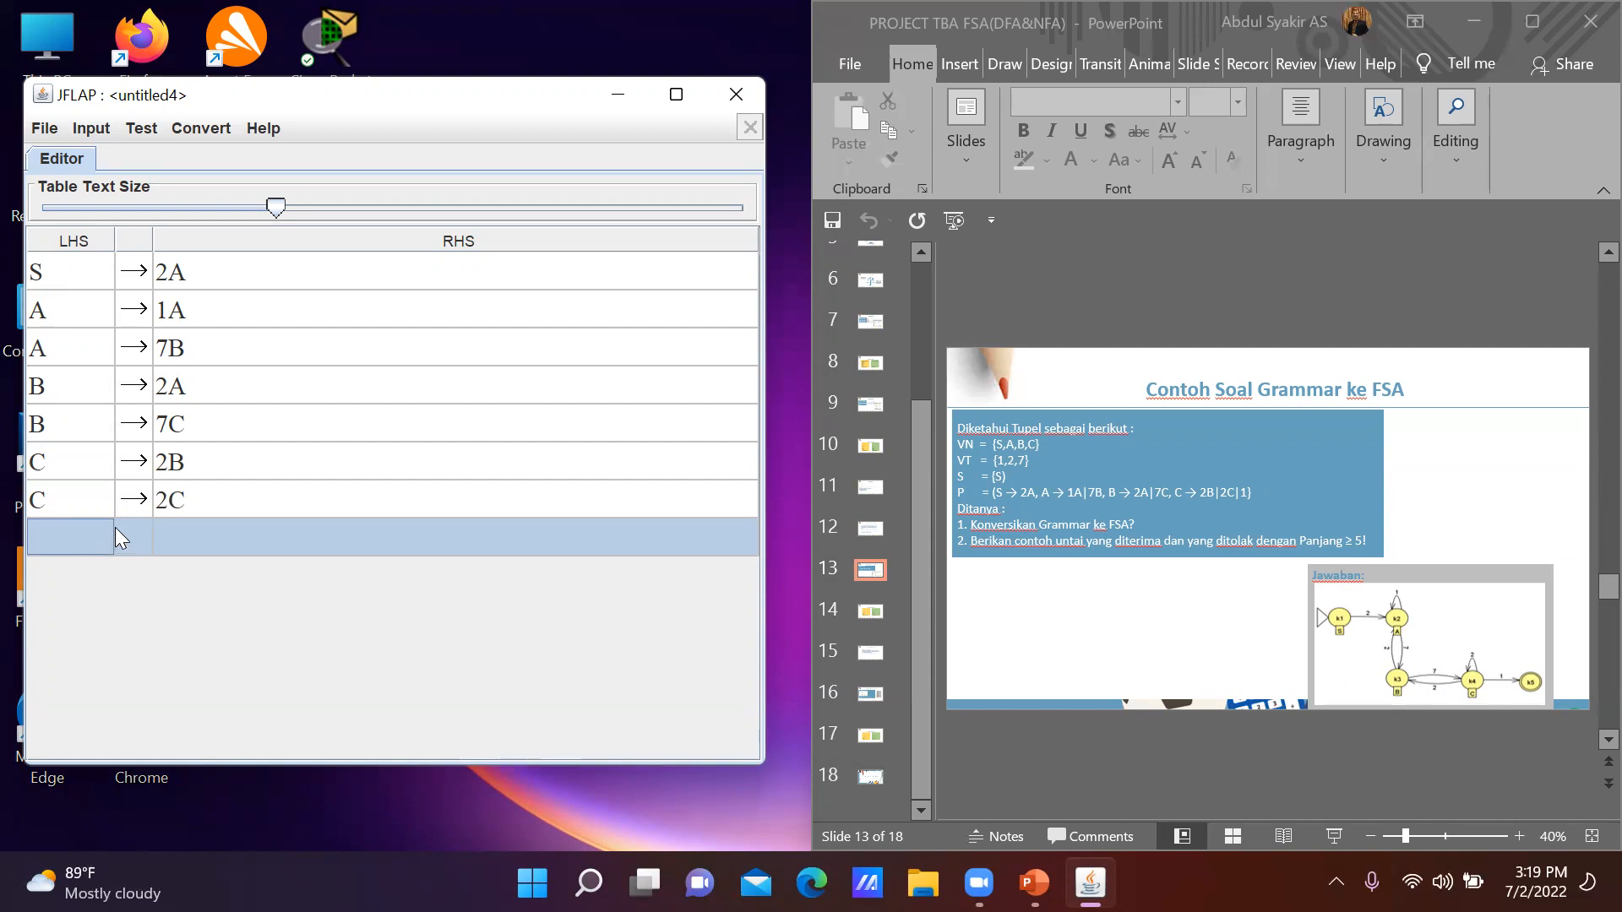
{"action": "double_click", "coordinate": [81, 527]}
{"action": "type", "text": "C"}
{"action": "double_click", "coordinate": [215, 527]}
{"action": "type", "text": "1"}
{"action": "left_click", "coordinate": [329, 457]}
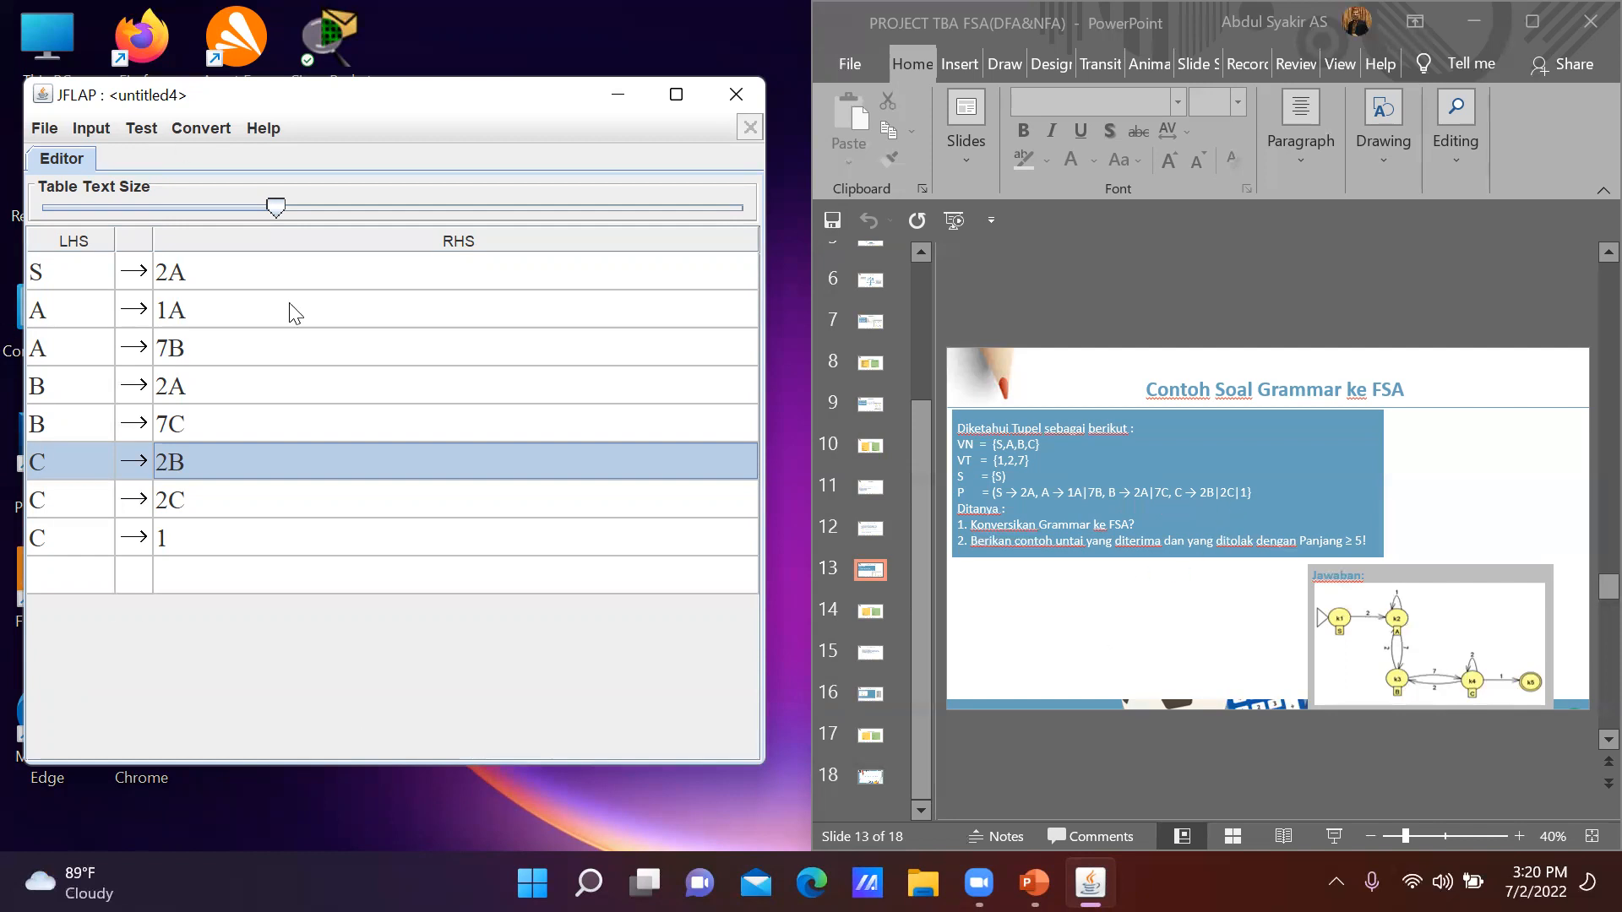
Convert the right-linear grammar to a finite automaton and show all its transitions
{"action": "left_click", "coordinate": [205, 128]}
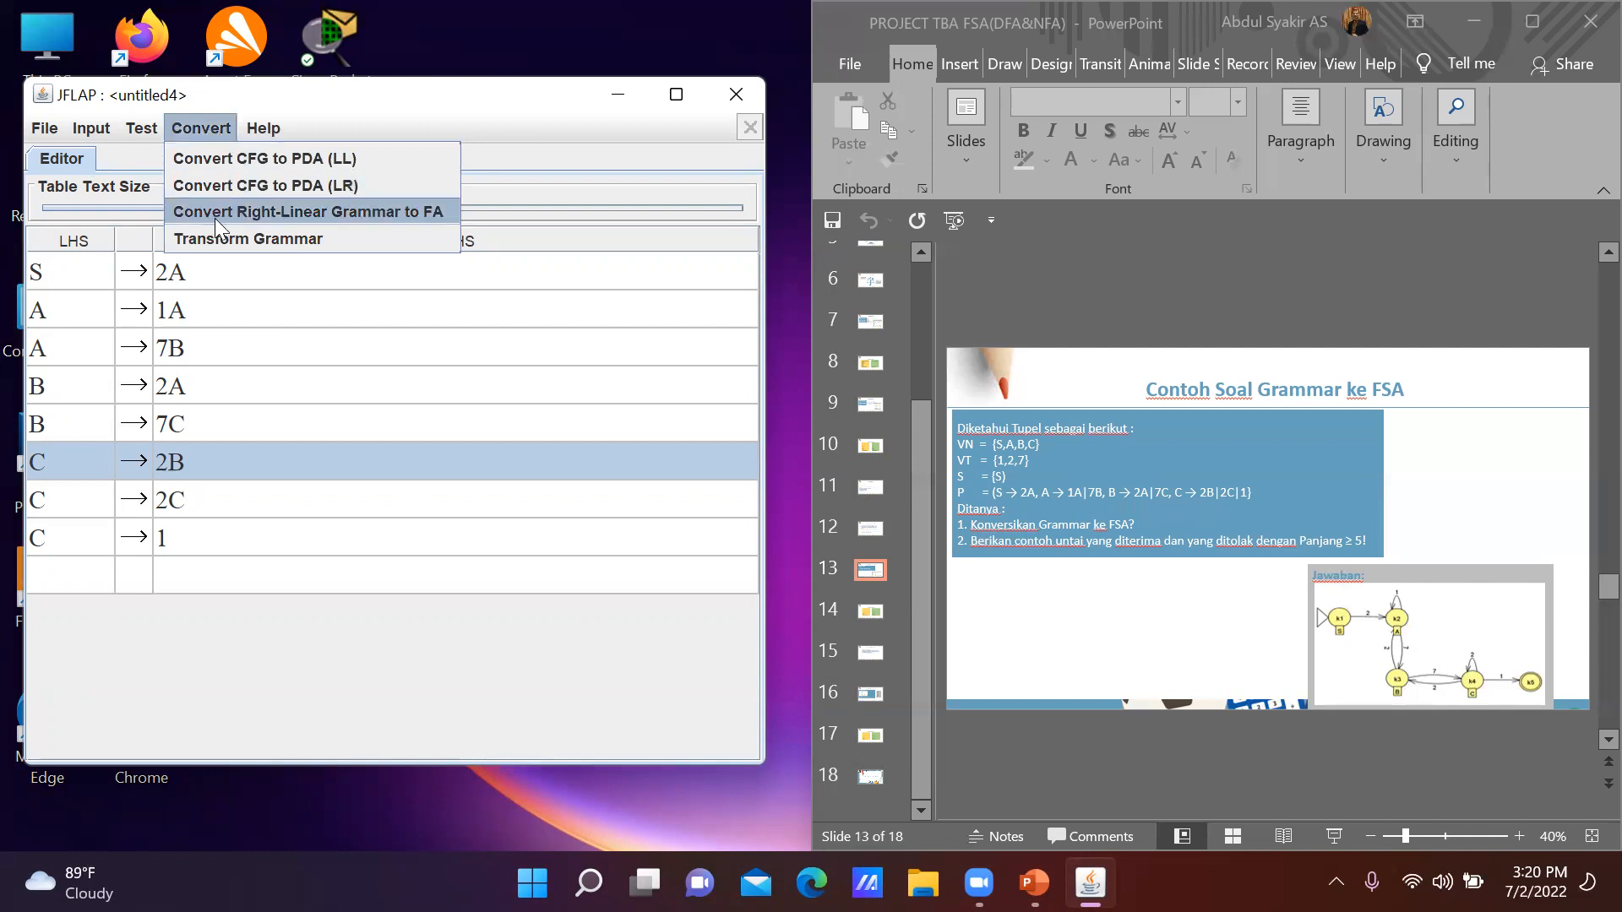
{"action": "left_click", "coordinate": [287, 212]}
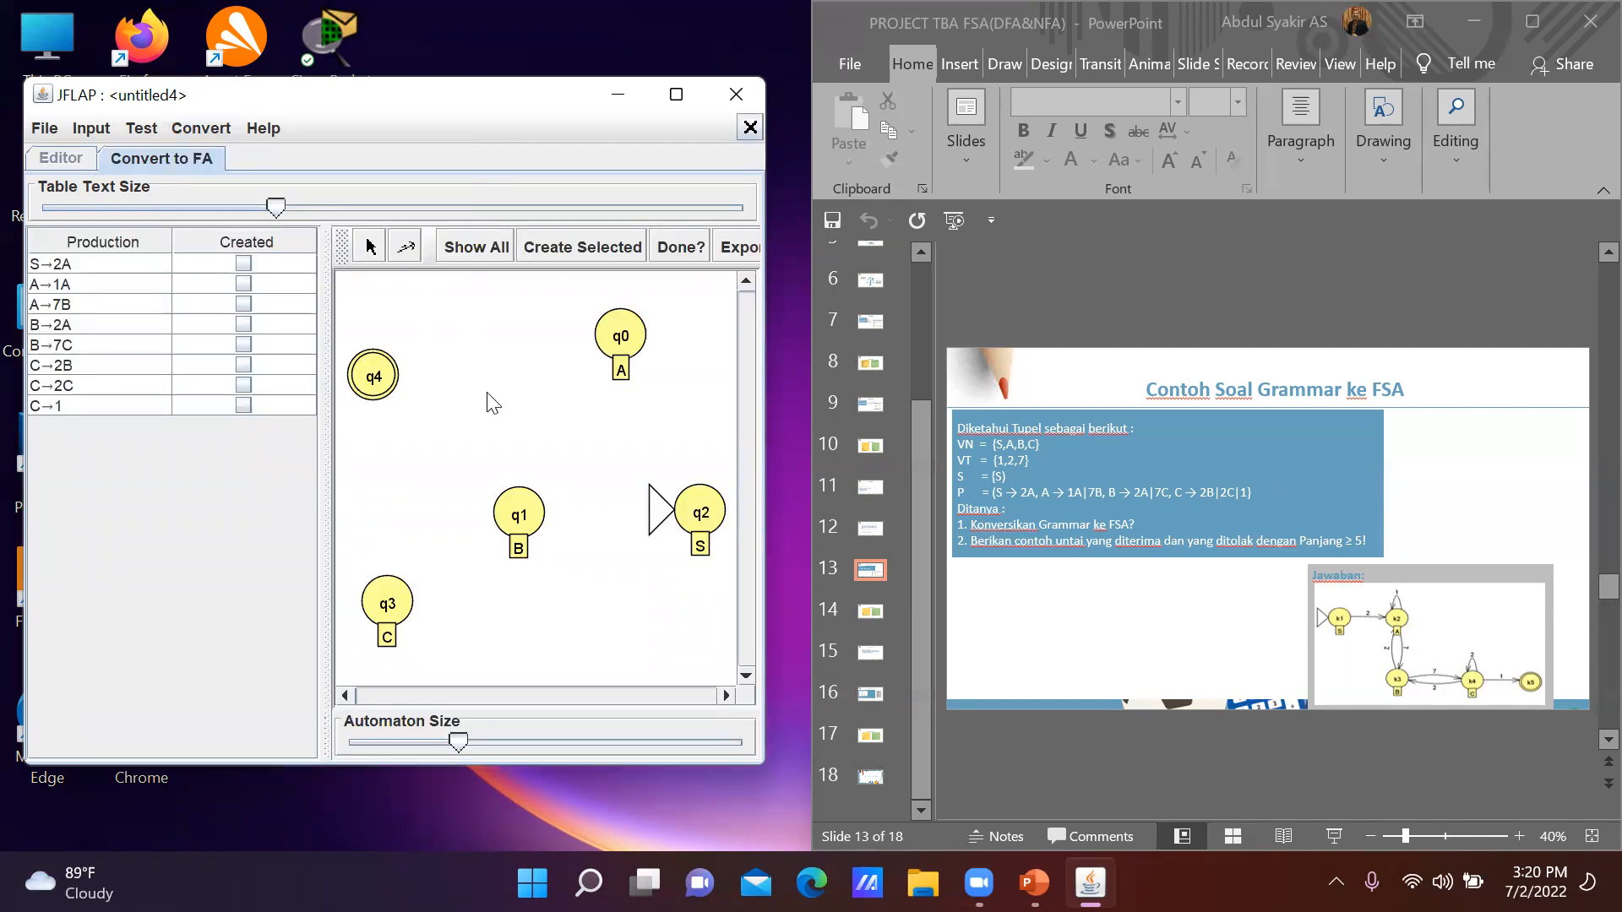
{"action": "left_click", "coordinate": [484, 248]}
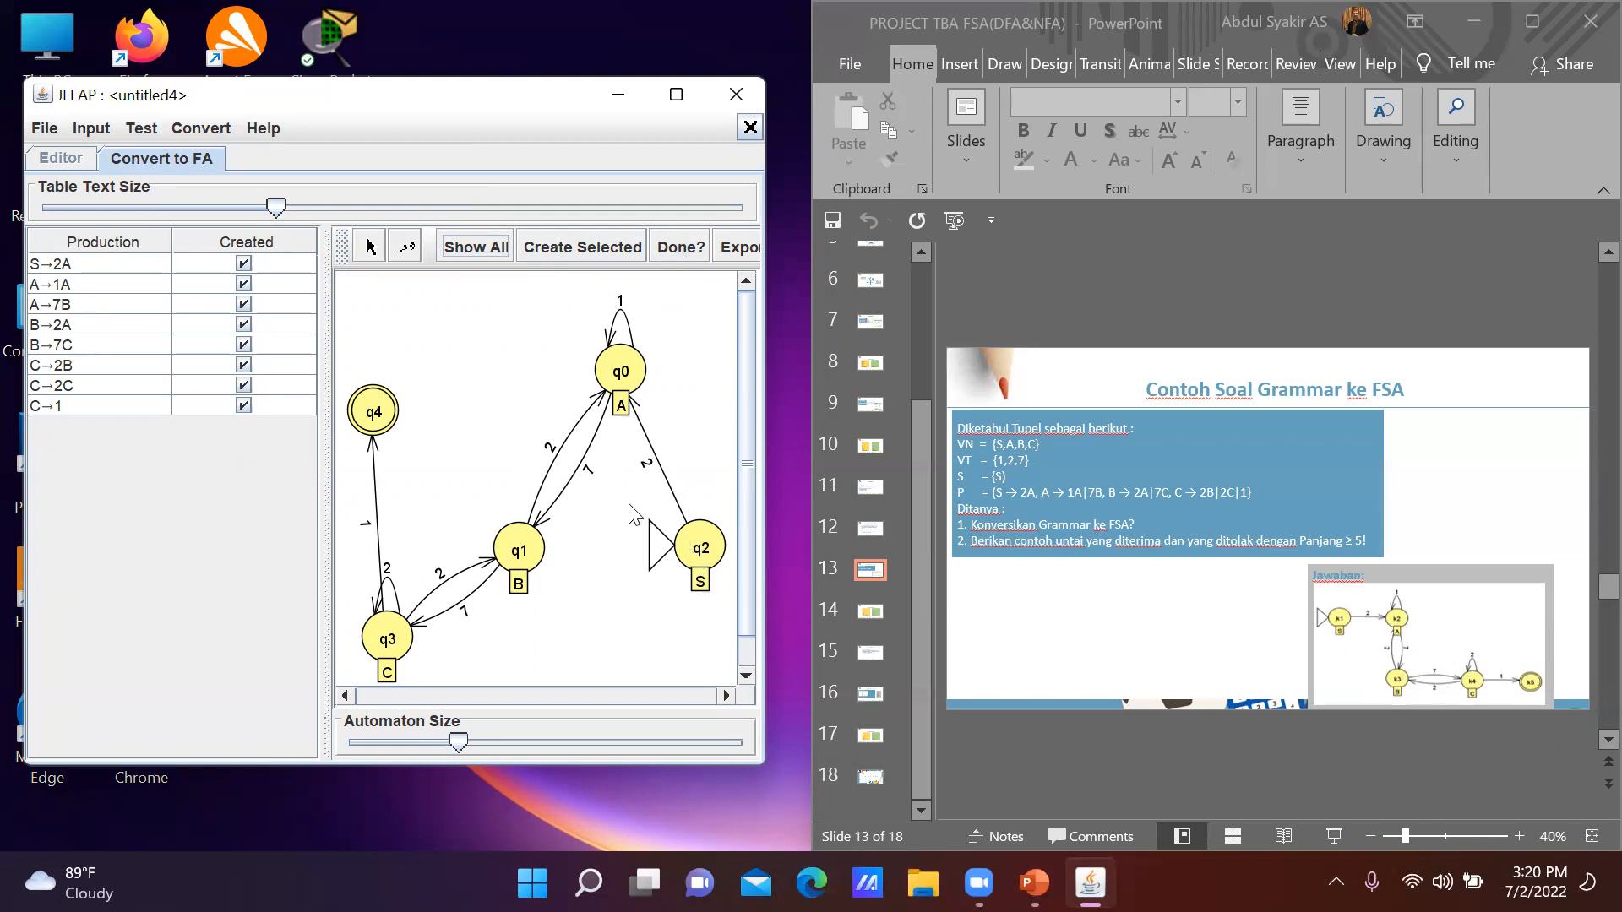
Move start state q2 to the upper left beside q0 and shift q0 slightly left
{"action": "left_click", "coordinate": [368, 250]}
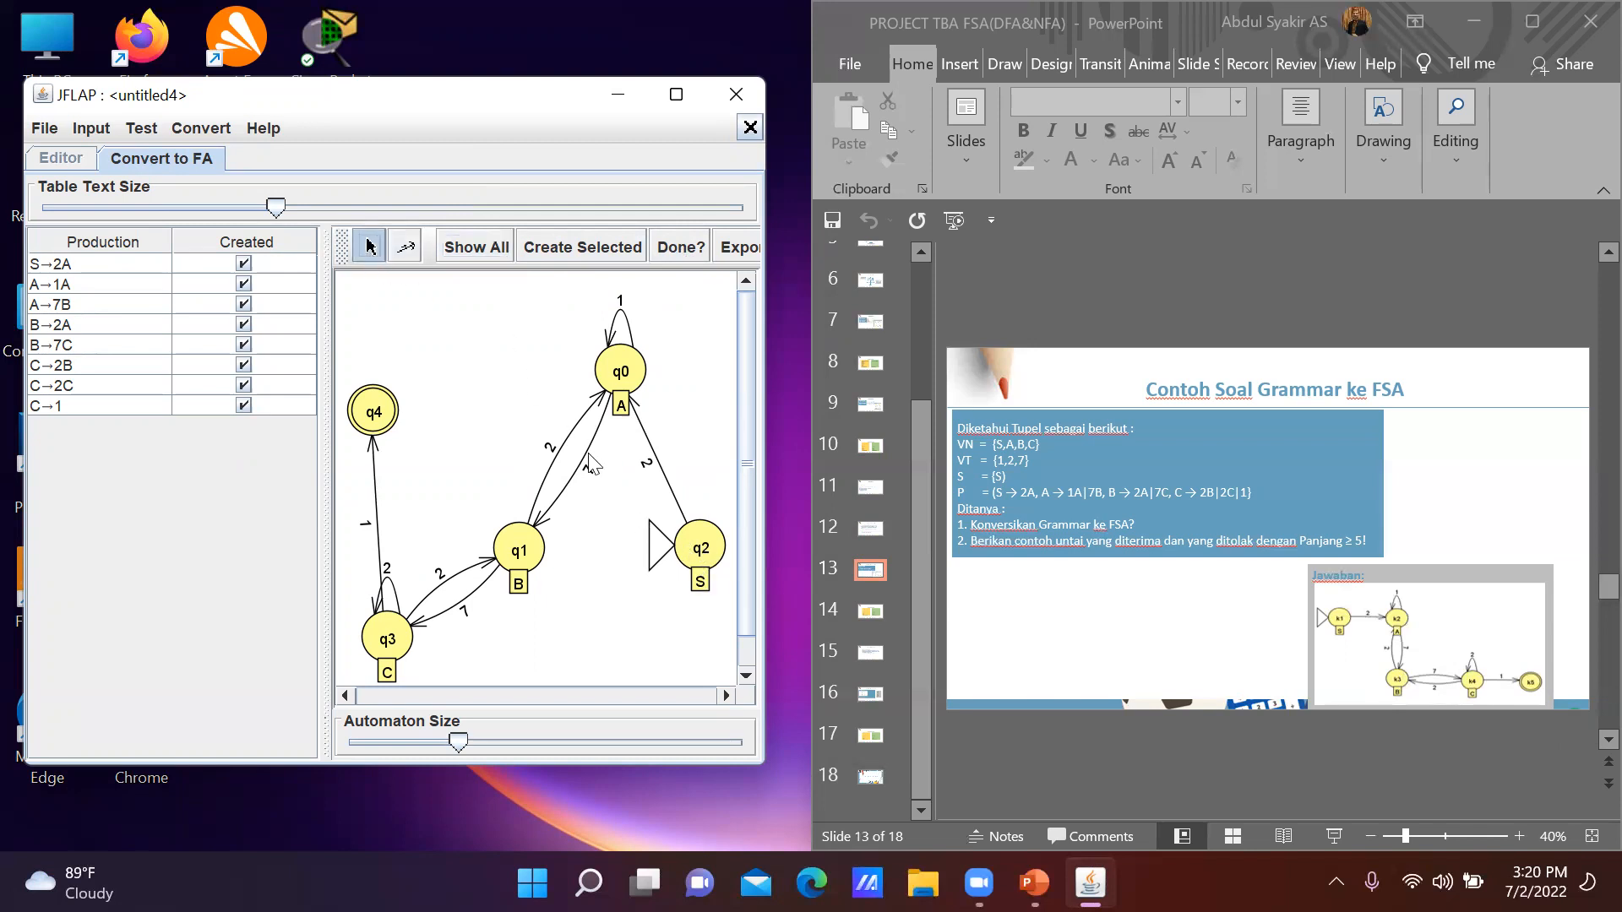
{"action": "left_click_drag", "start_coordinate": [704, 549], "coordinate": [442, 363]}
{"action": "left_click_drag", "start_coordinate": [604, 380], "coordinate": [570, 377]}
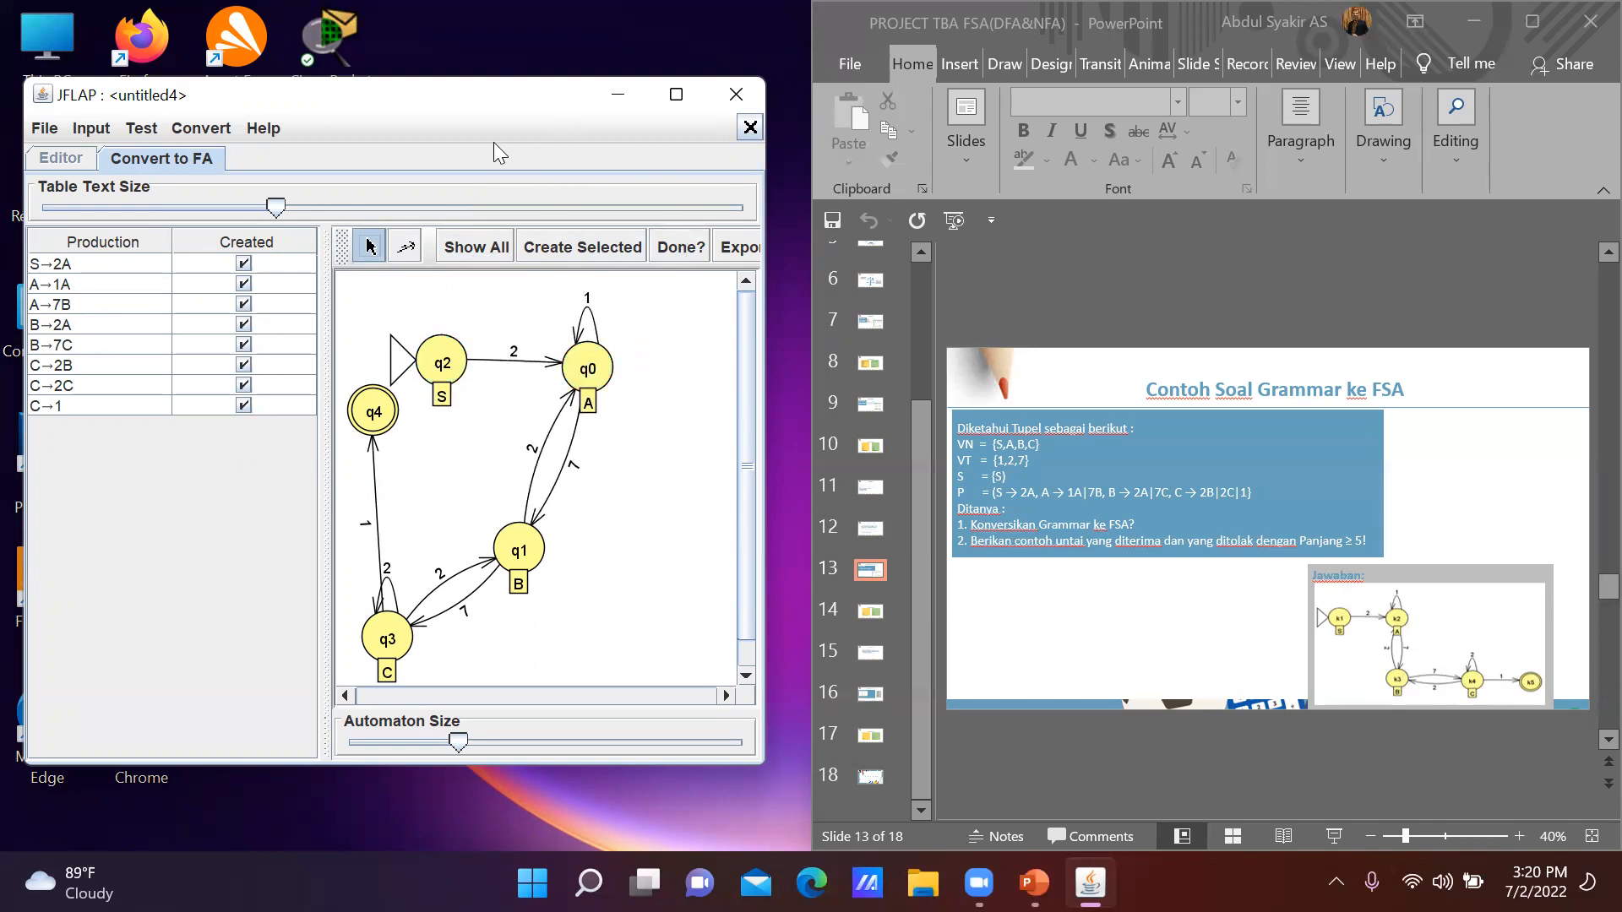
{"action": "key", "text": "super+Up"}
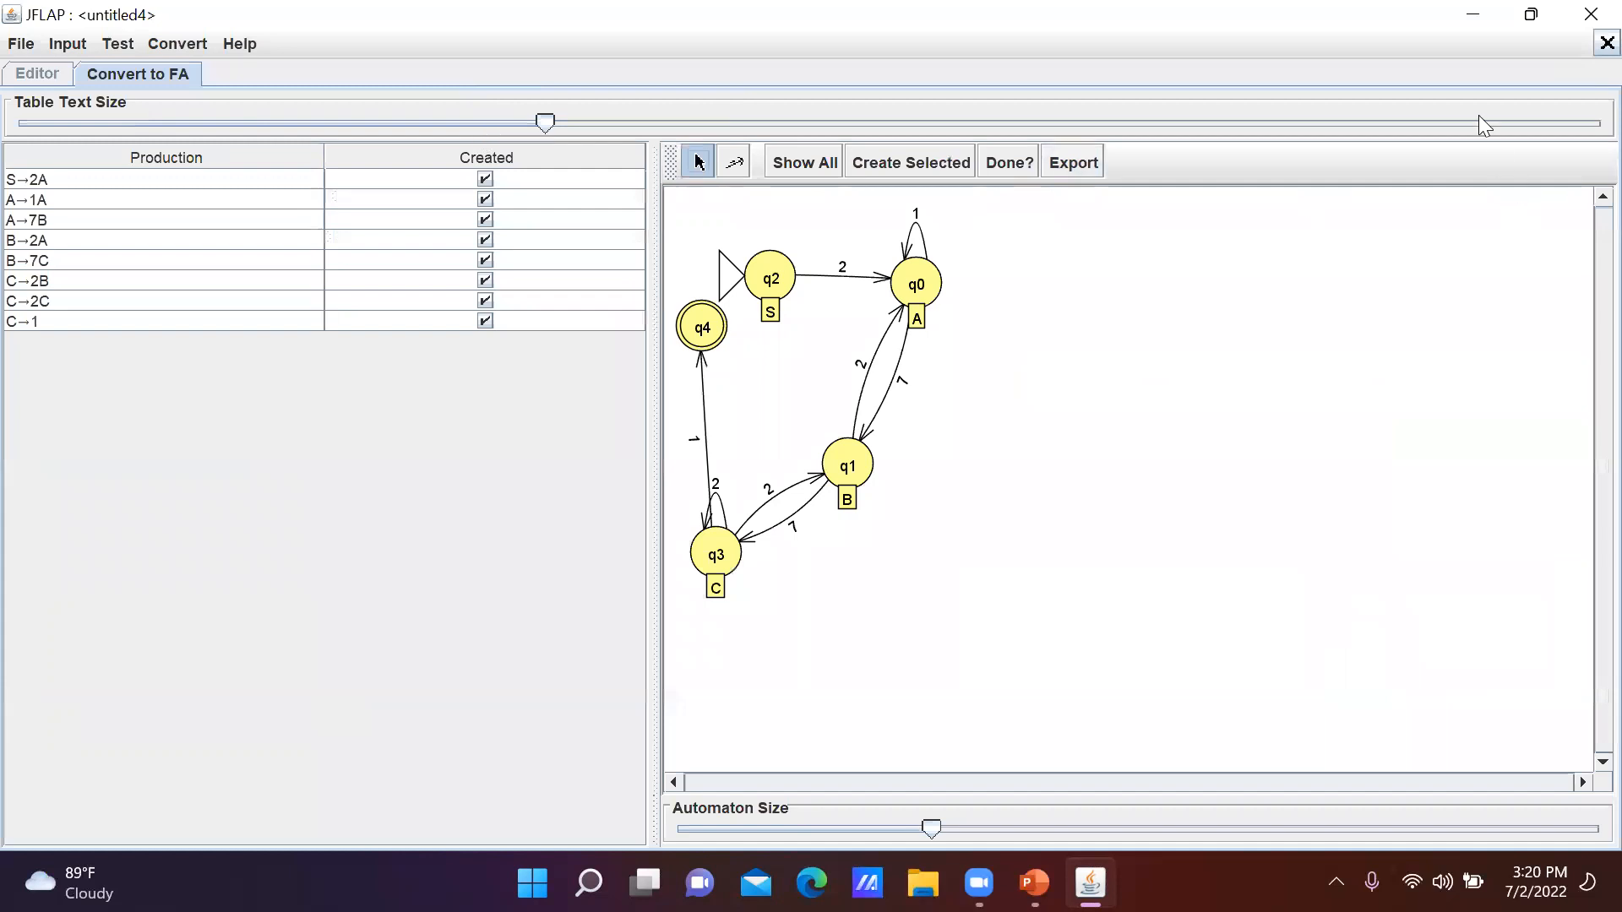
{"action": "left_click", "coordinate": [1530, 14]}
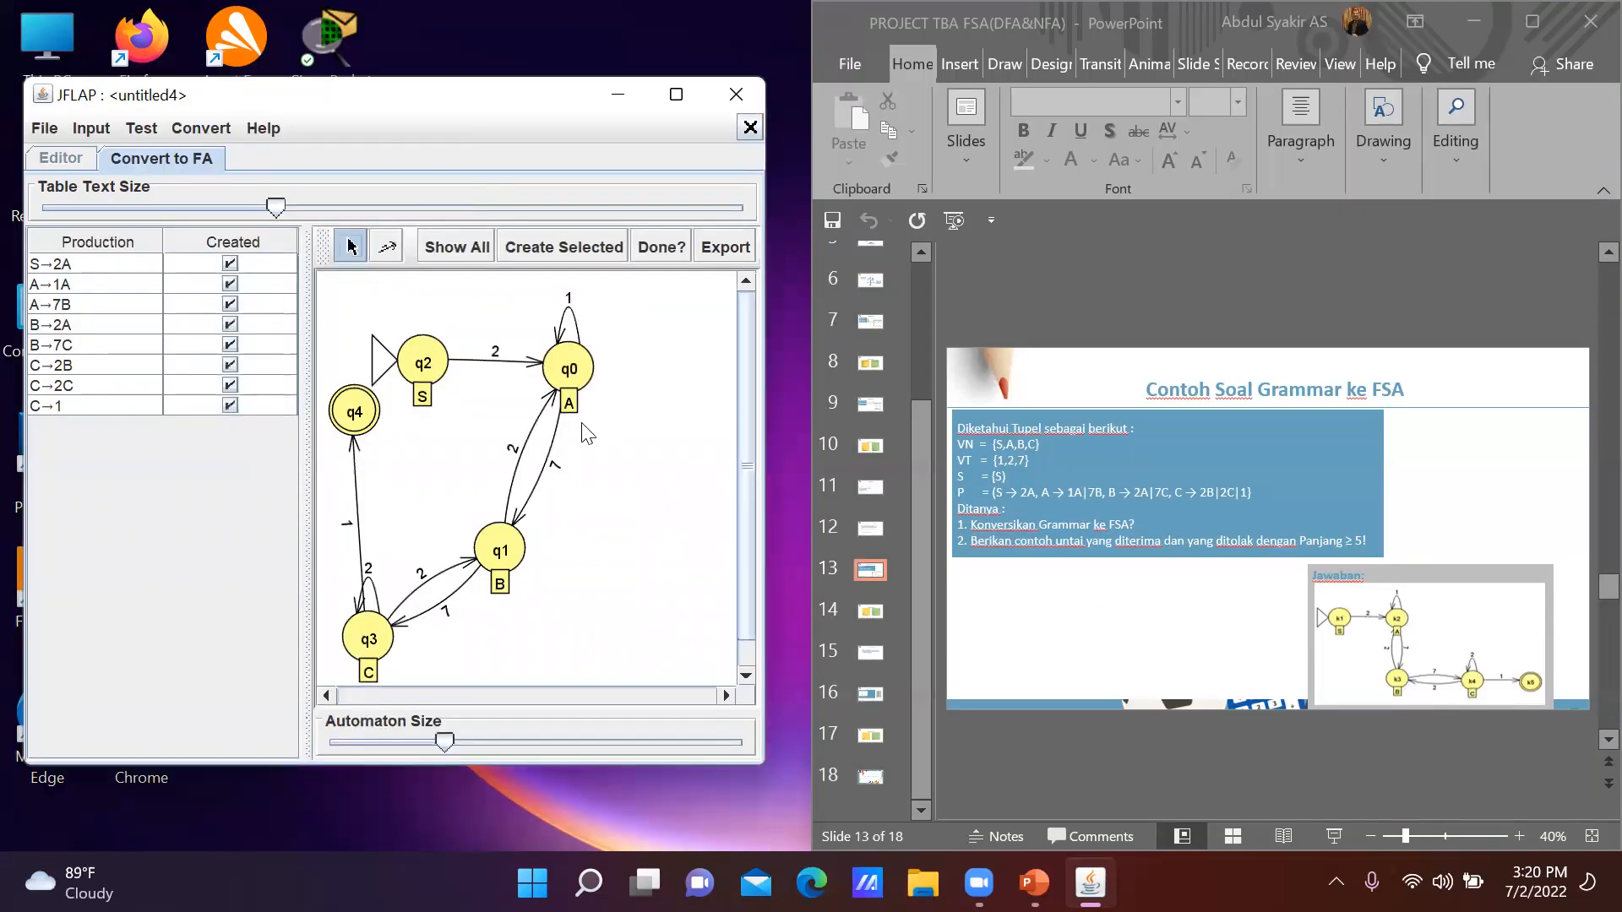
Widen the JFLAP window and rearrange the automaton with q1 below q0 and states q3 and q4 to the right of q1
{"action": "left_click_drag", "start_coordinate": [363, 423], "coordinate": [365, 425]}
{"action": "left_click_drag", "start_coordinate": [498, 554], "coordinate": [551, 516]}
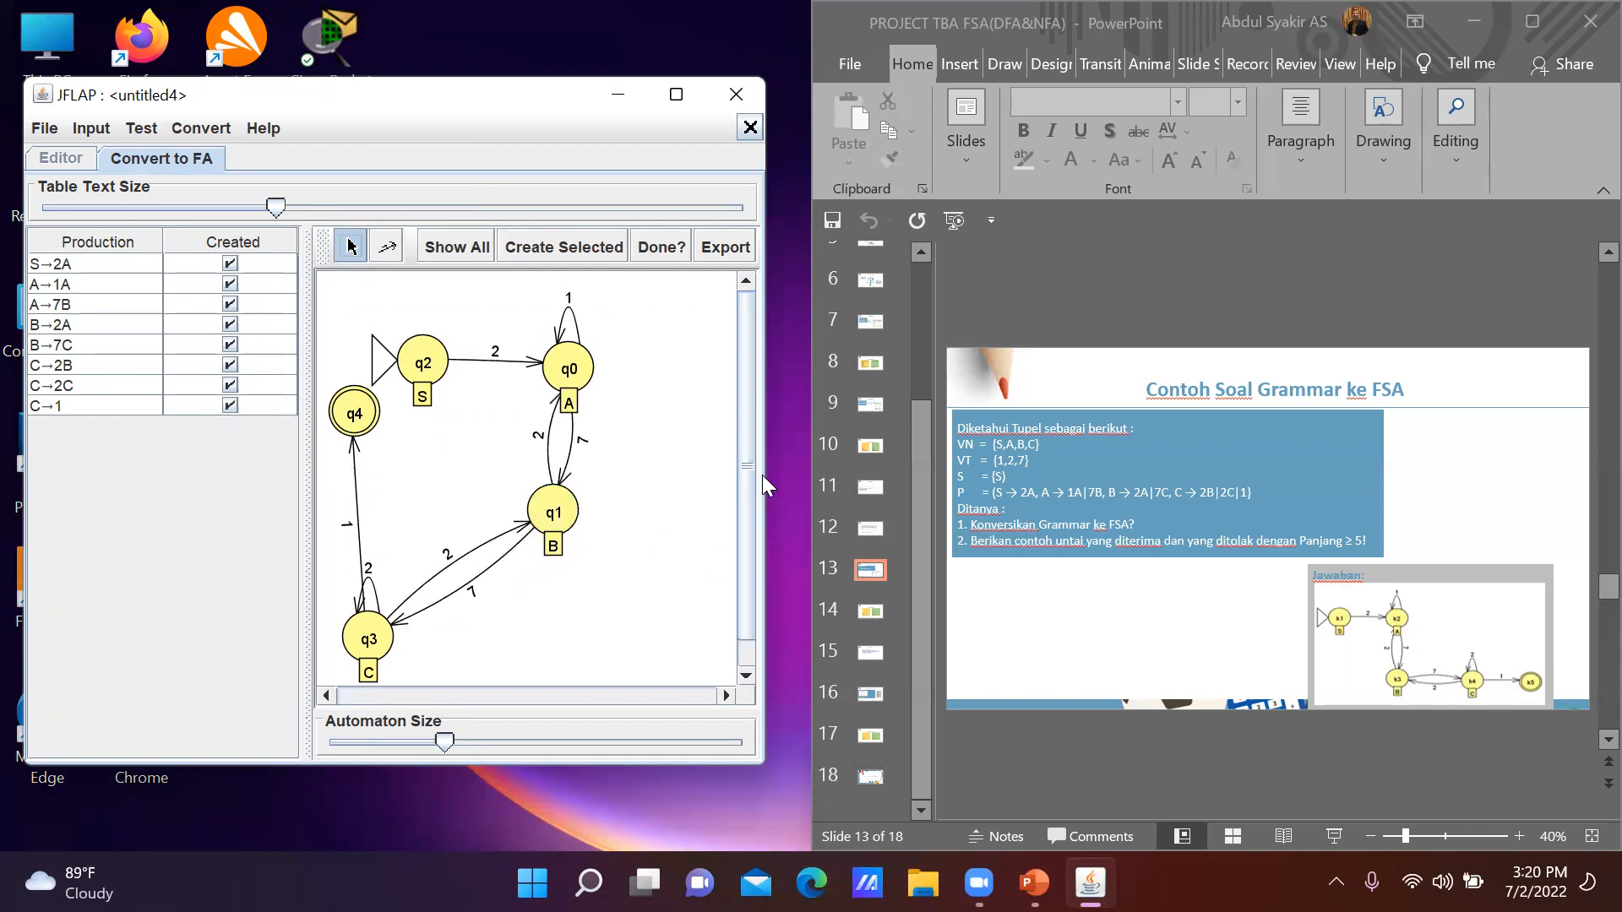
{"action": "left_click_drag", "start_coordinate": [766, 477], "coordinate": [809, 477]}
{"action": "left_click_drag", "start_coordinate": [370, 640], "coordinate": [708, 525]}
{"action": "left_click_drag", "start_coordinate": [361, 407], "coordinate": [727, 511]}
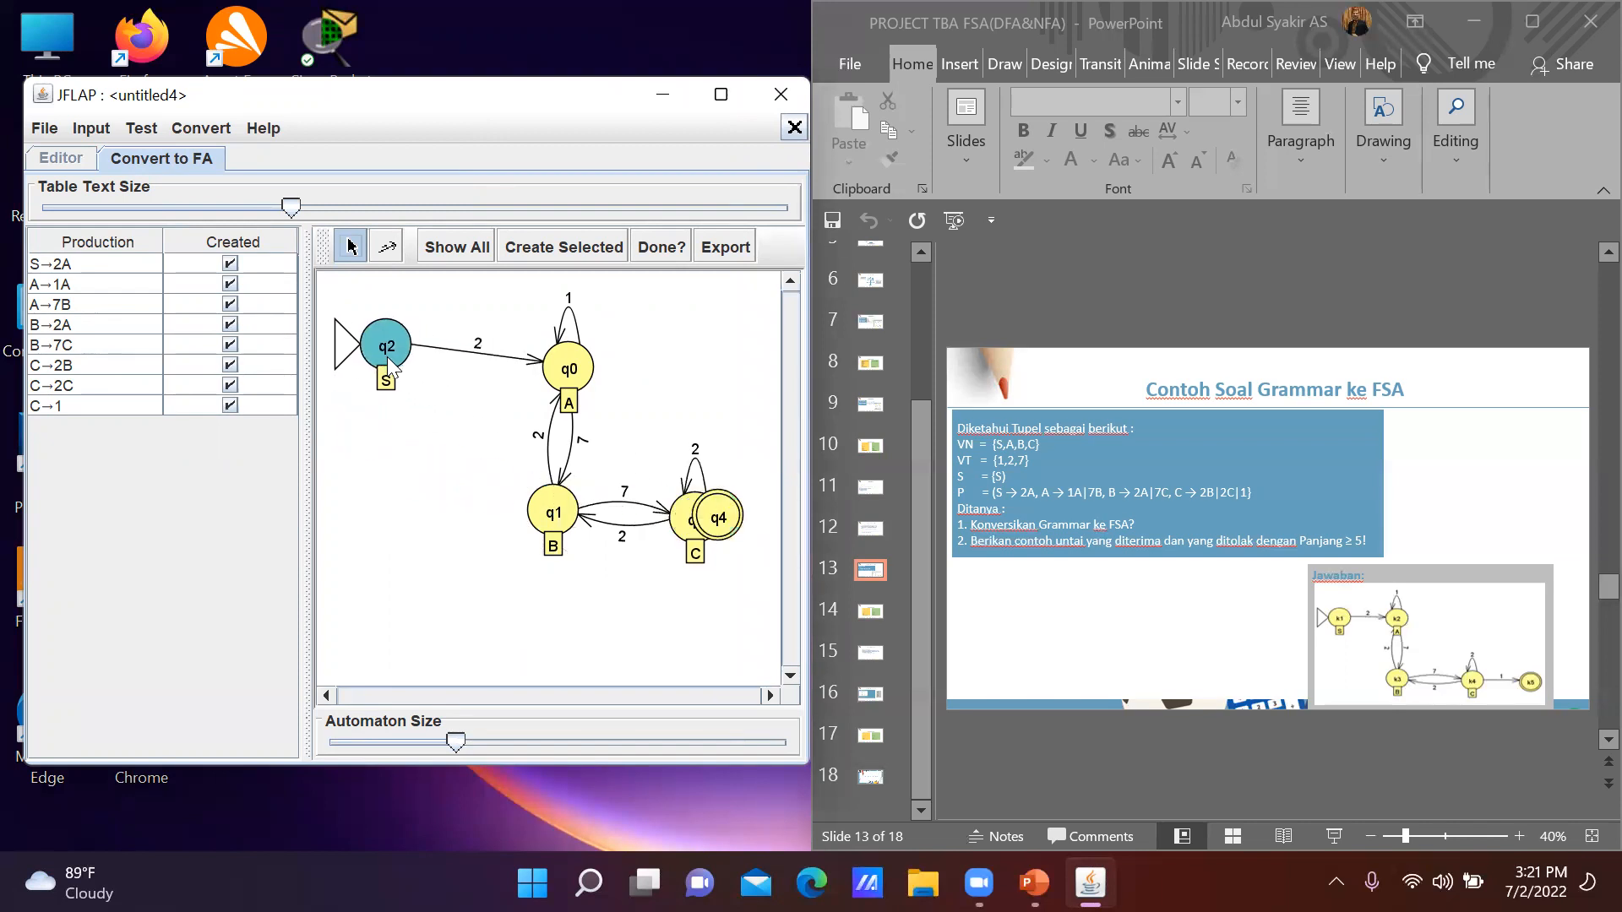